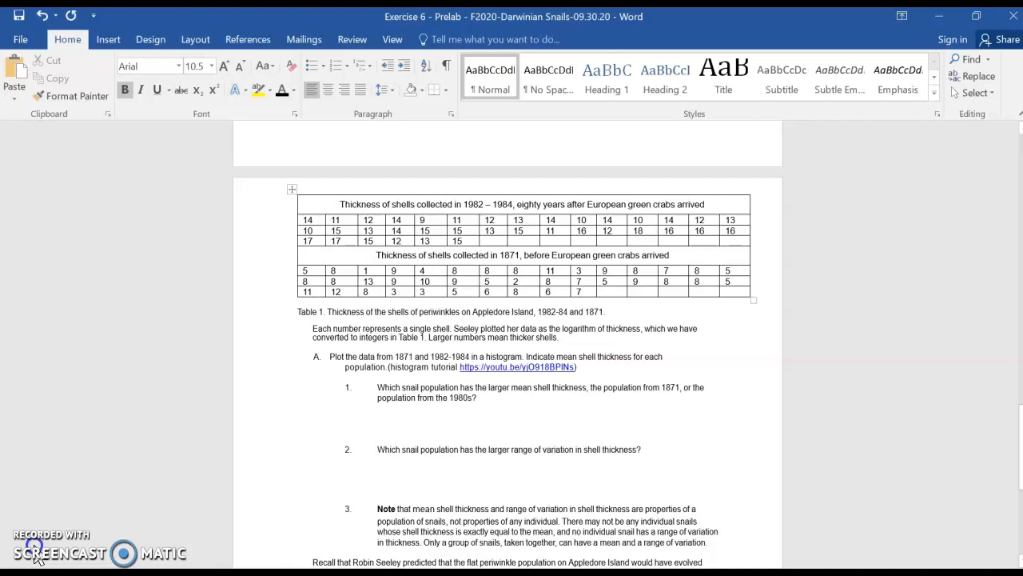
Copy the entire Table 1 of periwinkle shell thicknesses for 1982–1984 and 1871 from the Word document.
click(292, 189)
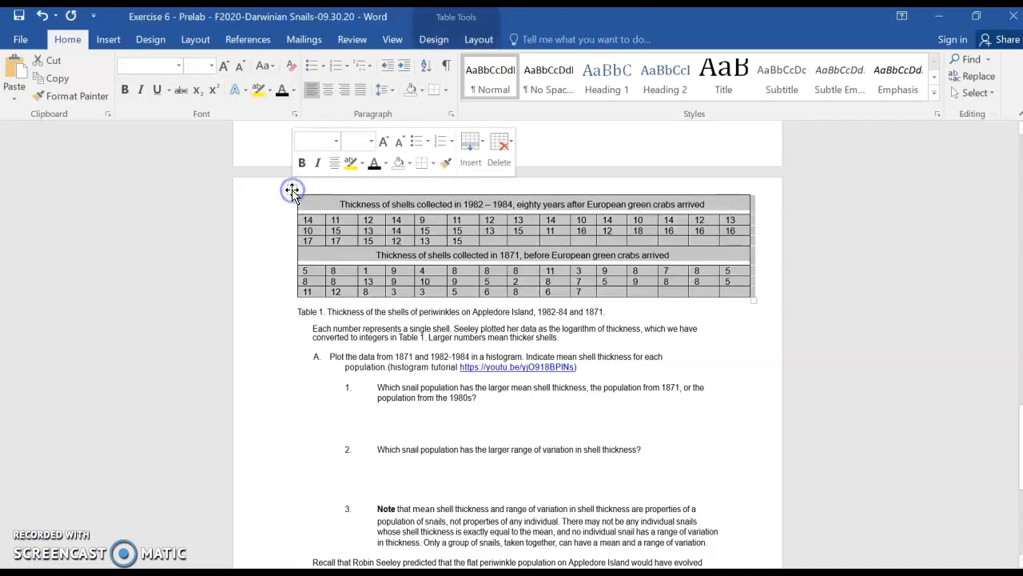
drag(318, 216, 358, 221)
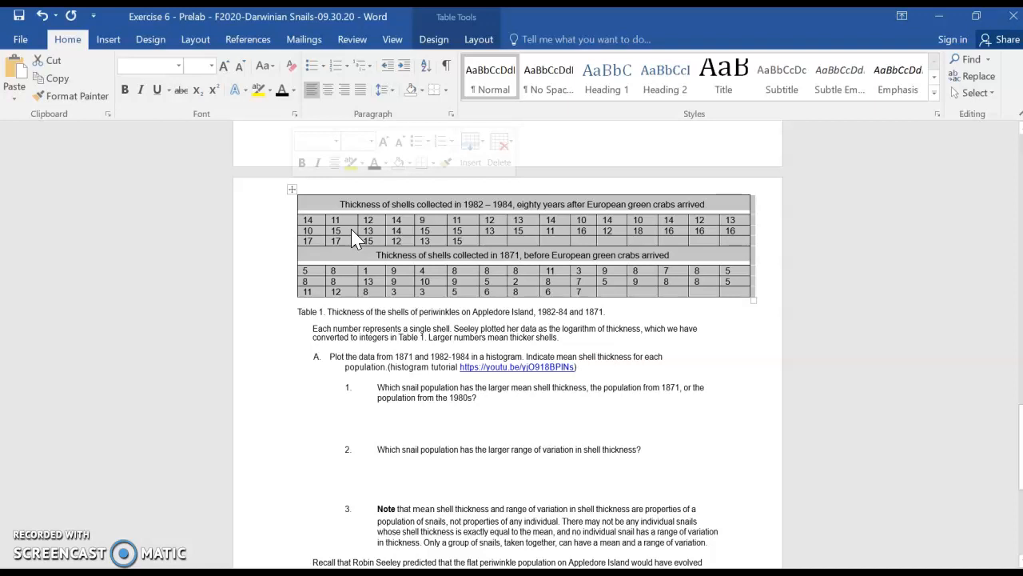
right_click(351, 229)
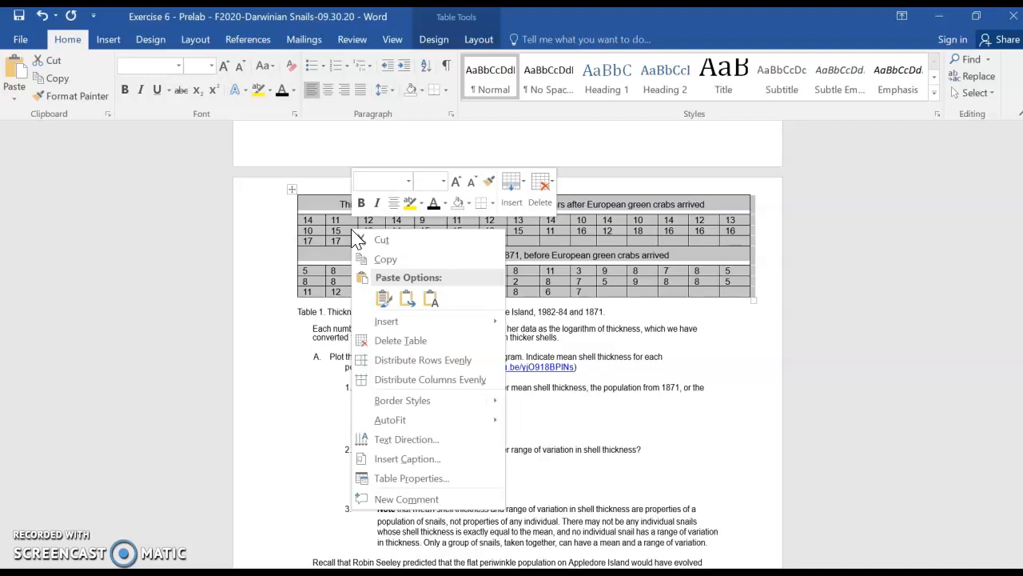
click(387, 260)
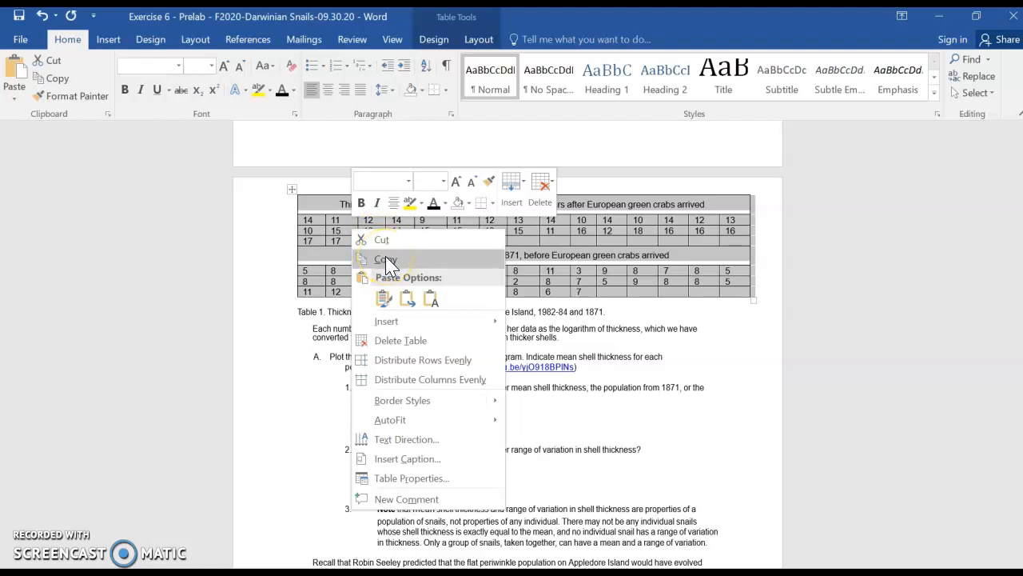
click(385, 257)
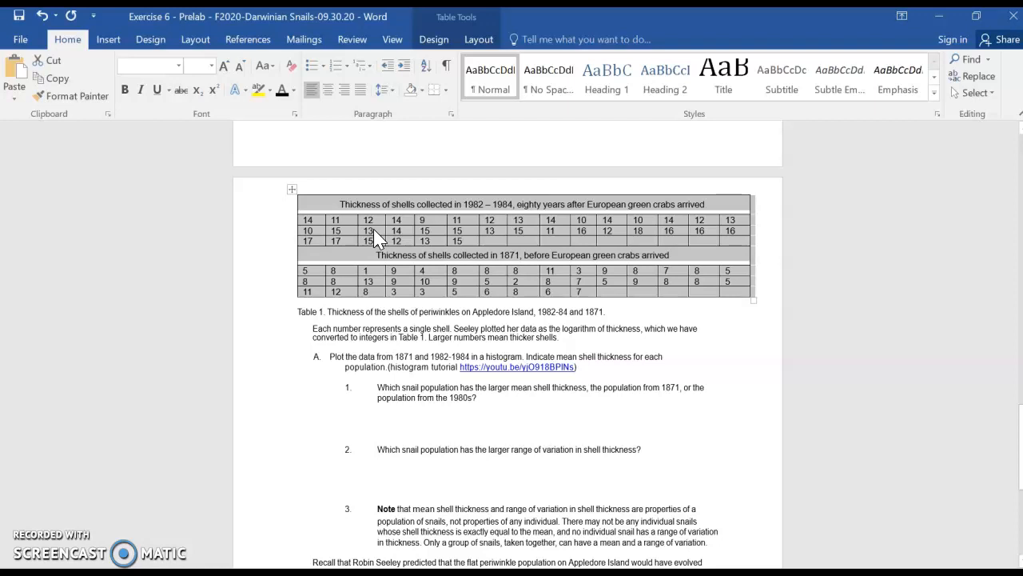
Switch to the blank Excel workbook, paste the copied table at B2 keeping source formatting, and close the Format Shape pane.
click(230, 269)
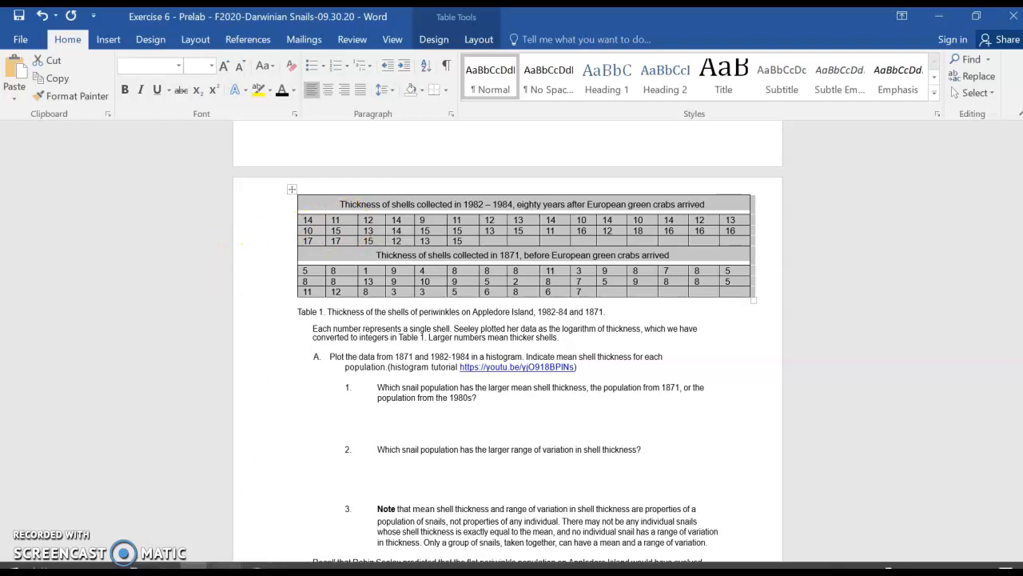
click(227, 568)
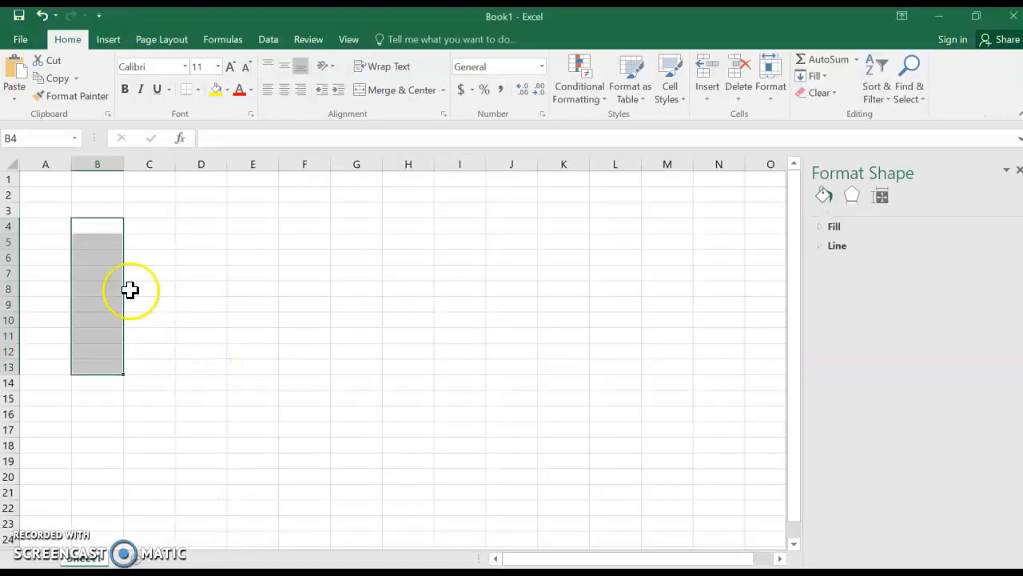
click(107, 198)
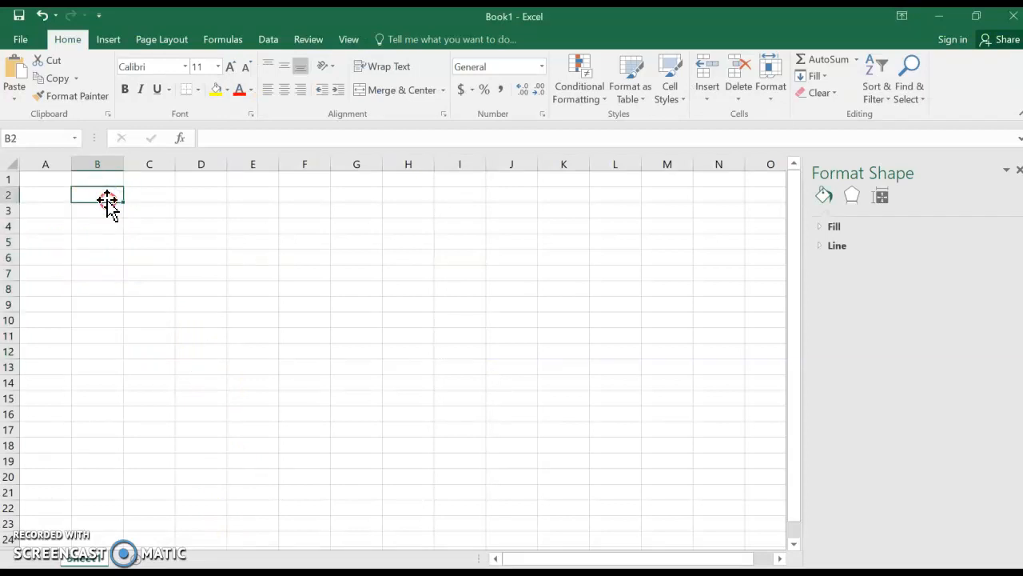
right_click(117, 195)
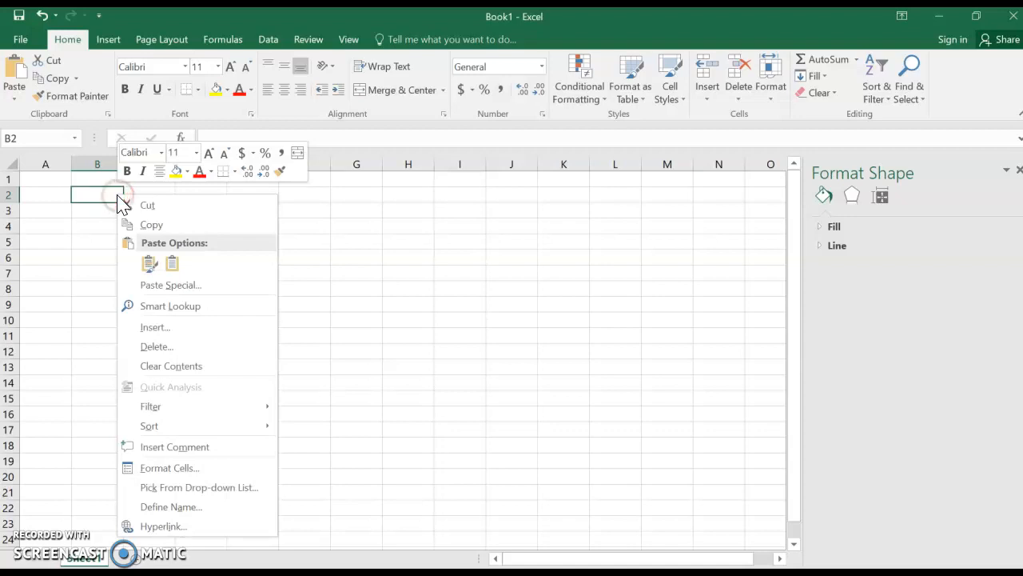
click(148, 264)
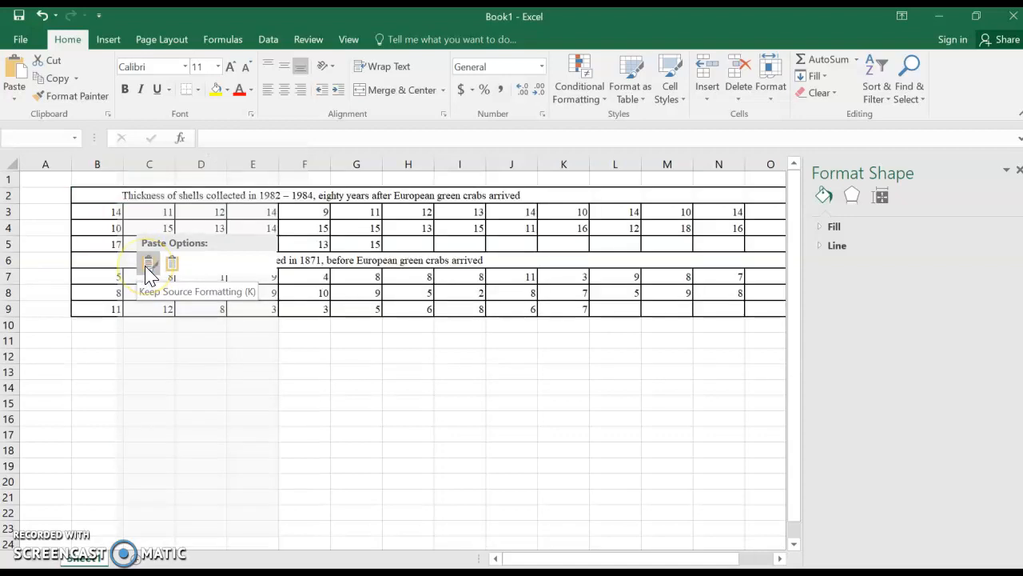
click(147, 264)
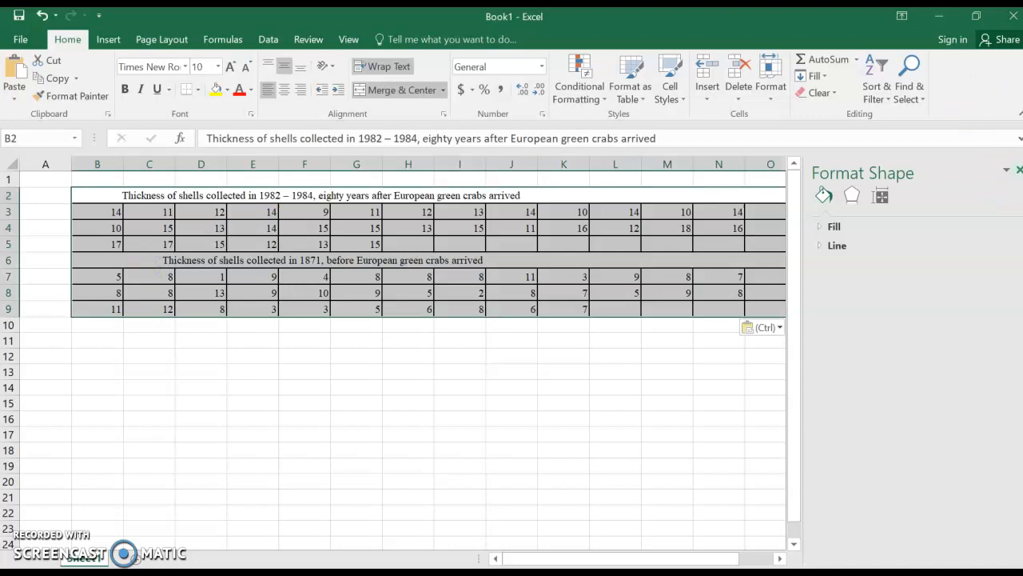
click(1018, 170)
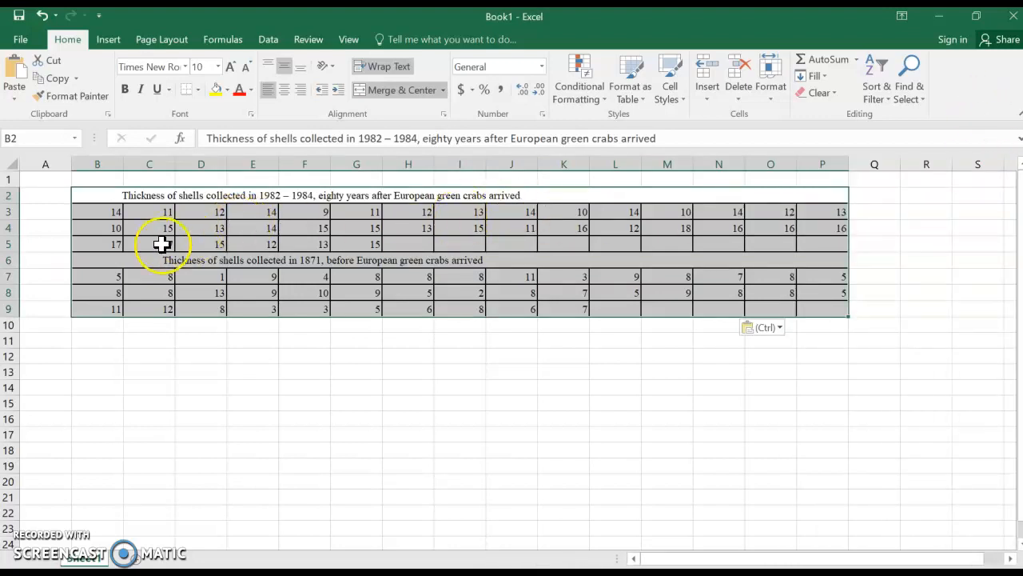
Try pasting a second copy of the shell-thickness table at B11, and undo that paste.
right_click(108, 338)
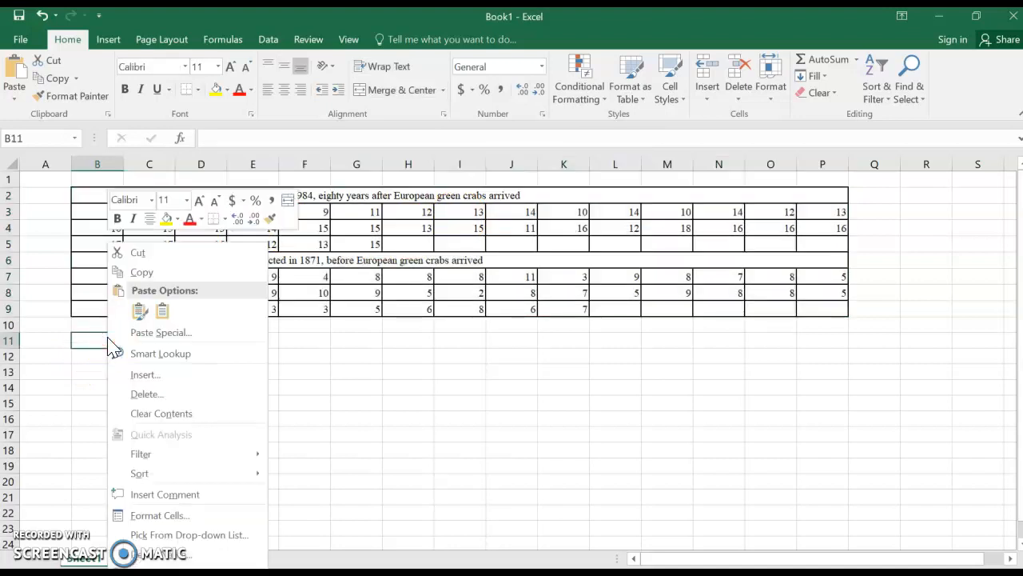
click(83, 342)
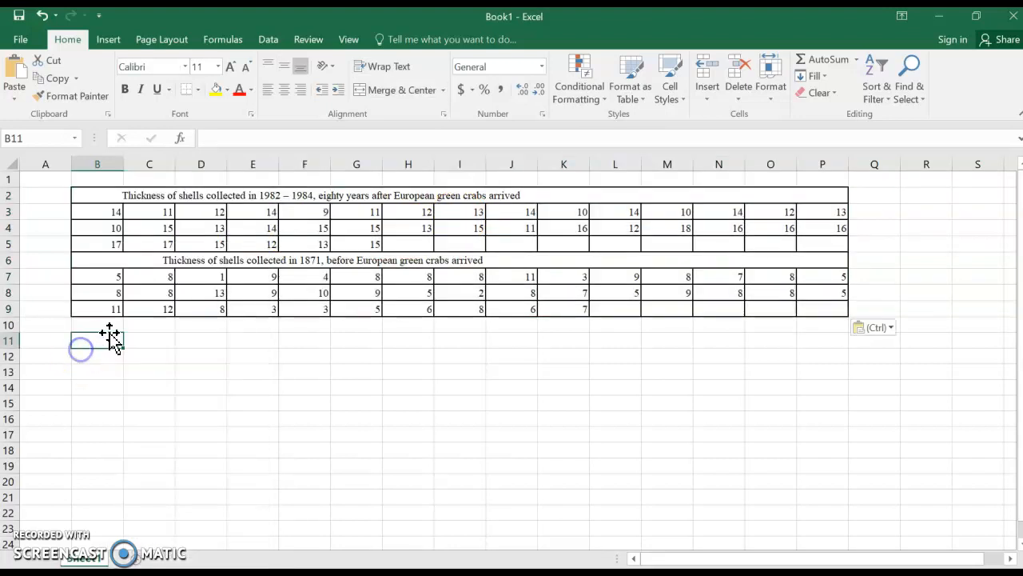
key(ctrl+v)
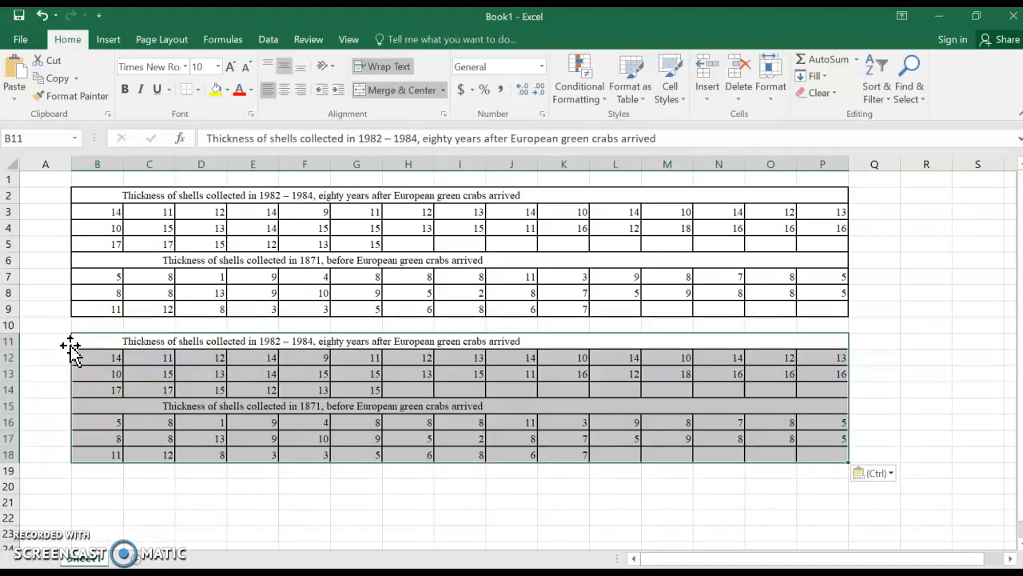
click(74, 346)
key(ctrl+z)
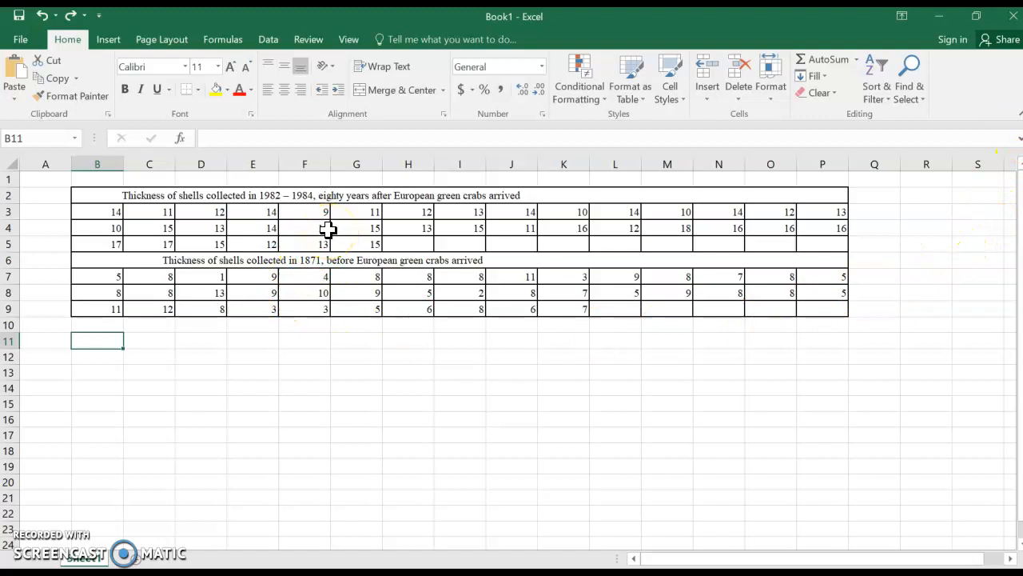
Enter the column headings 1871 in B11 and 1982-84 in C11 below the pasted table.
click(106, 343)
text(1871)
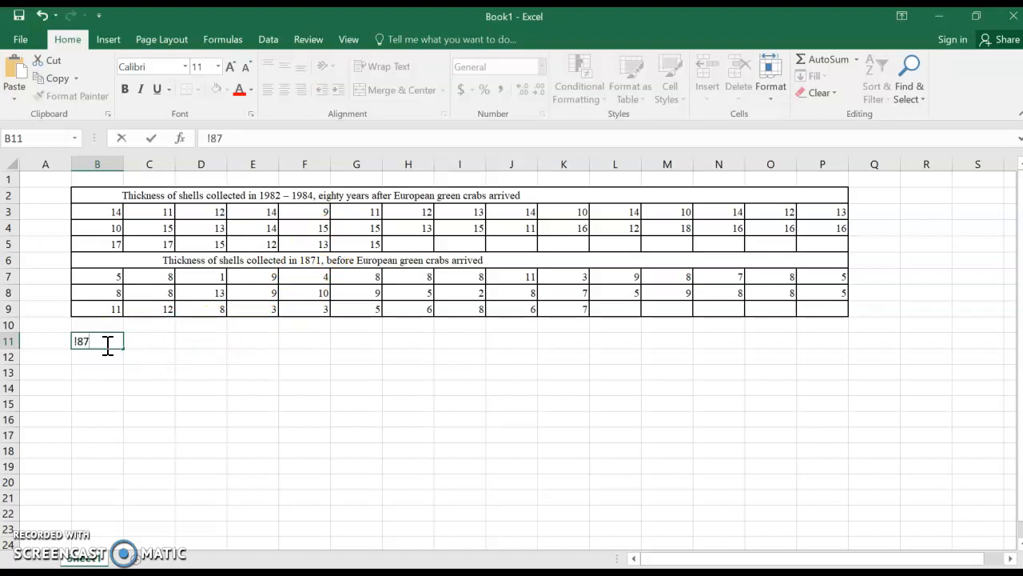
key(BackSpace)
key(BackSpace)
key(BackSpace)
key(BackSpace)
text(1871)
key(Tab)
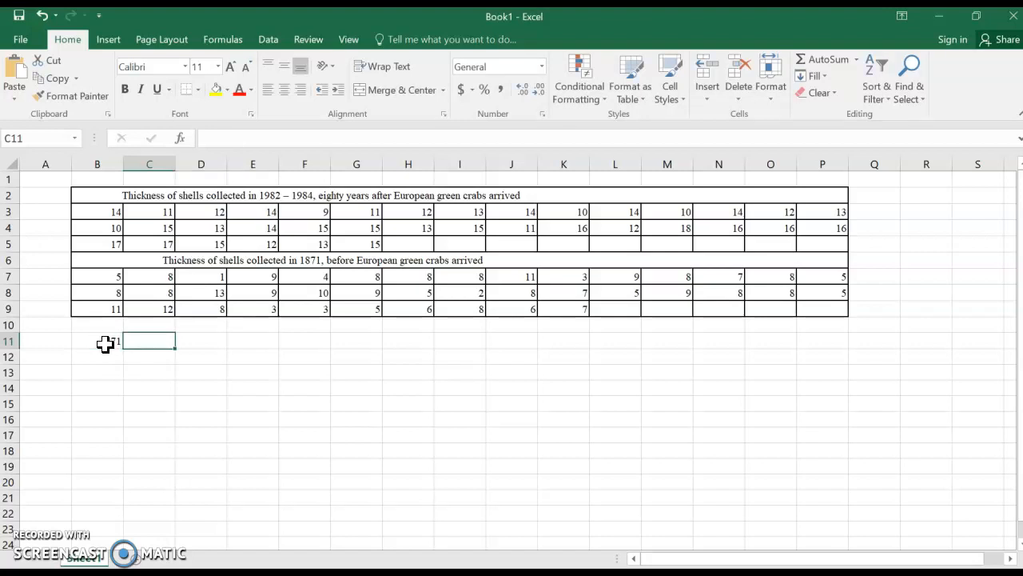
text(1982)
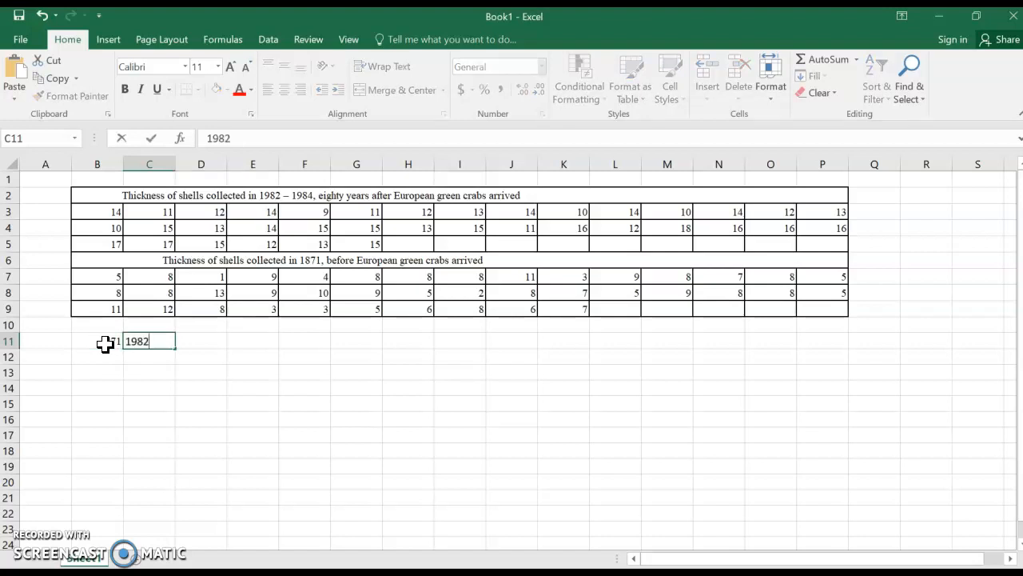
text(-84)
click(103, 352)
click(97, 352)
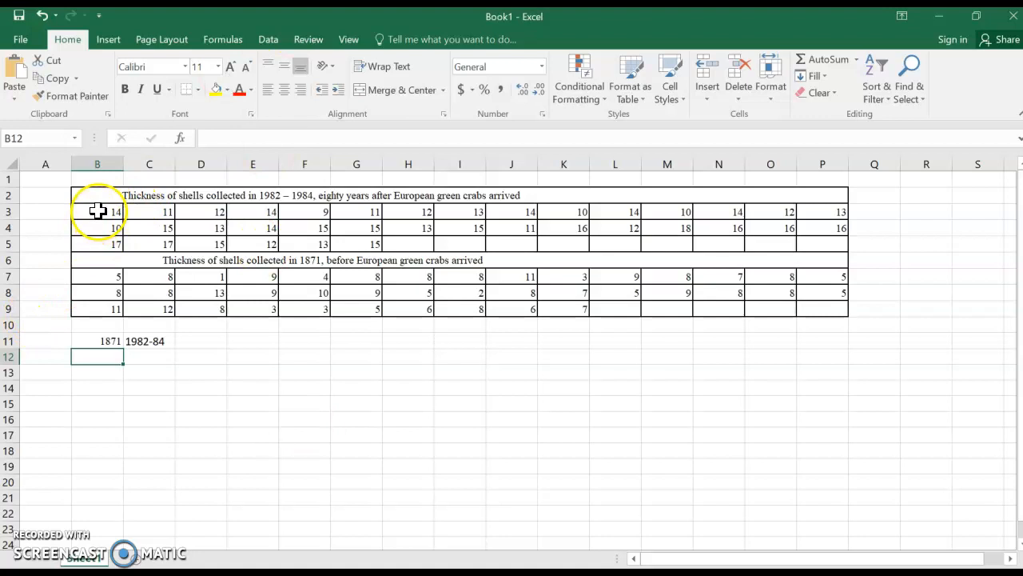
Copy the 1982–1984 values in B3:B5 and paste them under the 1982-84 heading, starting at C12.
drag(97, 210, 92, 248)
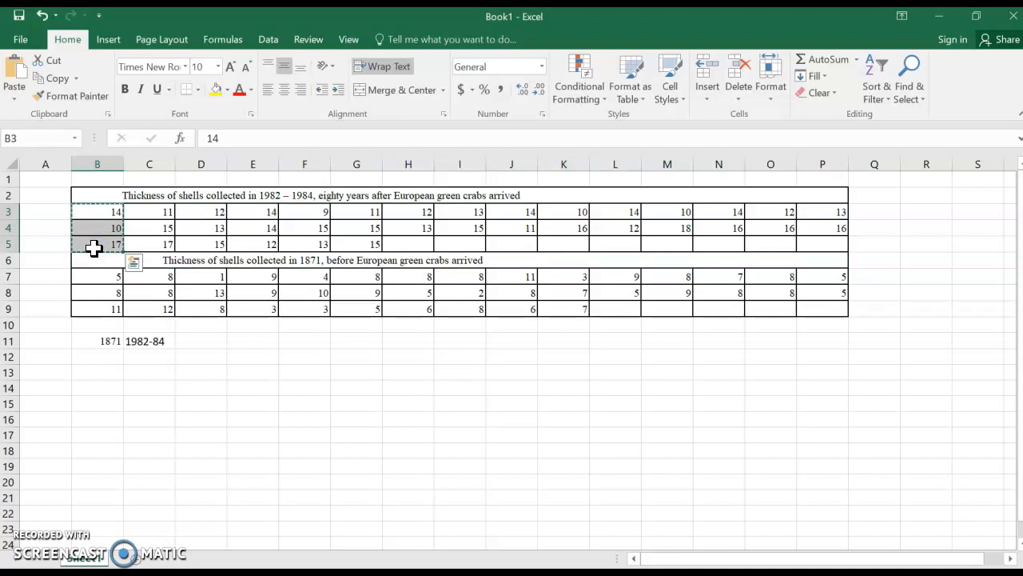
right_click(94, 249)
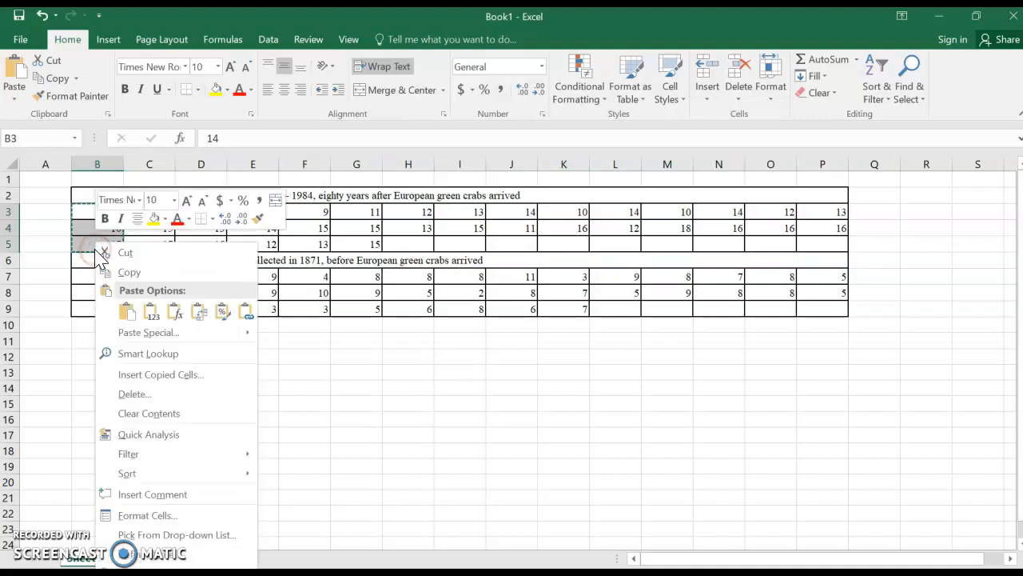
click(114, 272)
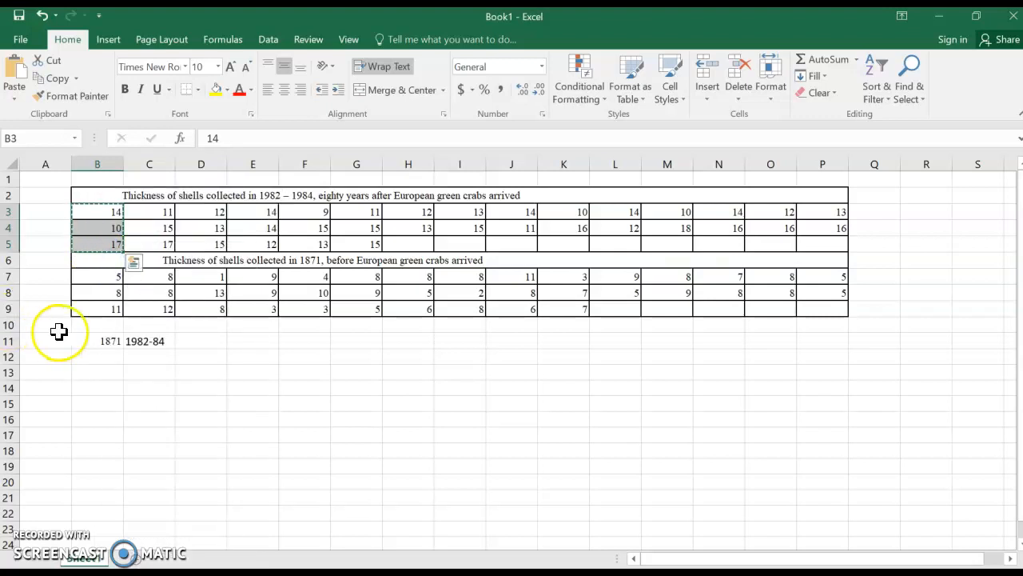
click(135, 355)
right_click(135, 355)
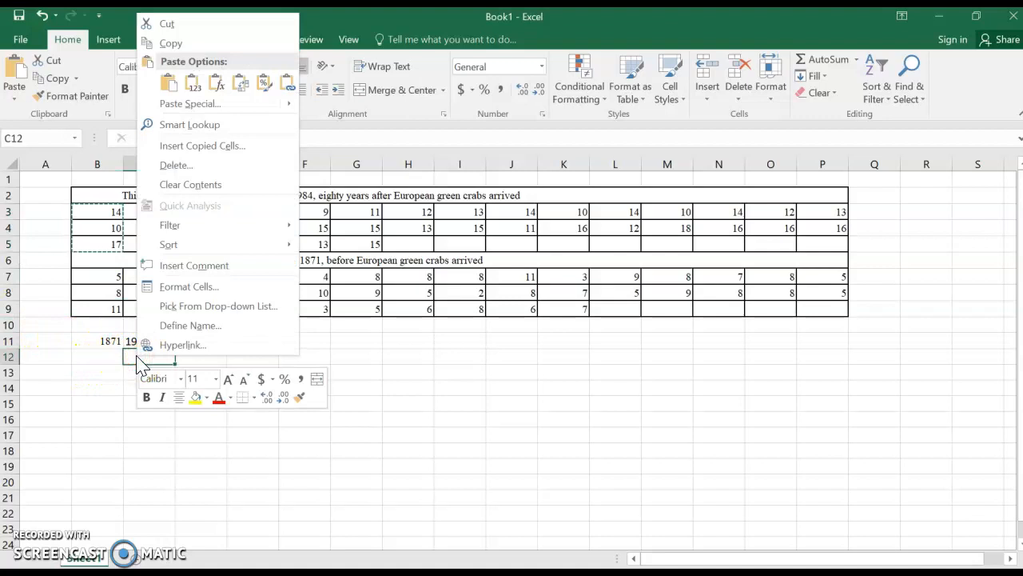
click(169, 83)
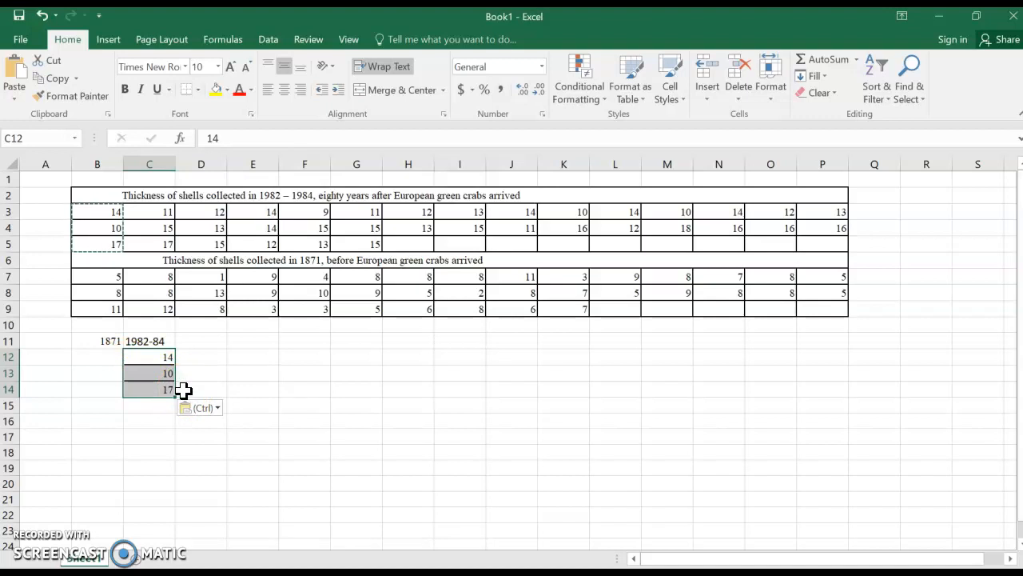
Copy the first row of 1871 values, B7:P7, and paste it transposed into a column under the 1871 heading at B12.
click(95, 278)
drag(96, 278, 841, 272)
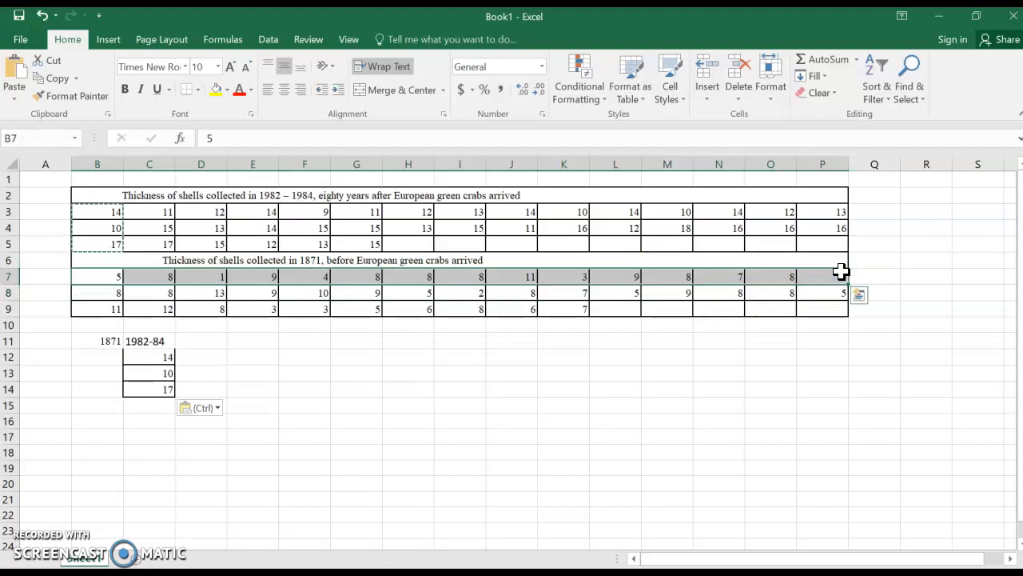
right_click(838, 272)
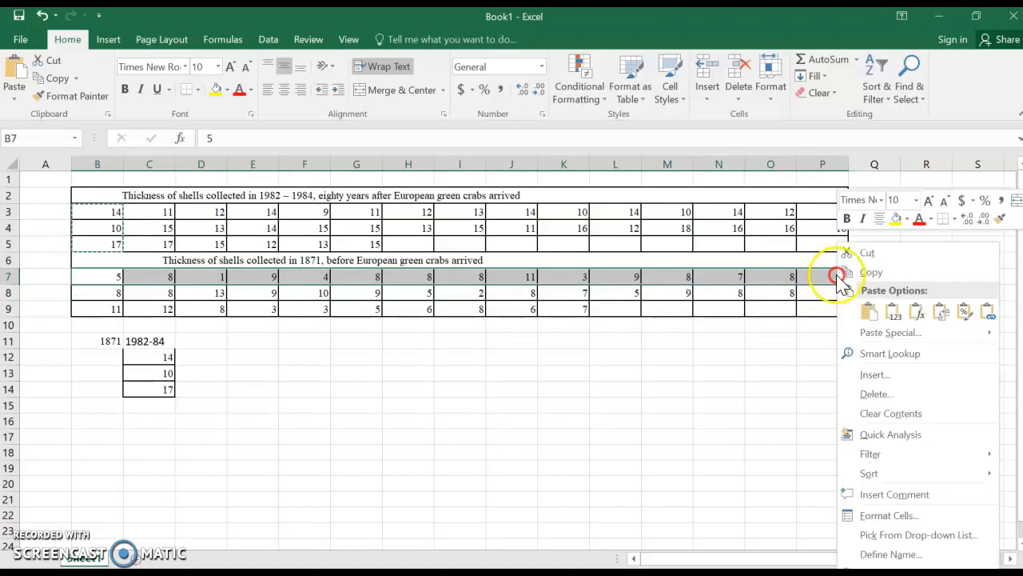
click(857, 267)
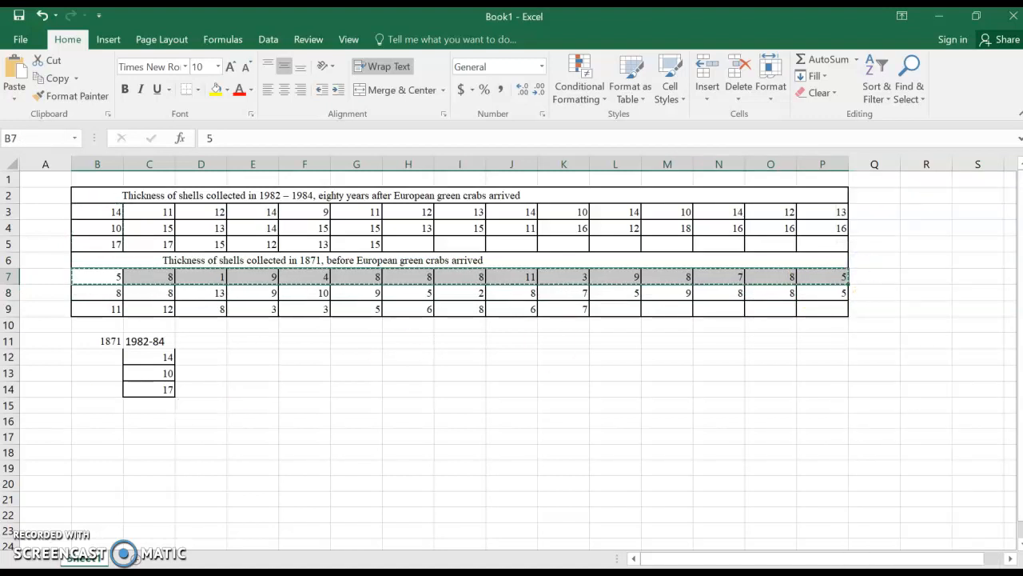
click(110, 359)
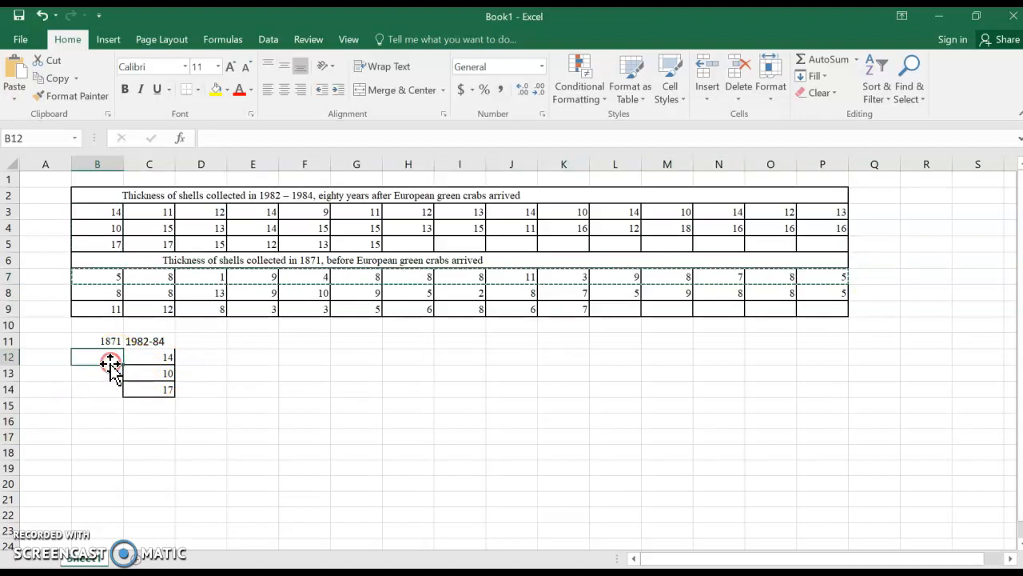
right_click(116, 366)
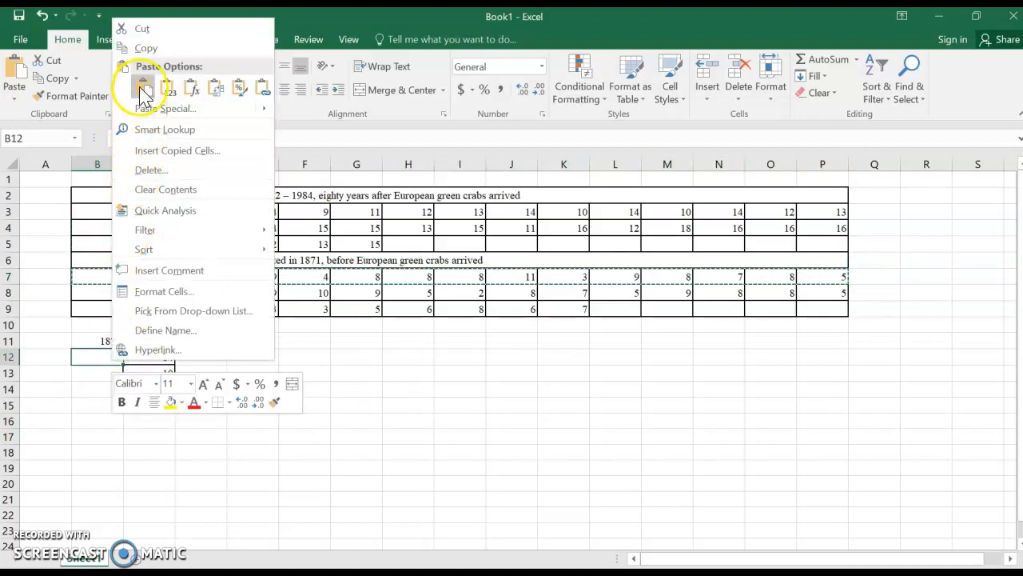
click(167, 88)
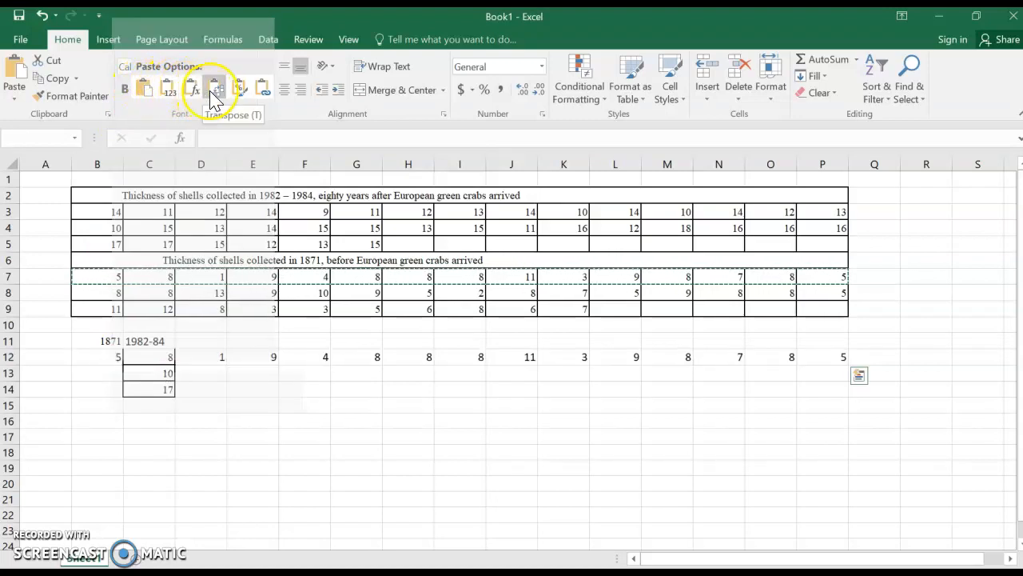
click(215, 89)
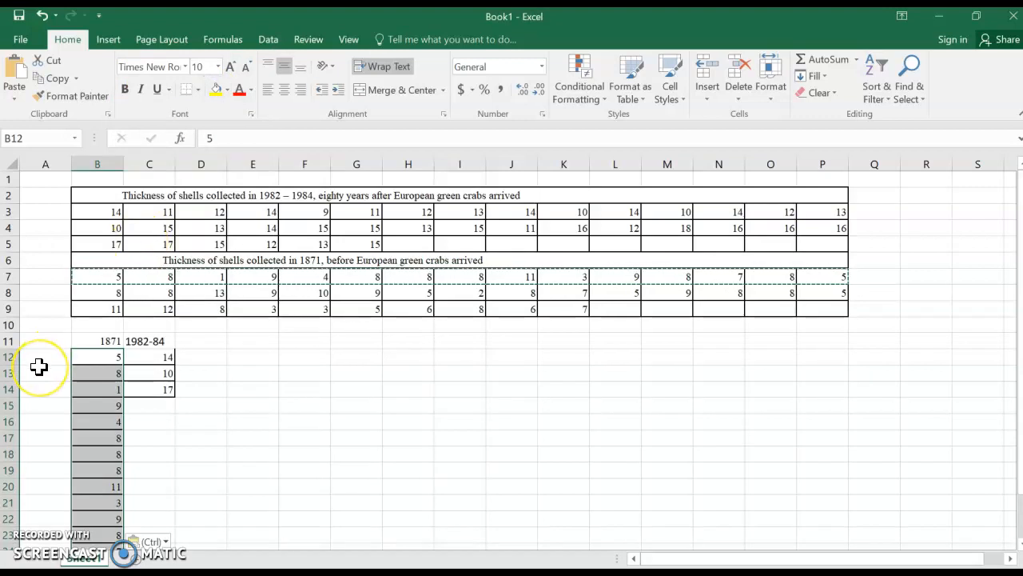
scroll(114, 388, down, 5)
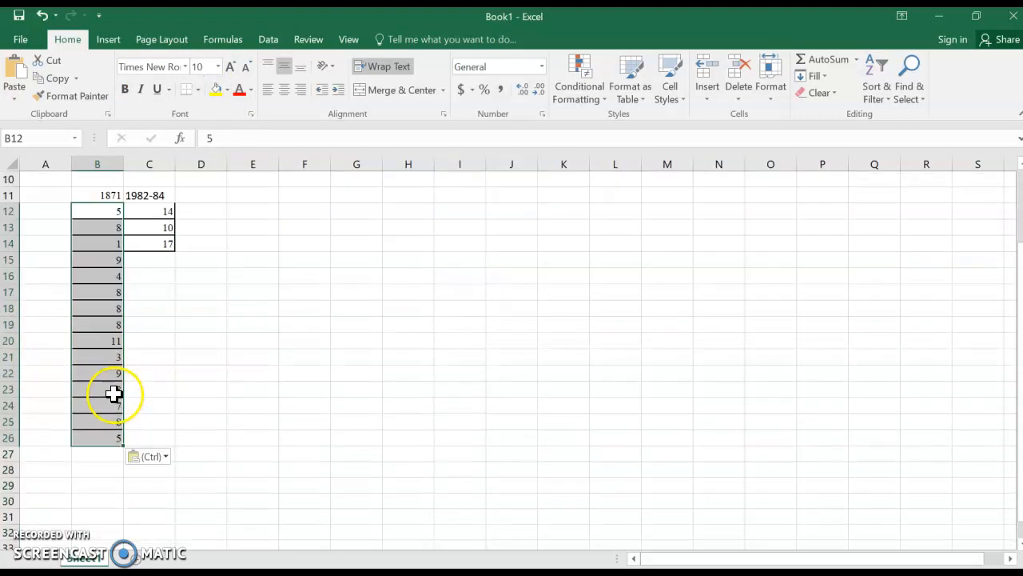
scroll(115, 399, up, 5)
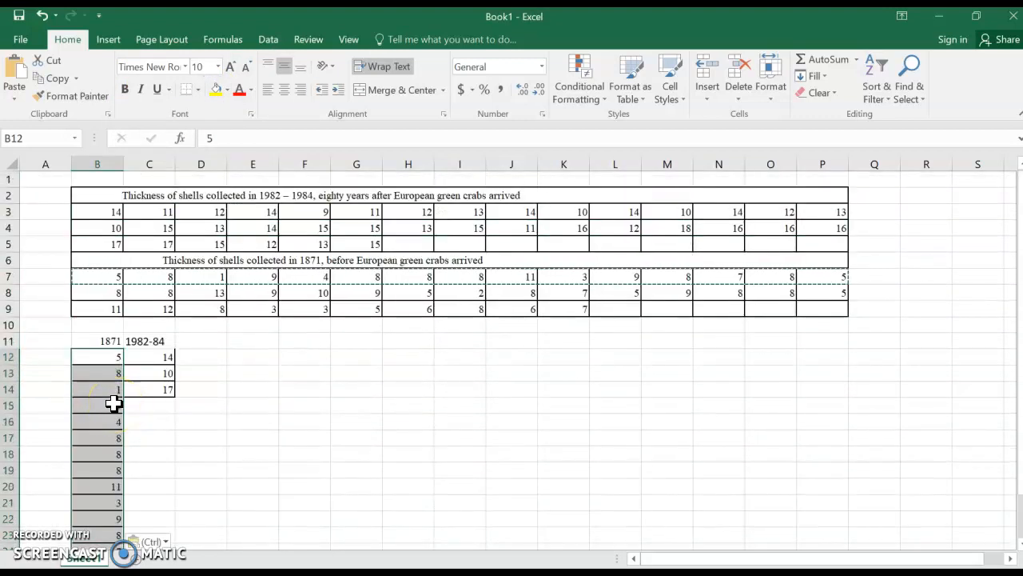
scroll(114, 403, down, 1)
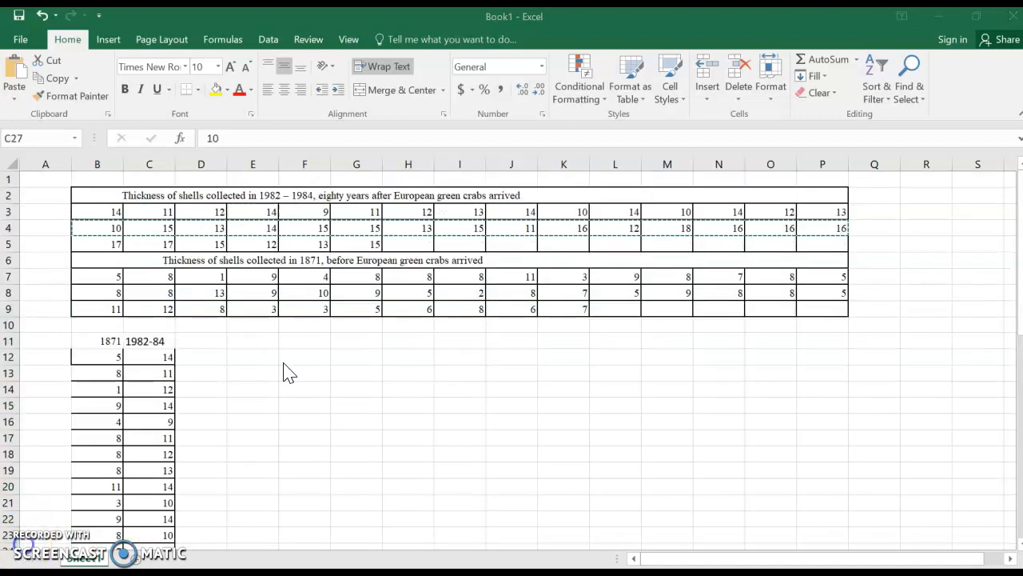
Copy the last row of 1982–1984 values, B5:G5, and paste it transposed into the 1982-84 column starting at C42.
drag(83, 243, 338, 240)
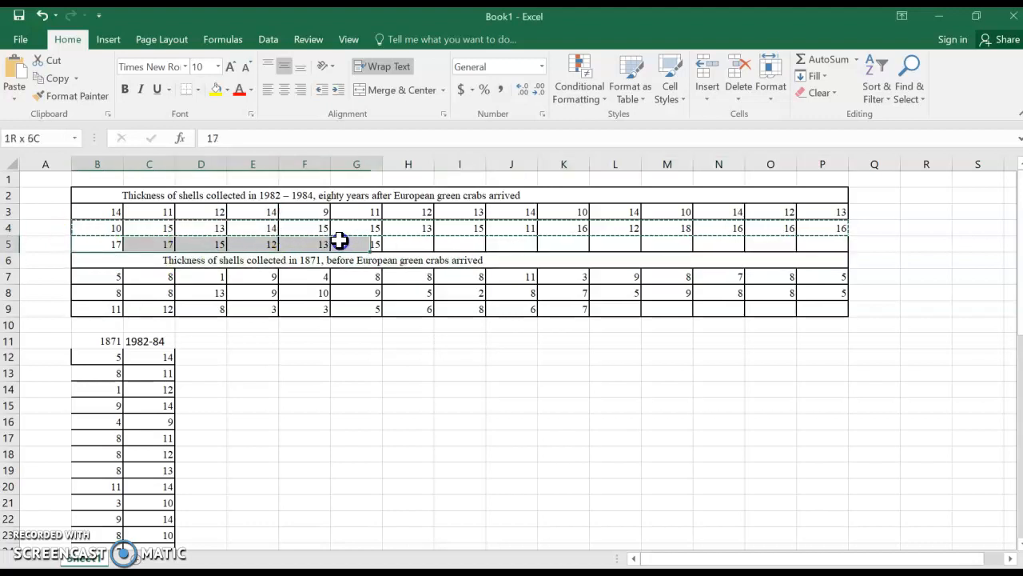
right_click(353, 242)
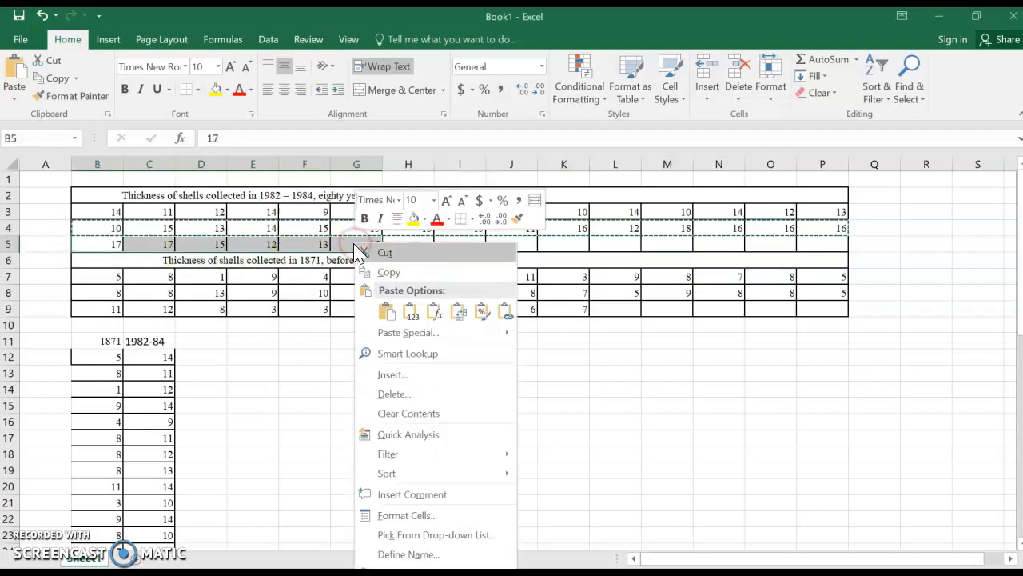
click(373, 268)
click(281, 244)
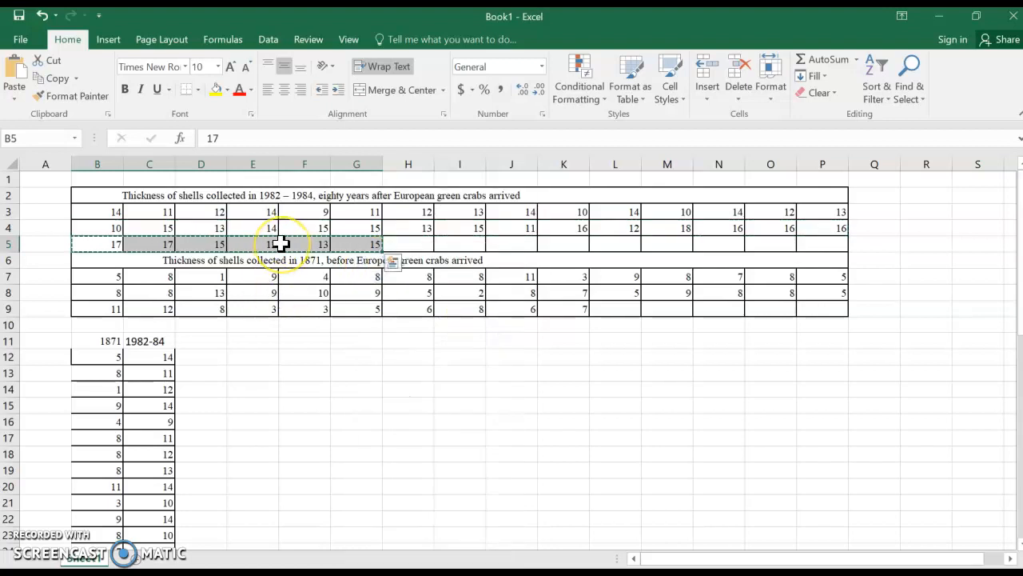
scroll(281, 244, down, 12)
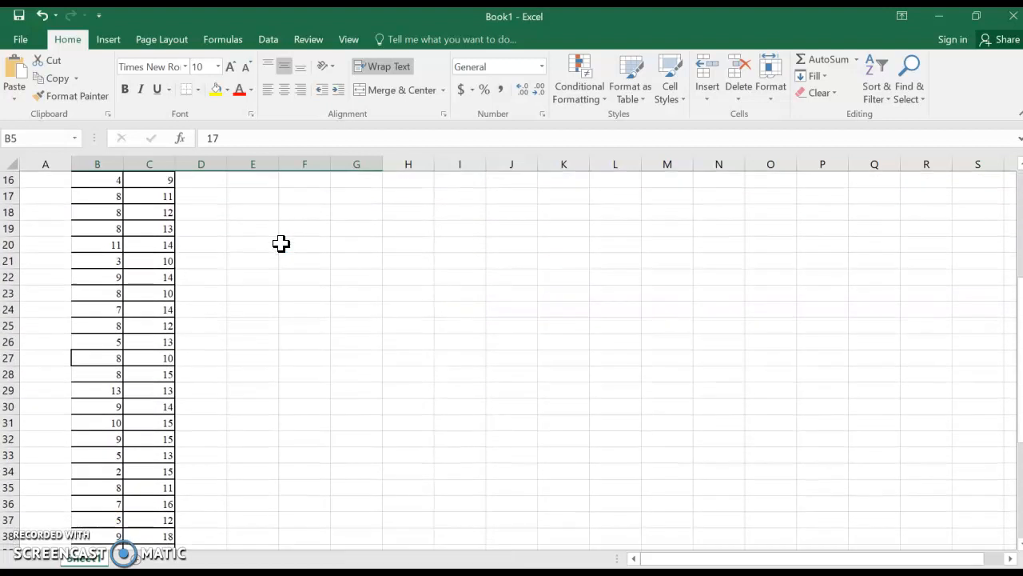
click(136, 257)
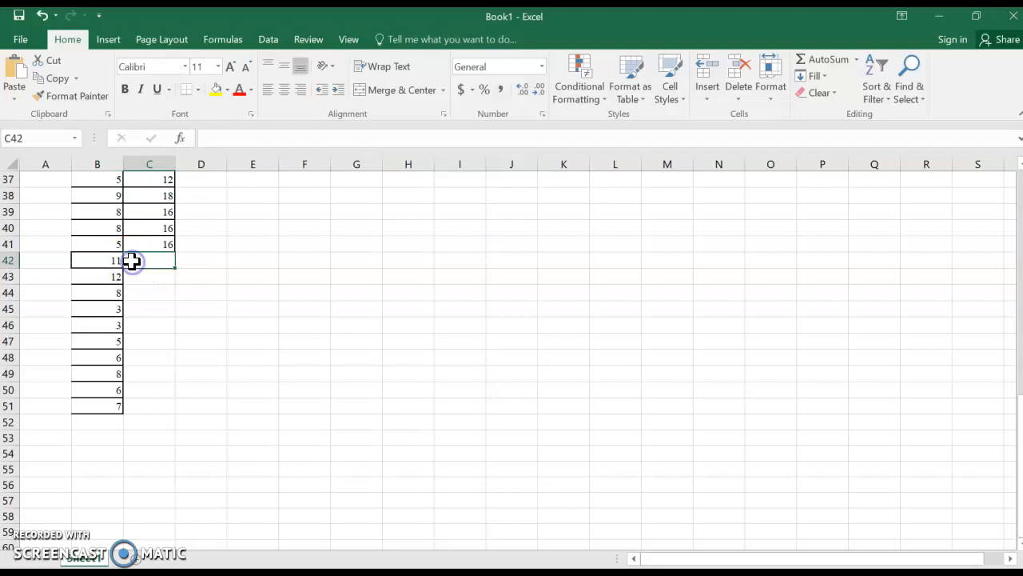
right_click(133, 261)
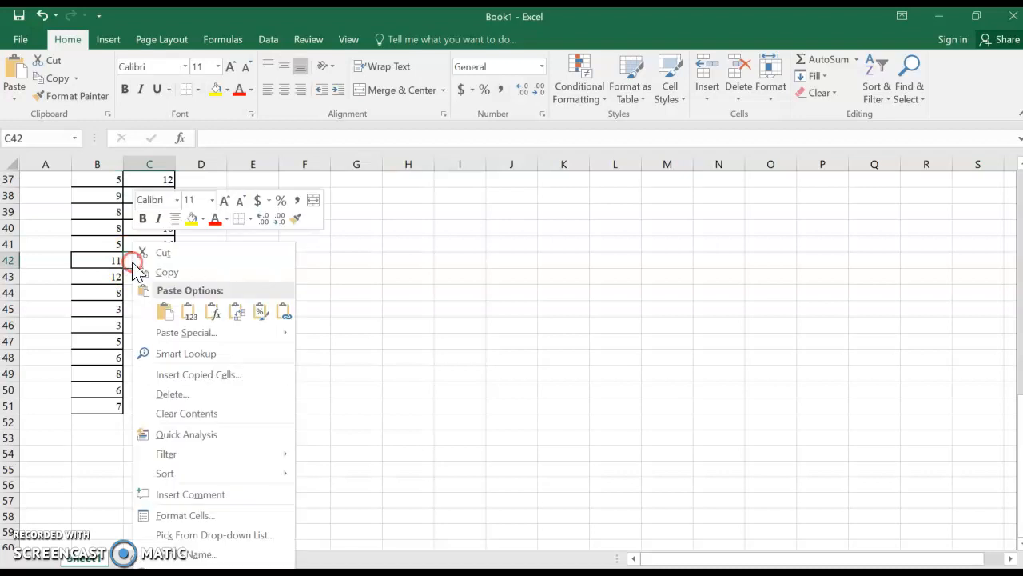
click(232, 314)
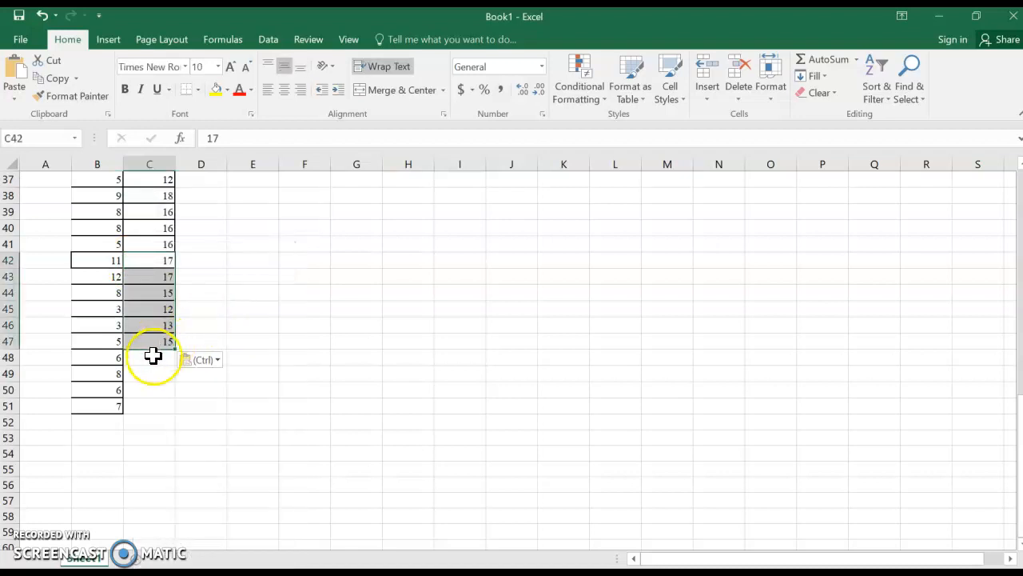
Start a formula with the AVERAGE function in B52, directly below the 1871 values.
scroll(136, 368, up, 4)
scroll(160, 347, up, 8)
scroll(160, 347, down, 12)
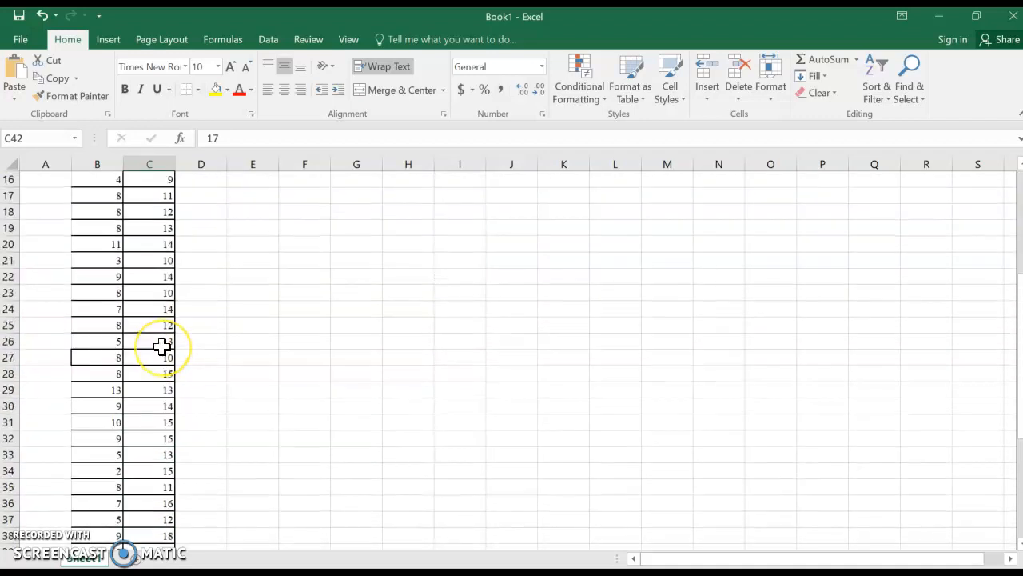
scroll(162, 346, down, 2)
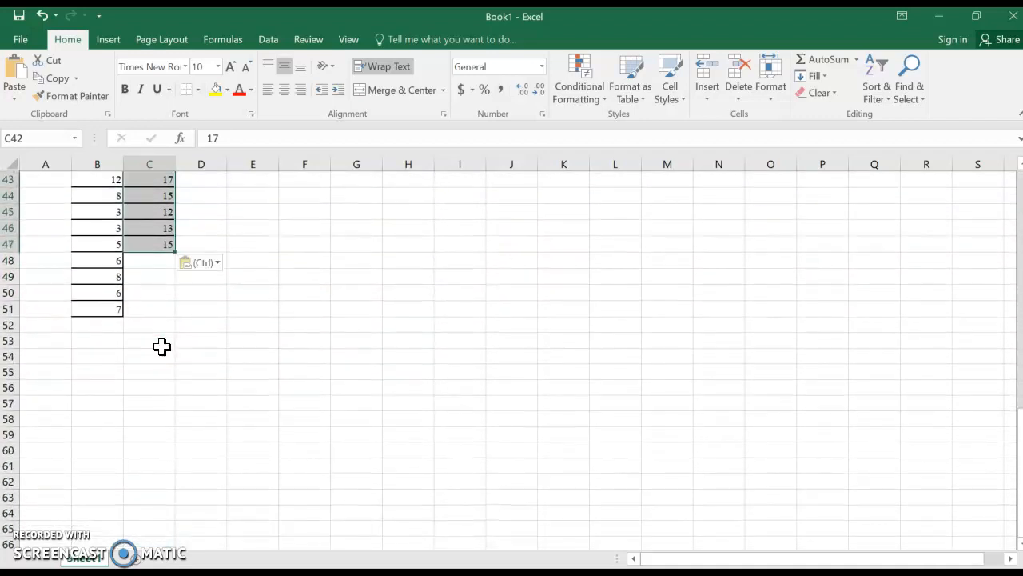
click(105, 326)
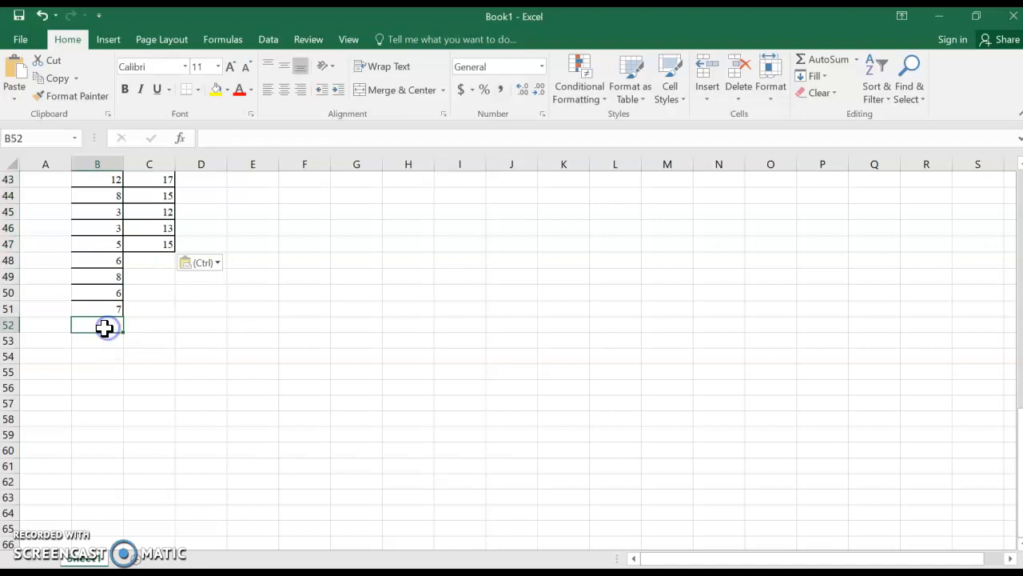
scroll(183, 321, up, 6)
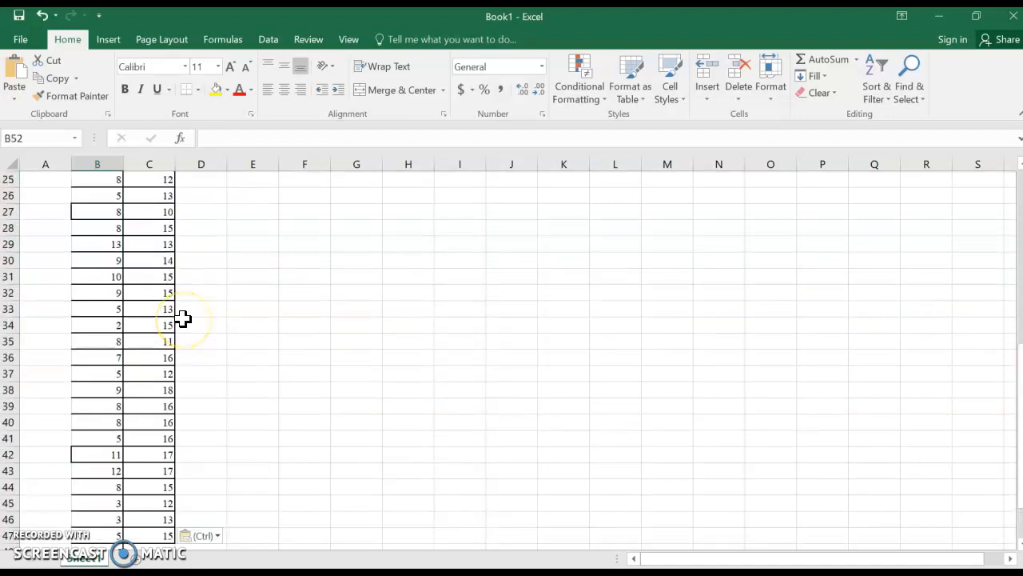
scroll(183, 320, down, 5)
click(92, 372)
click(85, 374)
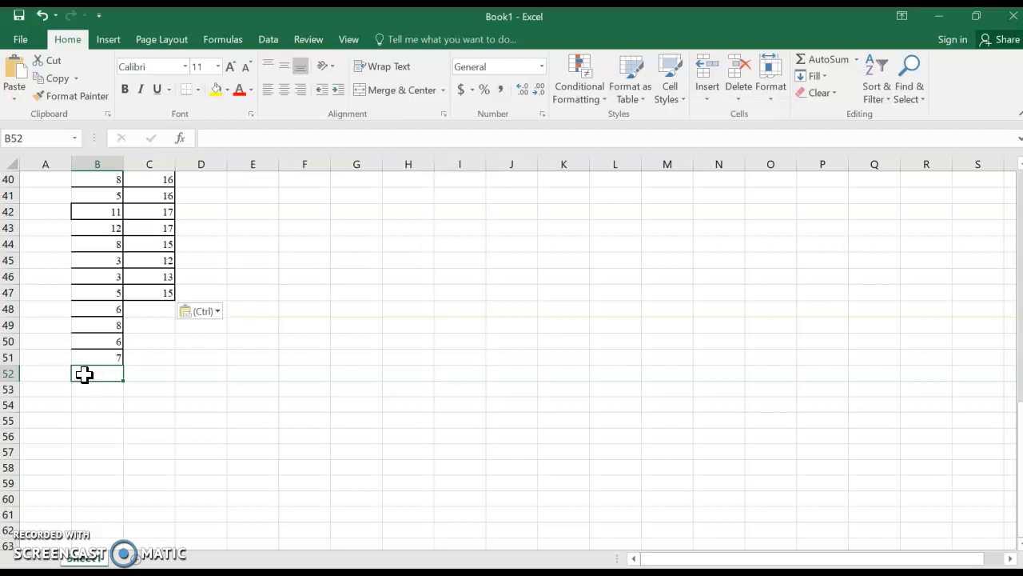
text(=)
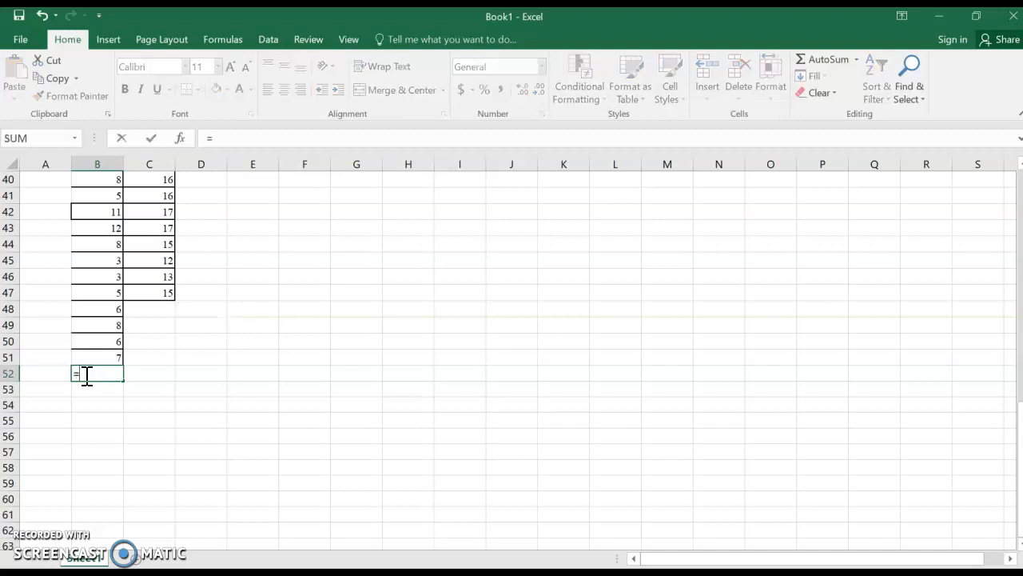
click(78, 140)
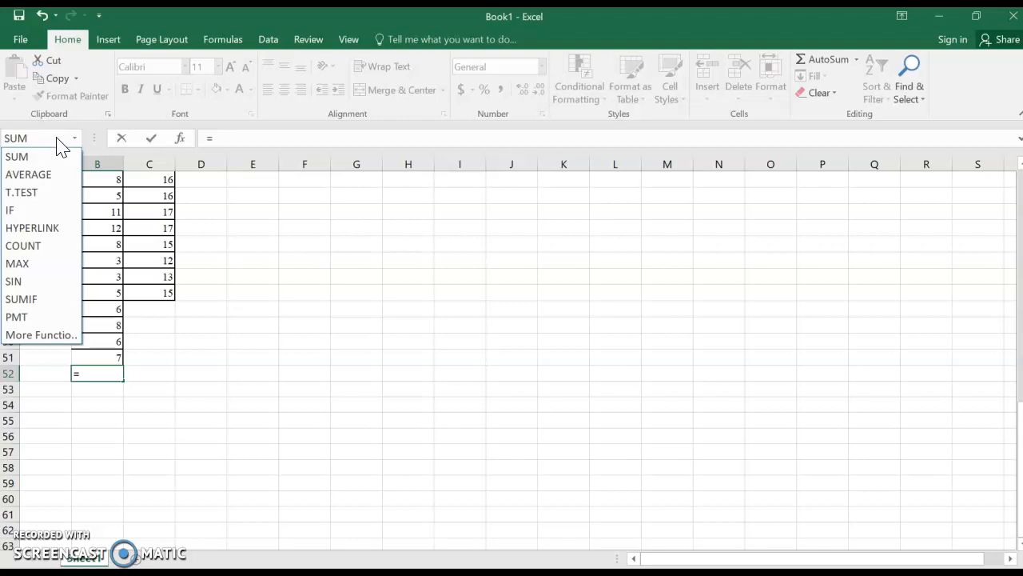
click(60, 184)
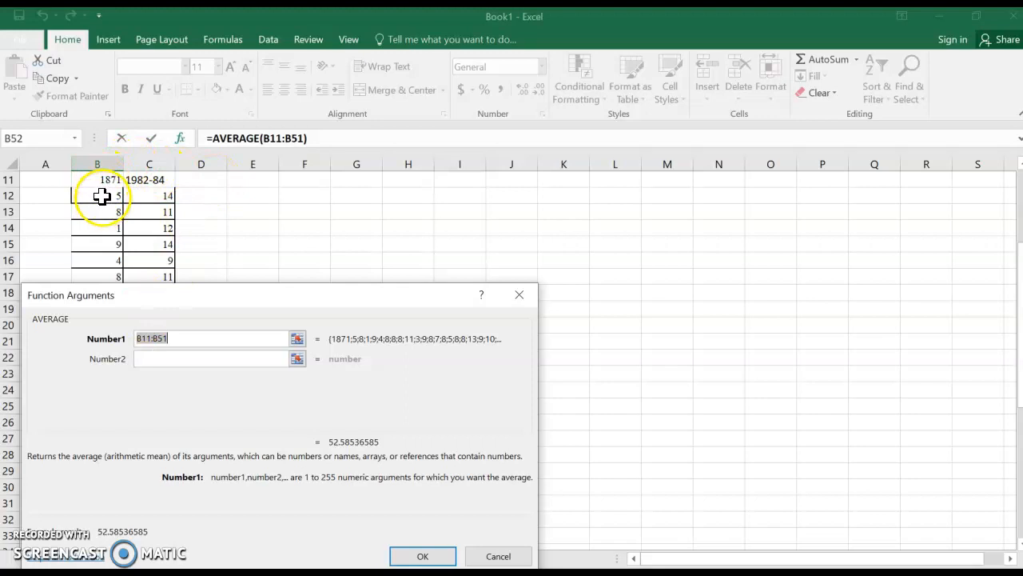
Set the AVERAGE range to B12:B51 so the 1871 heading is excluded, and insert the function.
click(150, 338)
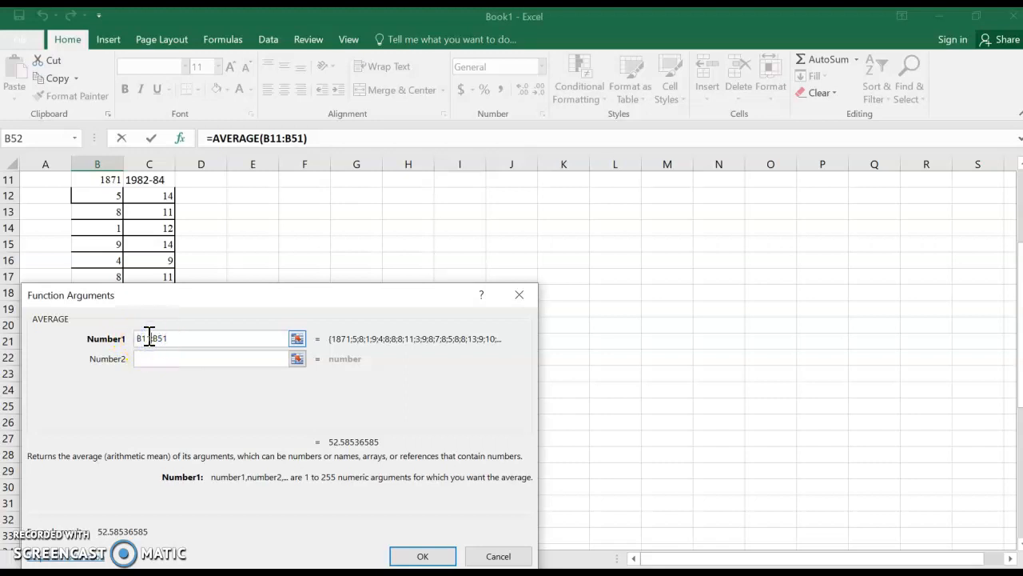
key(BackSpace)
text(2)
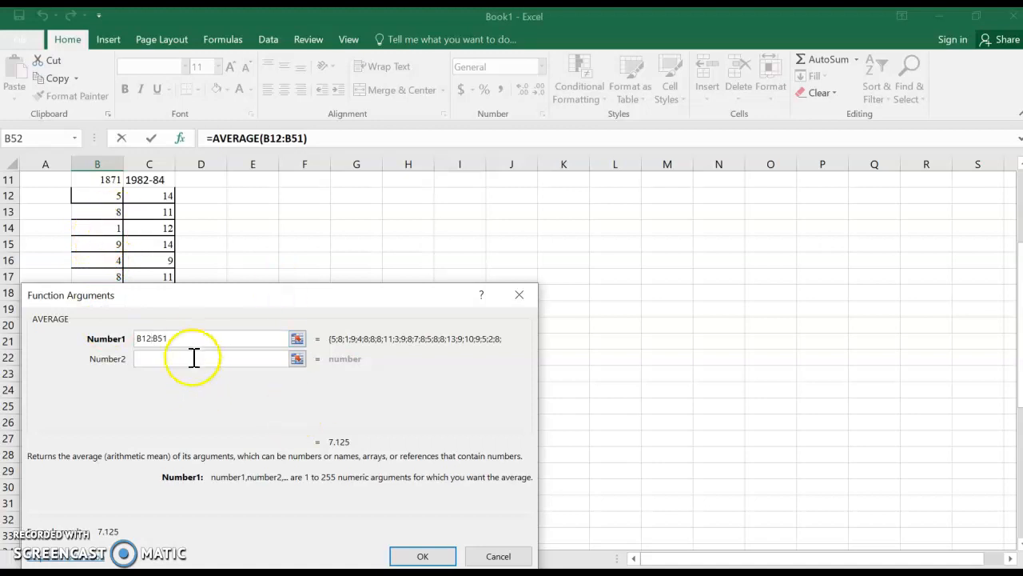
drag(195, 336, 134, 334)
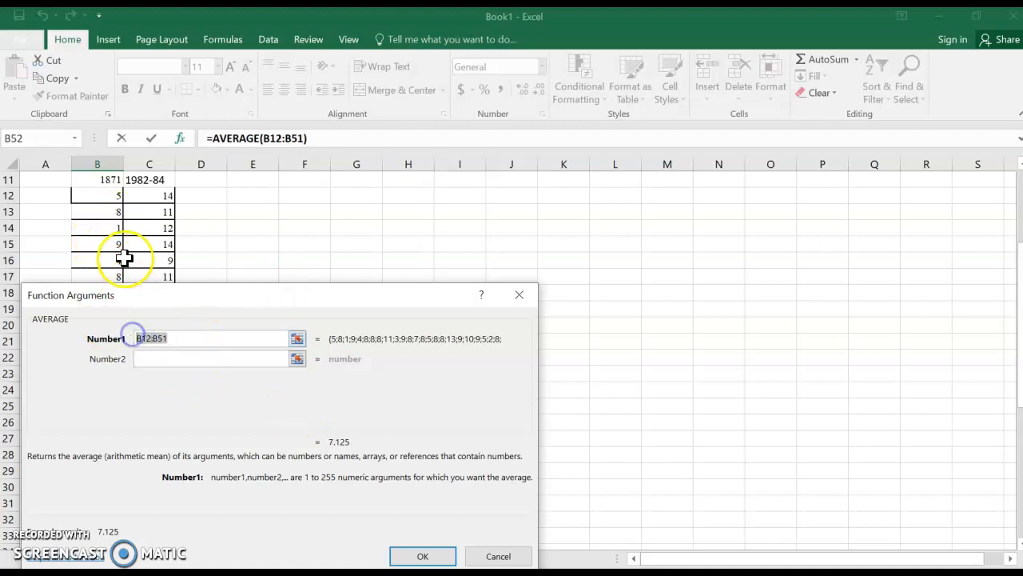
click(107, 197)
drag(107, 197, 93, 457)
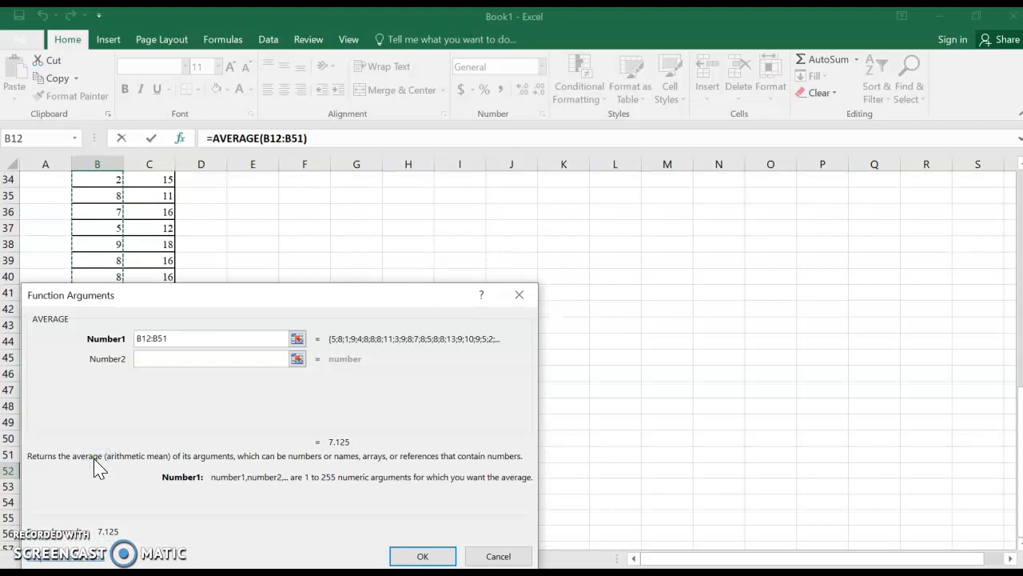
click(396, 558)
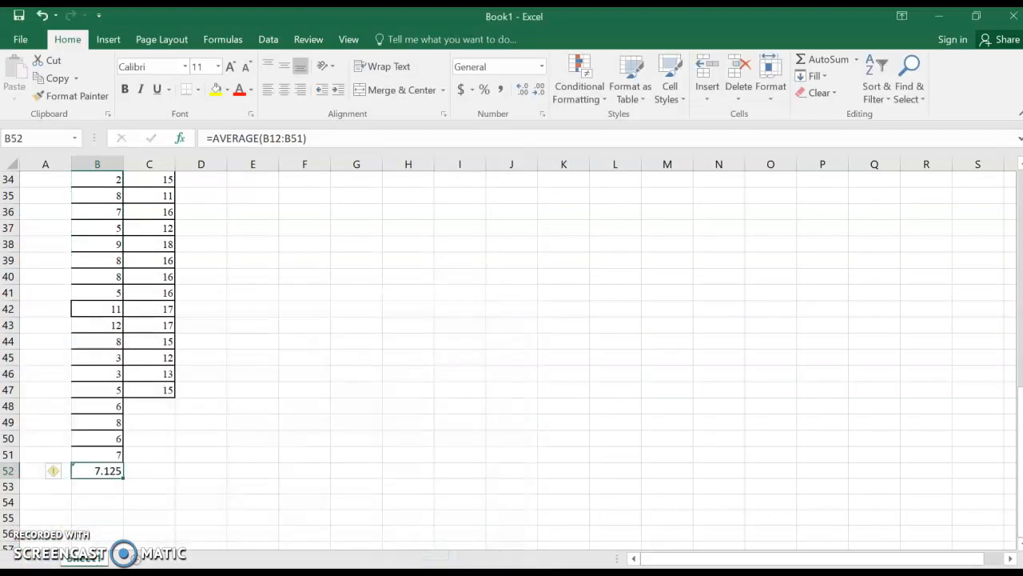
Label row 52 as Mean in A52 and fill the average formula from B52 across to C52.
click(35, 467)
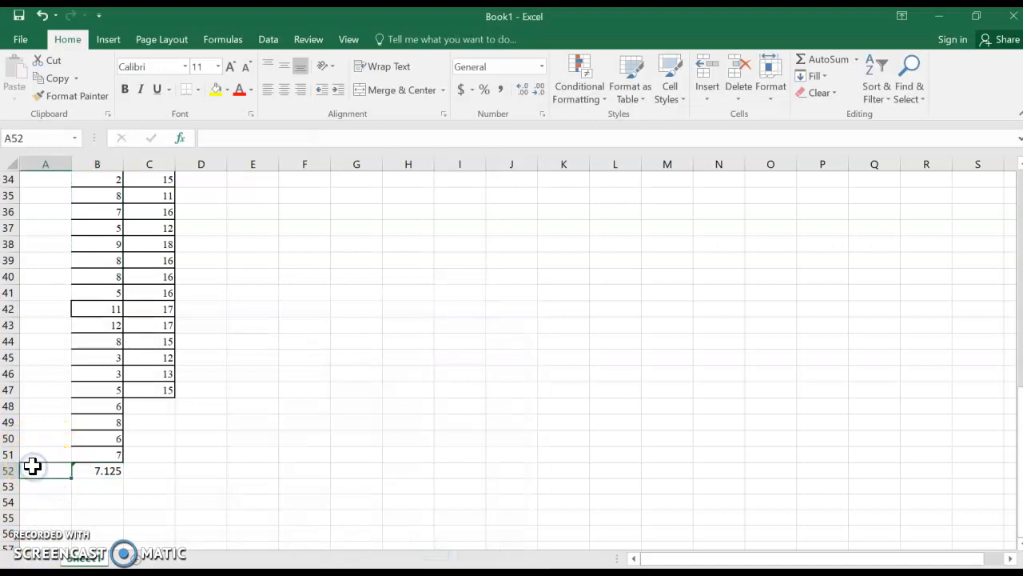
text(A)
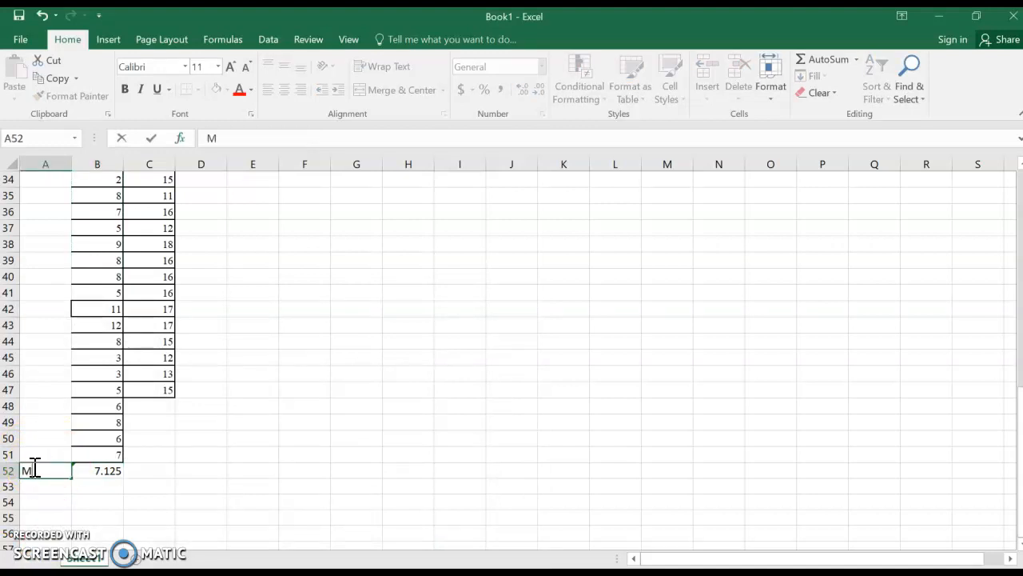
click(97, 475)
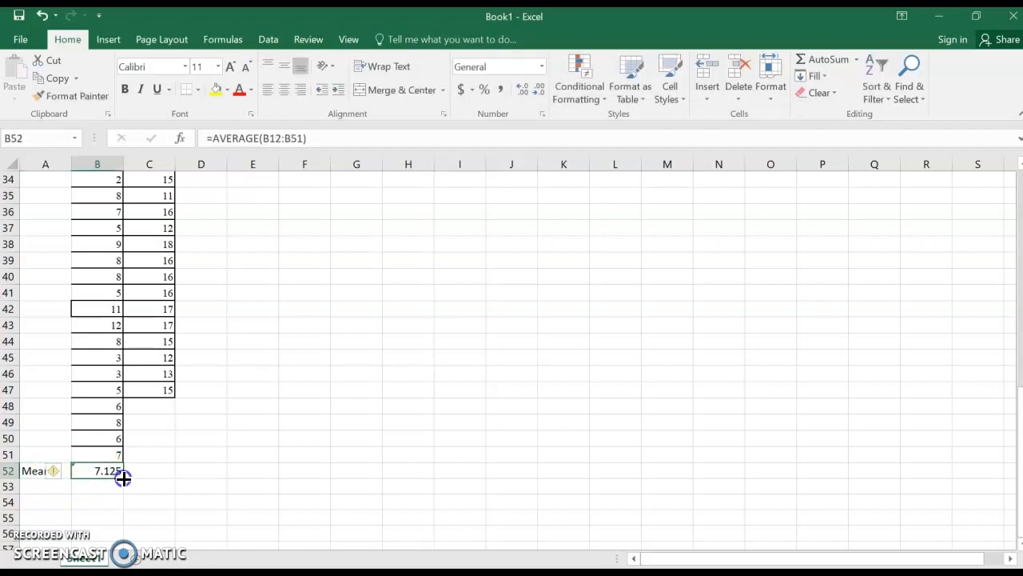
click(103, 470)
drag(121, 476, 175, 481)
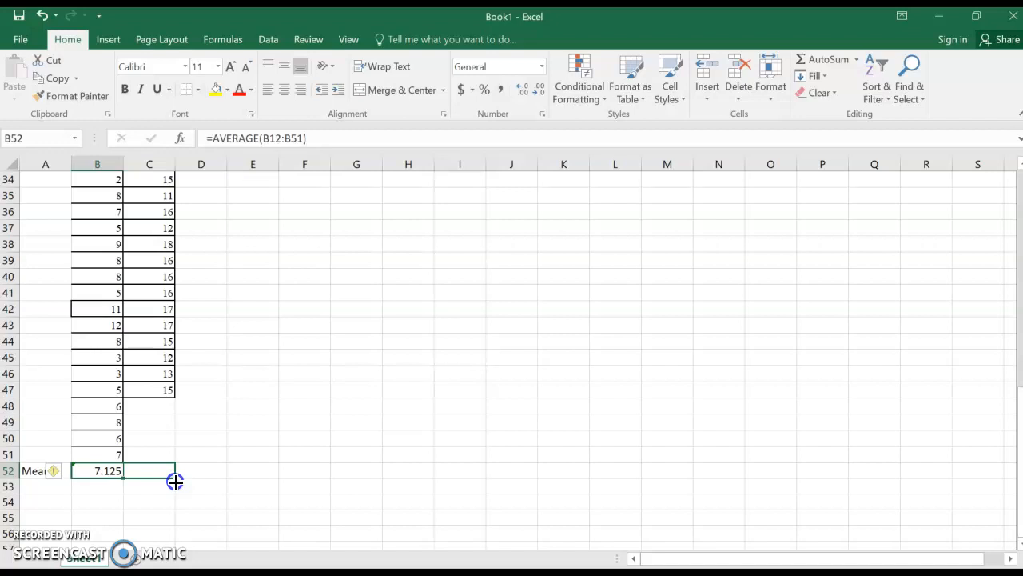
drag(175, 481, 175, 479)
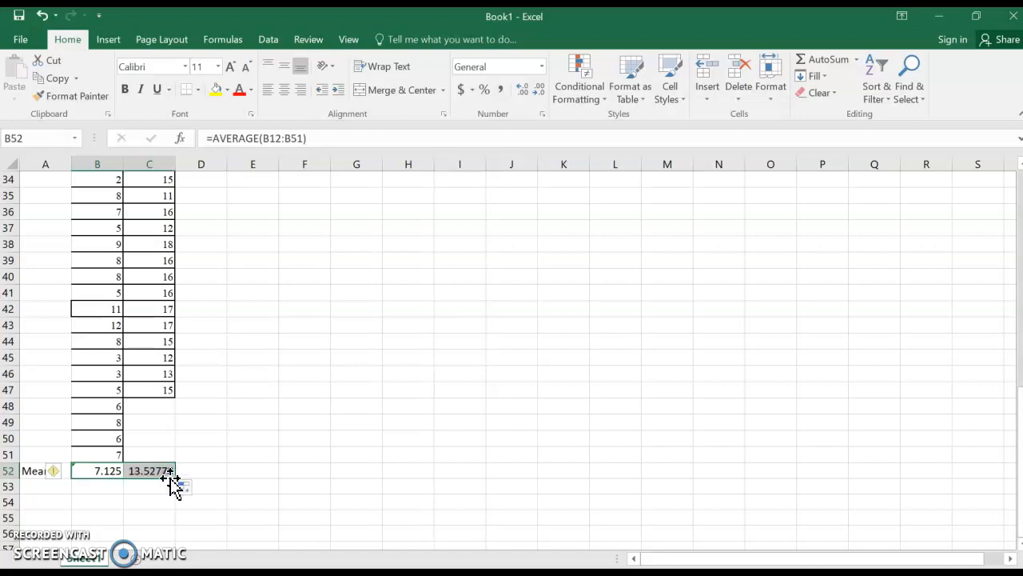
Review the values in the 1871 and 1982-84 columns against their means in row 52.
scroll(198, 484, up, 2)
scroll(197, 483, down, 2)
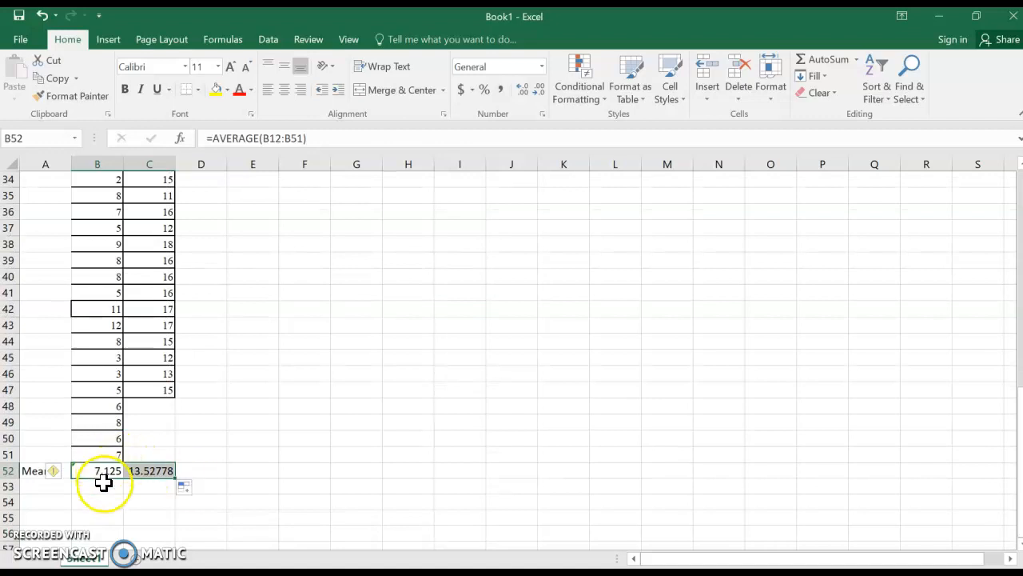
scroll(104, 470, up, 11)
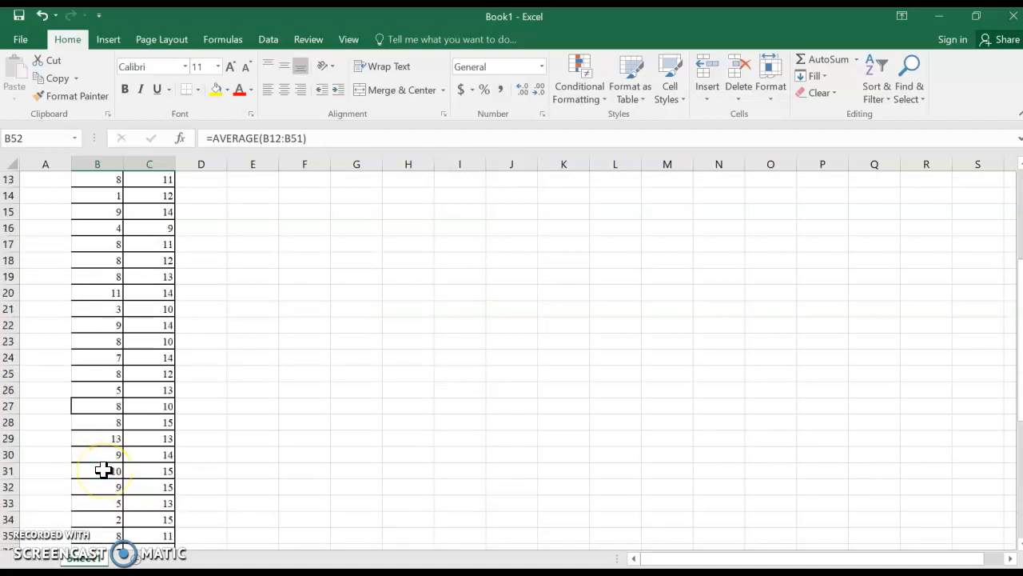
scroll(104, 470, down, 12)
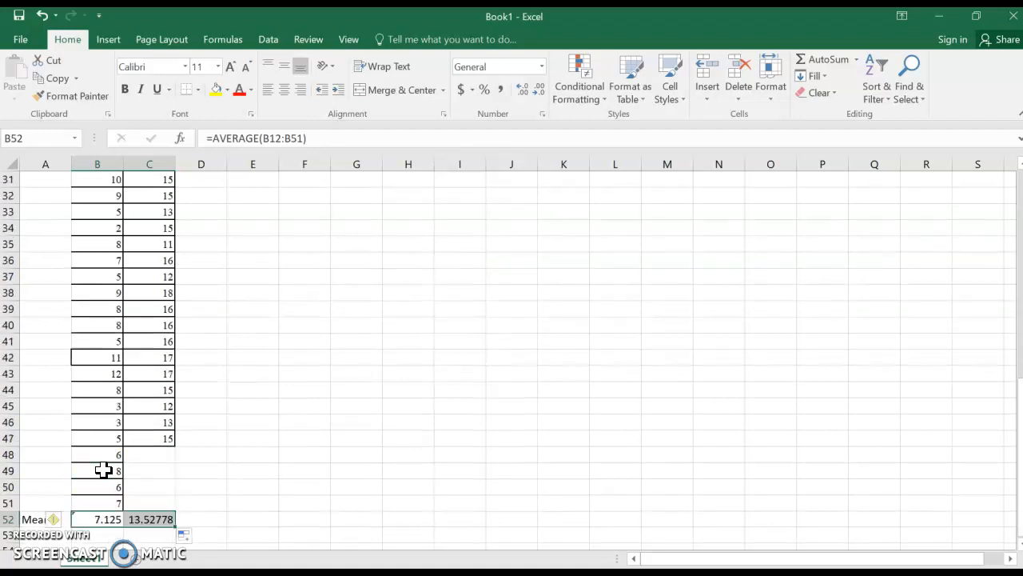
click(102, 422)
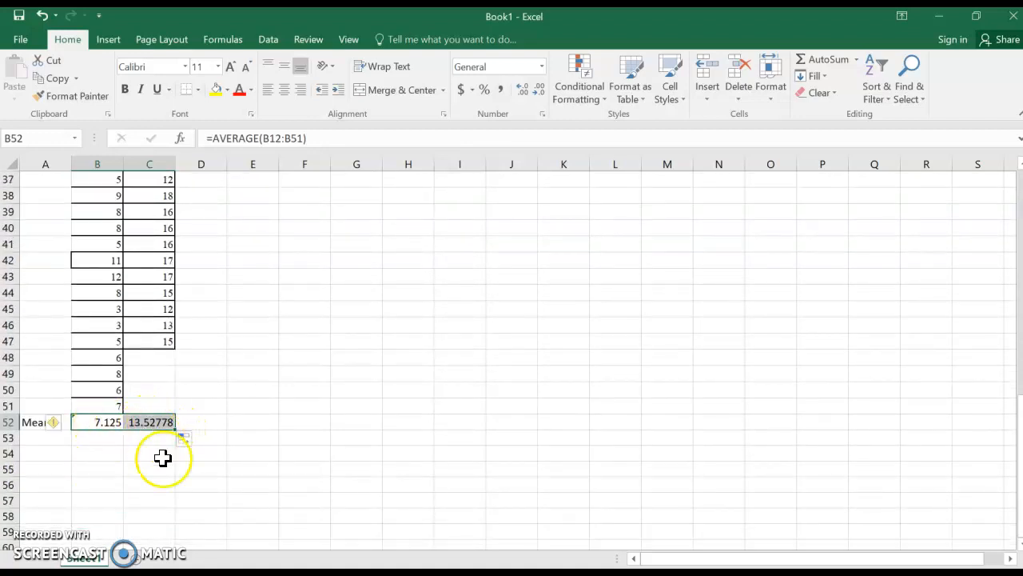
scroll(155, 478, up, 1)
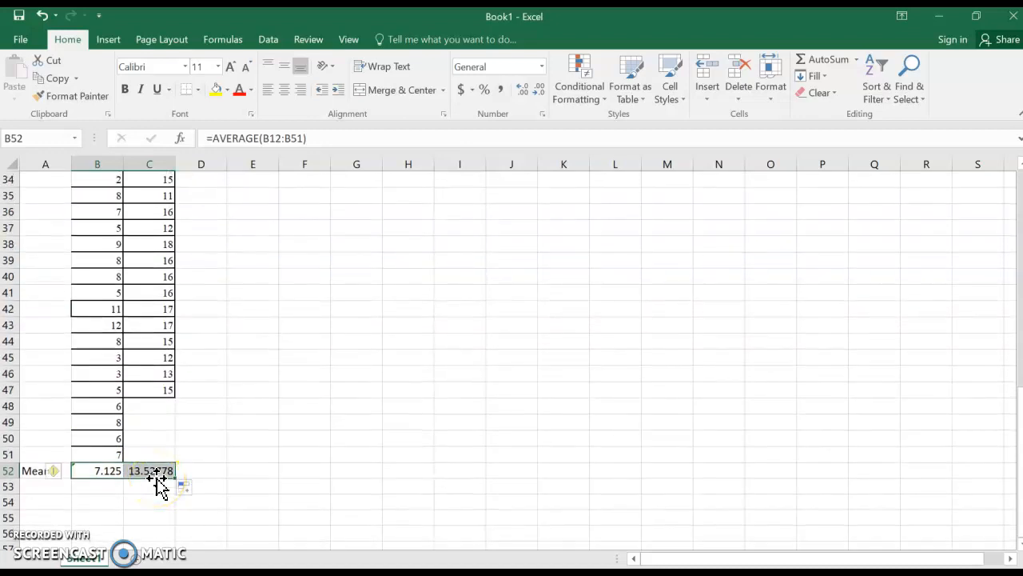
scroll(157, 480, up, 11)
scroll(156, 480, down, 11)
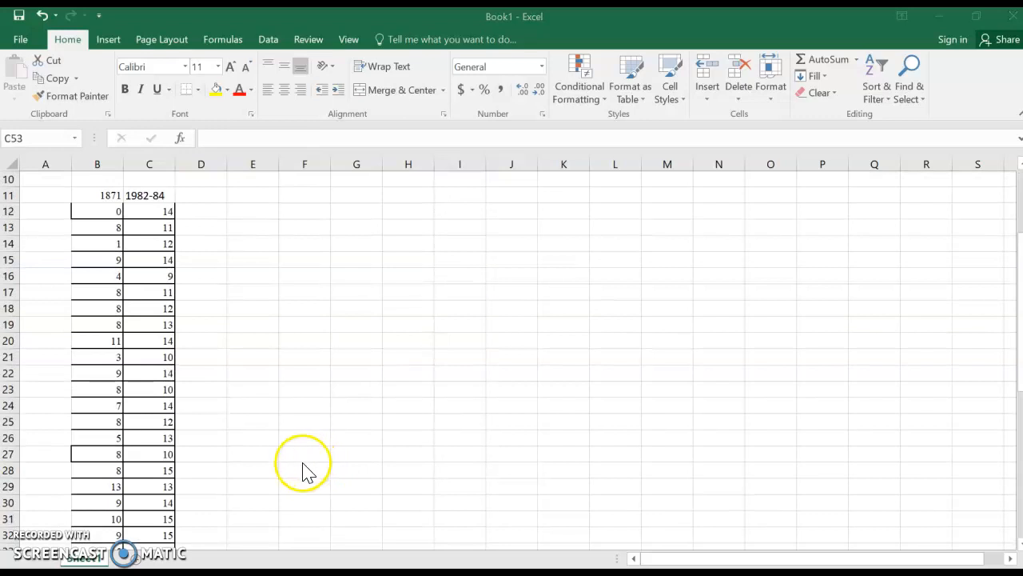
click(306, 459)
scroll(305, 462, down, 6)
scroll(303, 464, down, 6)
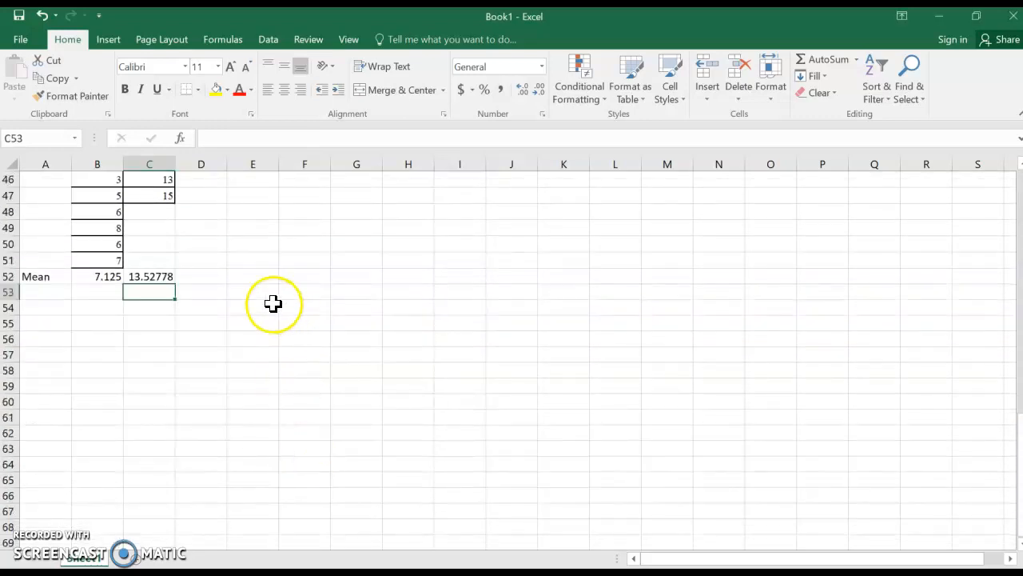
Insert a histogram chart of the 1871 shell-thickness values in B12:B51.
scroll(523, 347, up, 14)
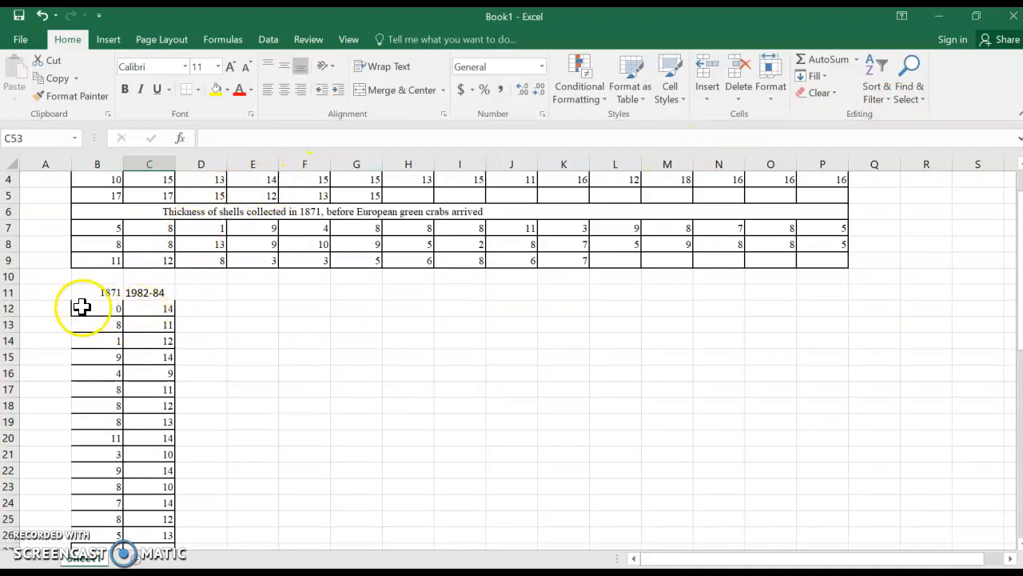
drag(90, 312, 111, 498)
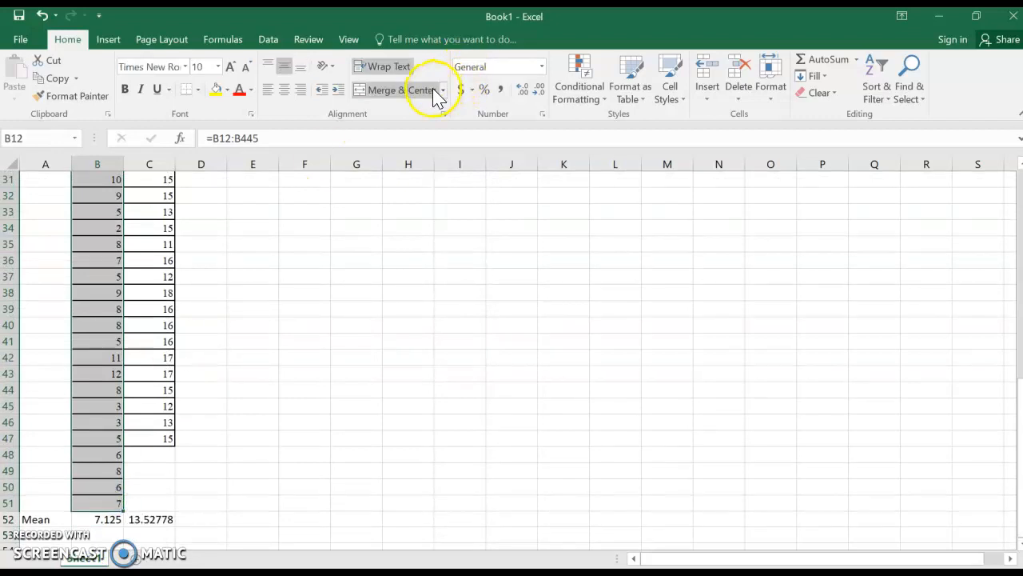
click(110, 39)
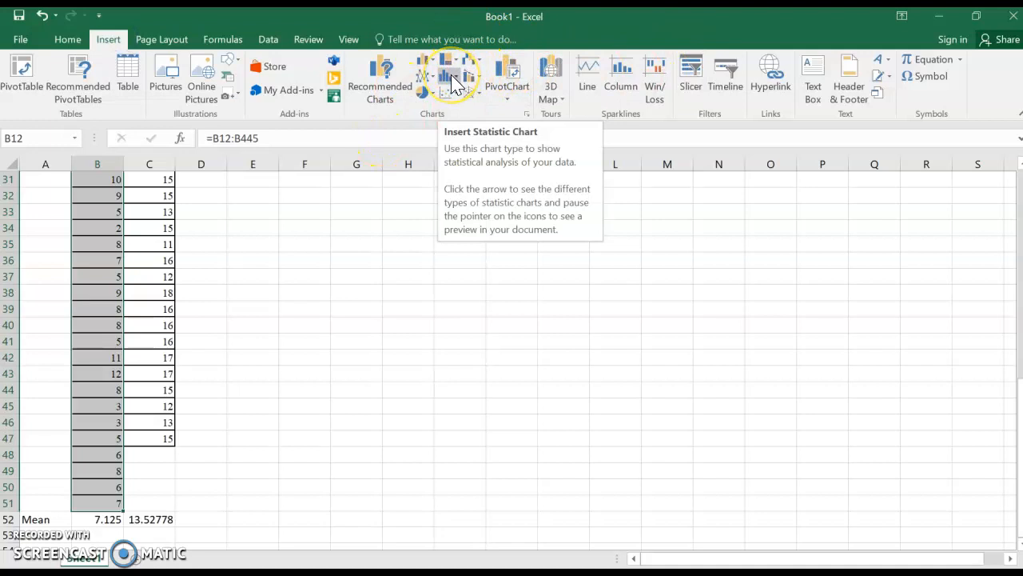
click(449, 77)
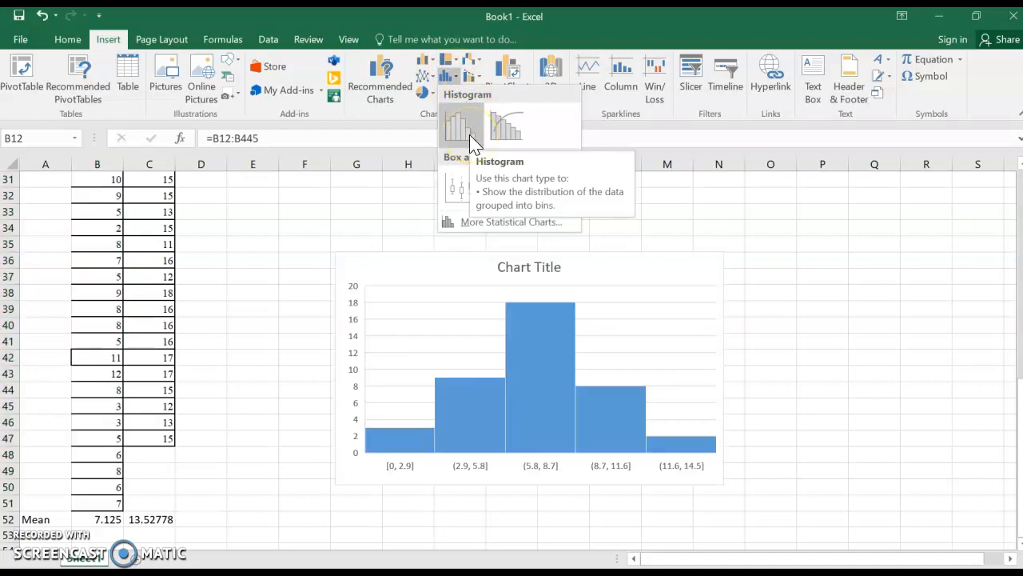
click(469, 134)
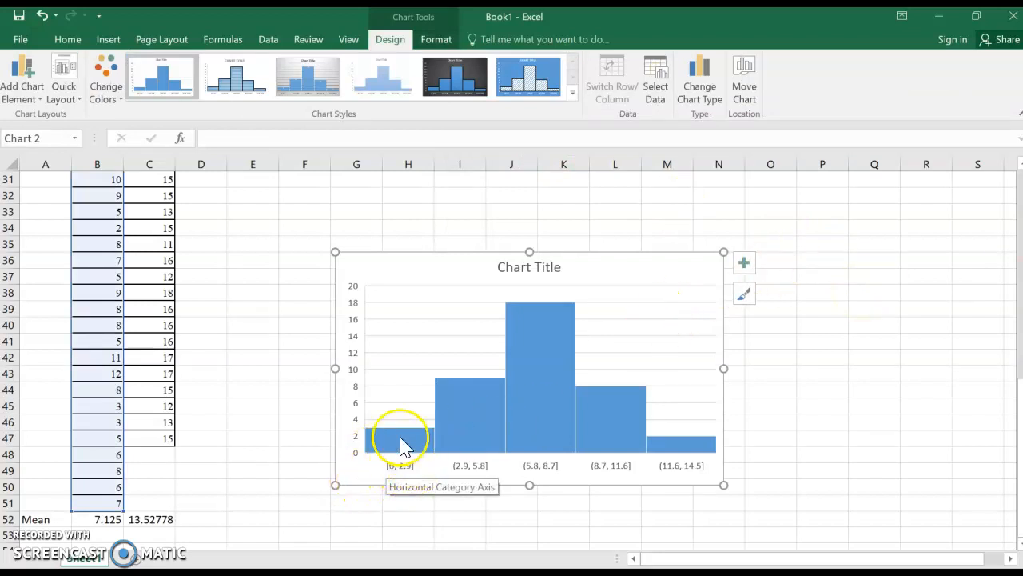
mouse_move(395, 429)
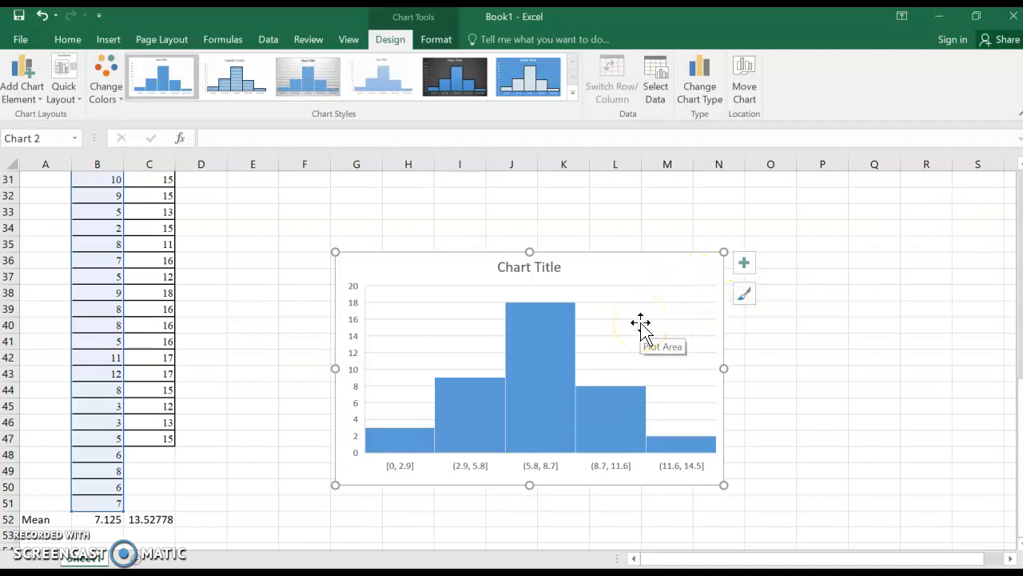
Remove the gridlines from the 1871 histogram.
click(743, 263)
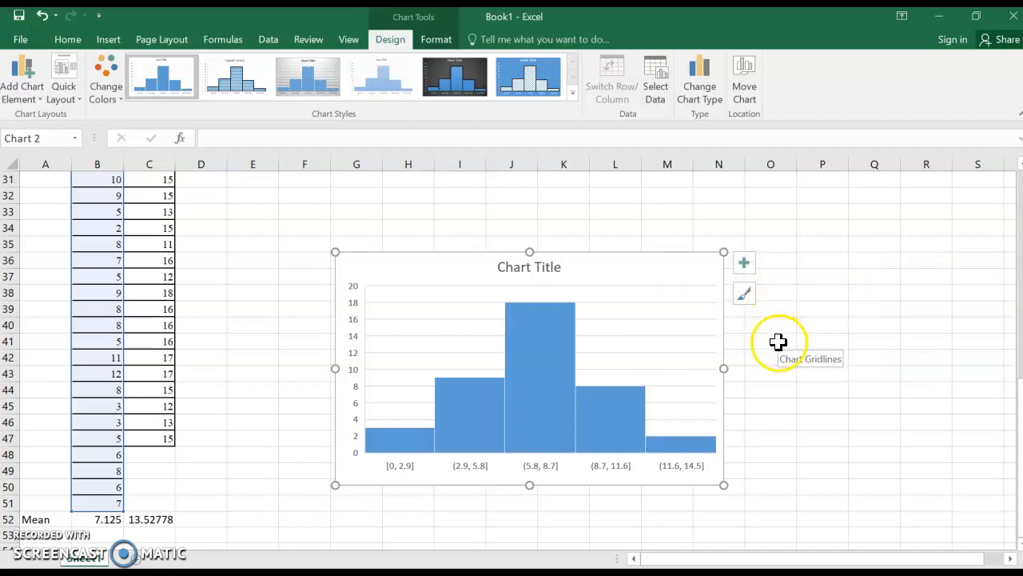
click(706, 300)
click(742, 263)
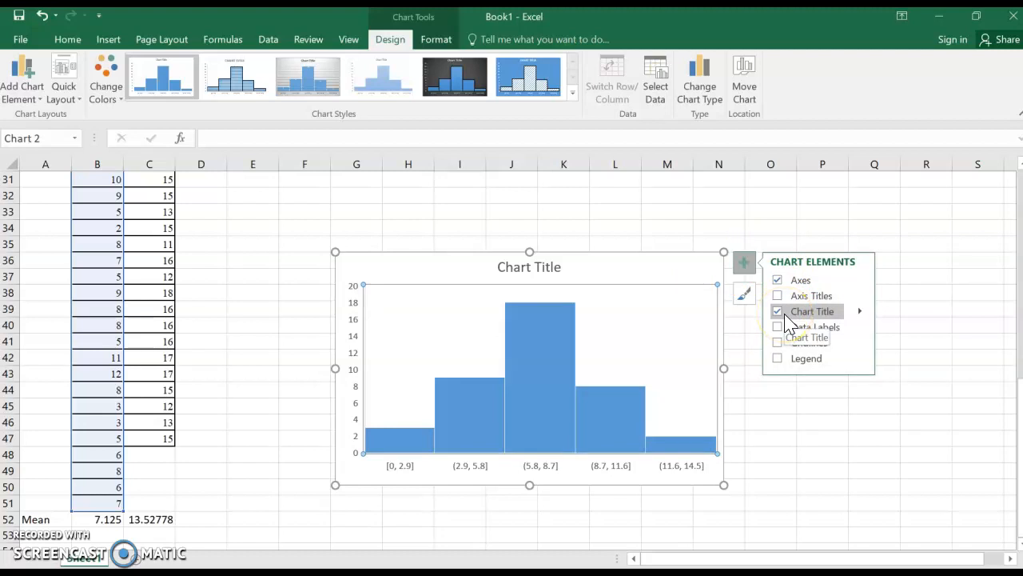
Replace the histogram's placeholder chart title with "1871 Shell Thickness".
click(580, 274)
click(559, 278)
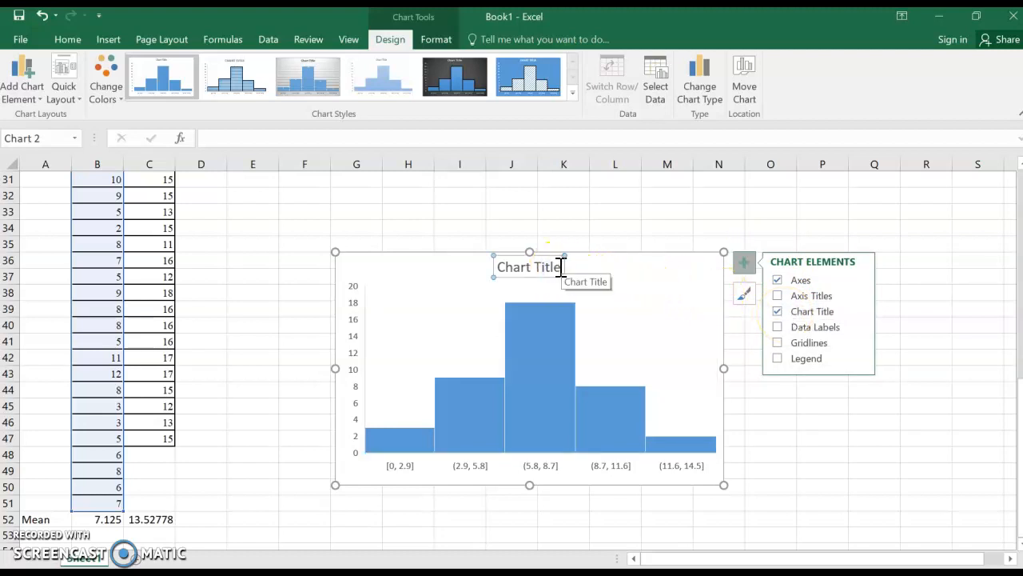
click(557, 269)
drag(558, 269, 486, 265)
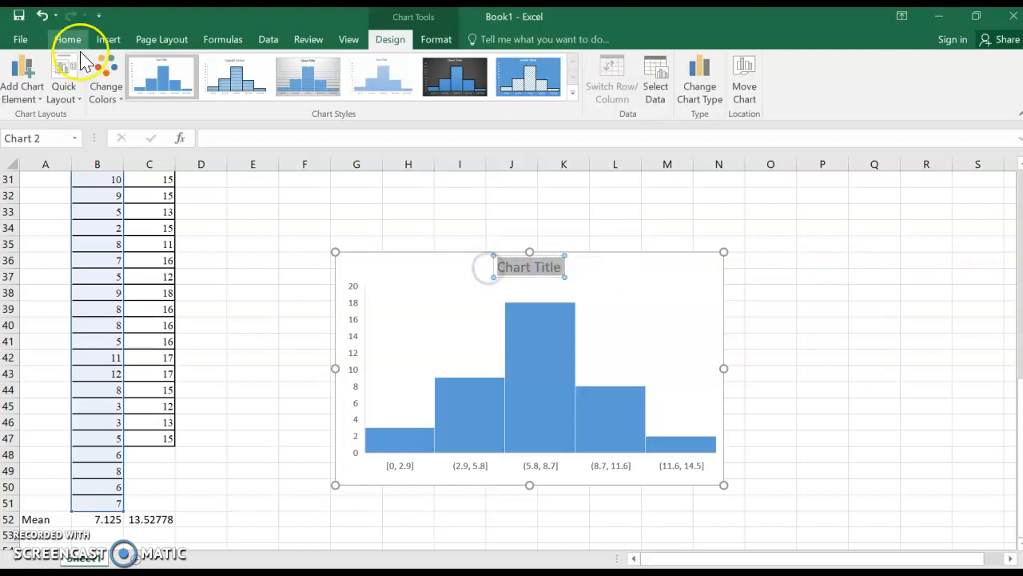
click(25, 88)
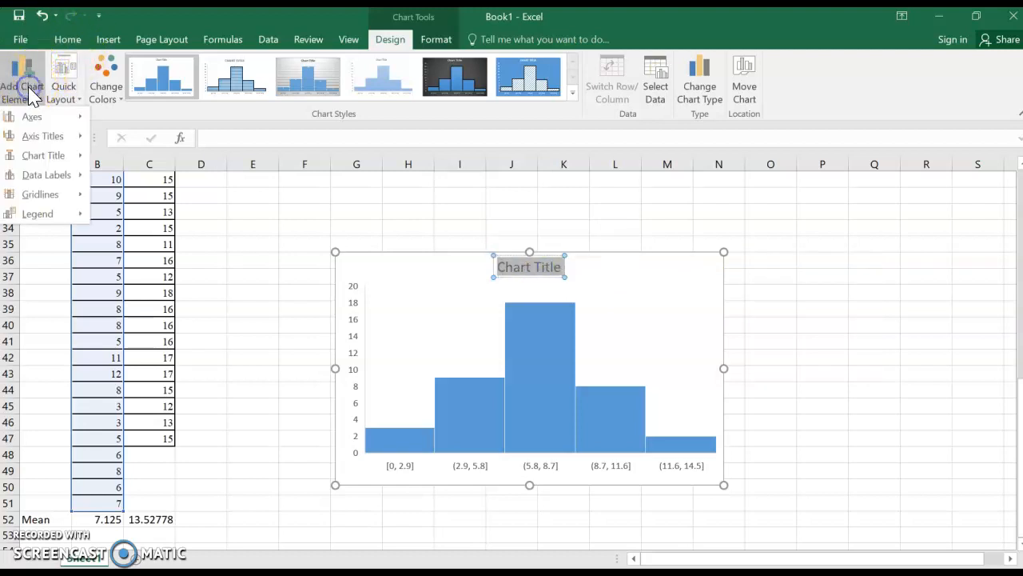
click(20, 92)
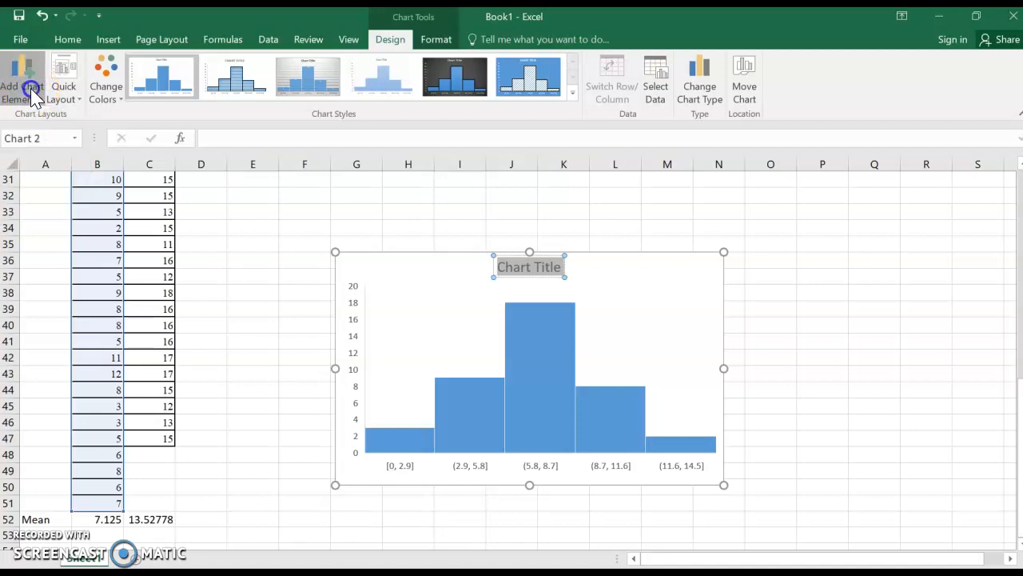
click(558, 270)
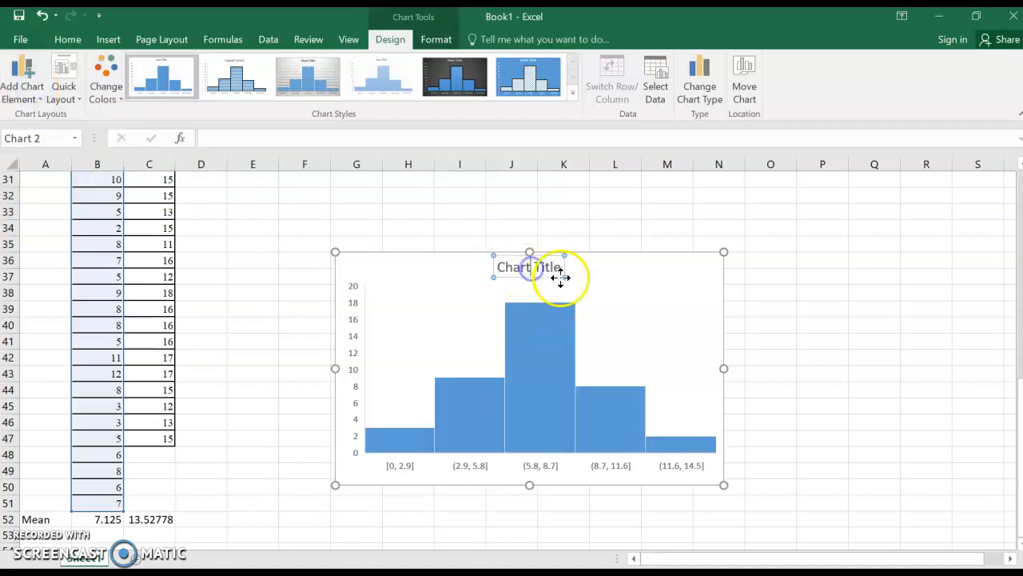
triple_click(521, 267)
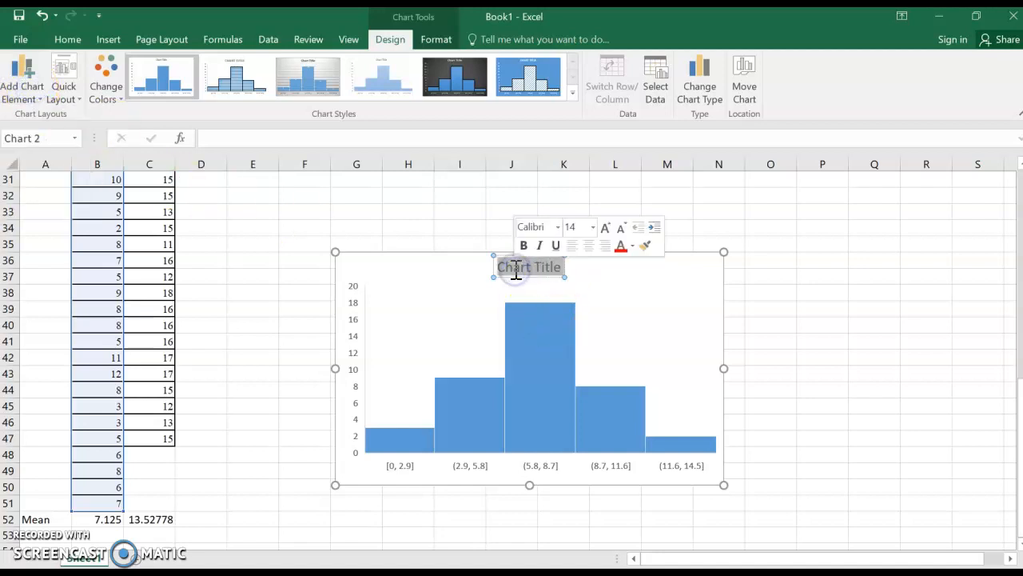
text(18)
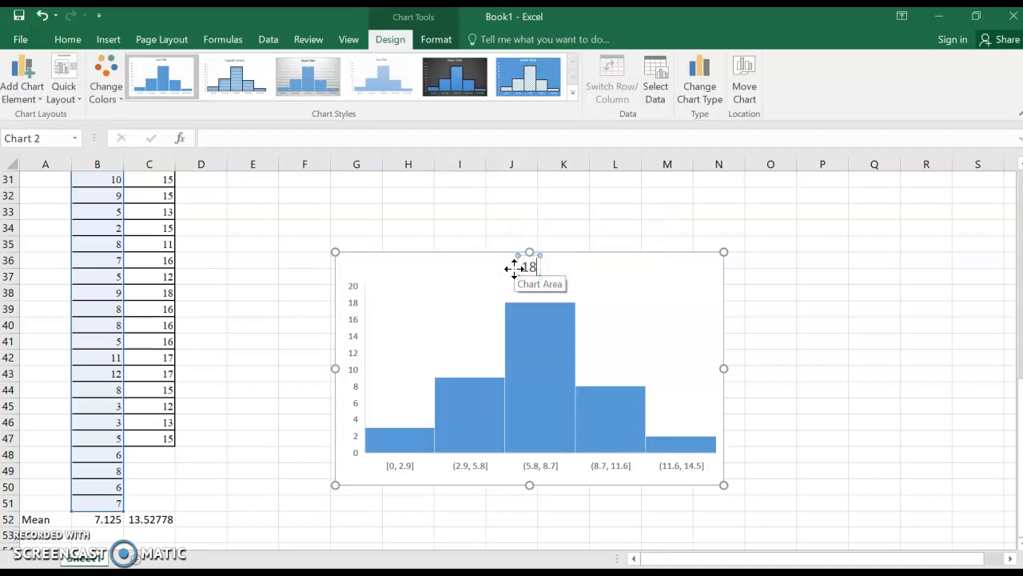
text(71 Shel)
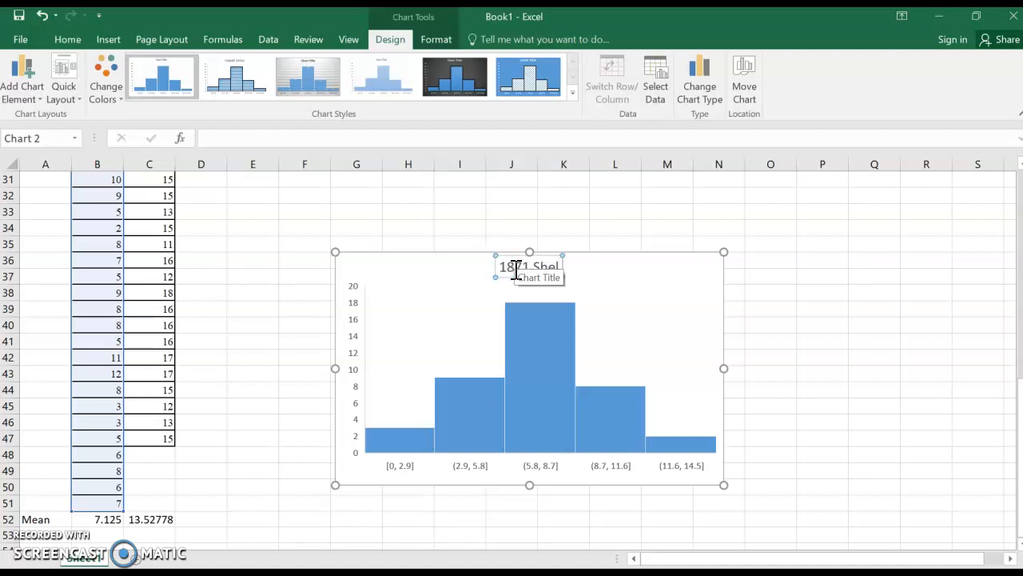
text(l Thickness)
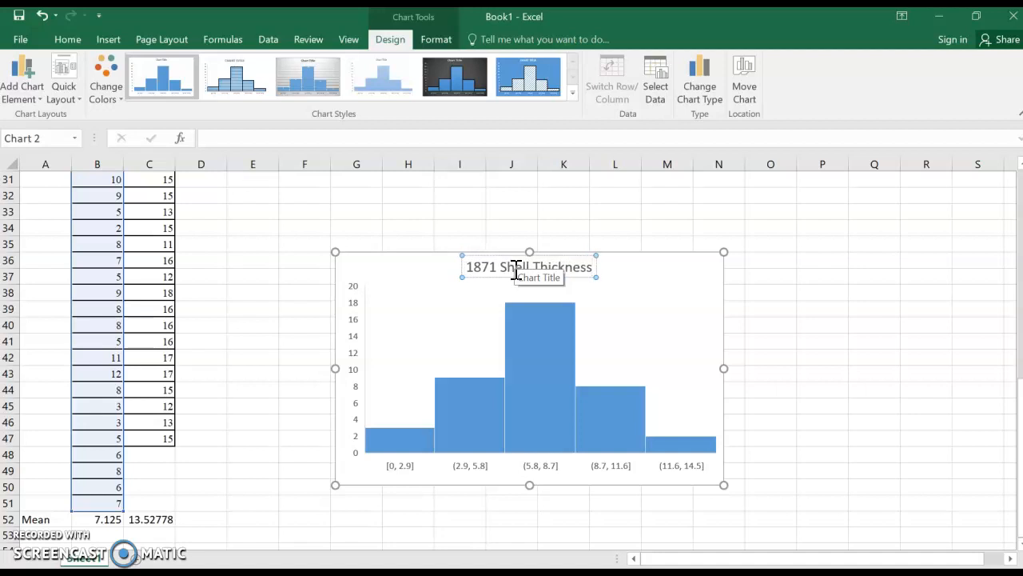
click(755, 292)
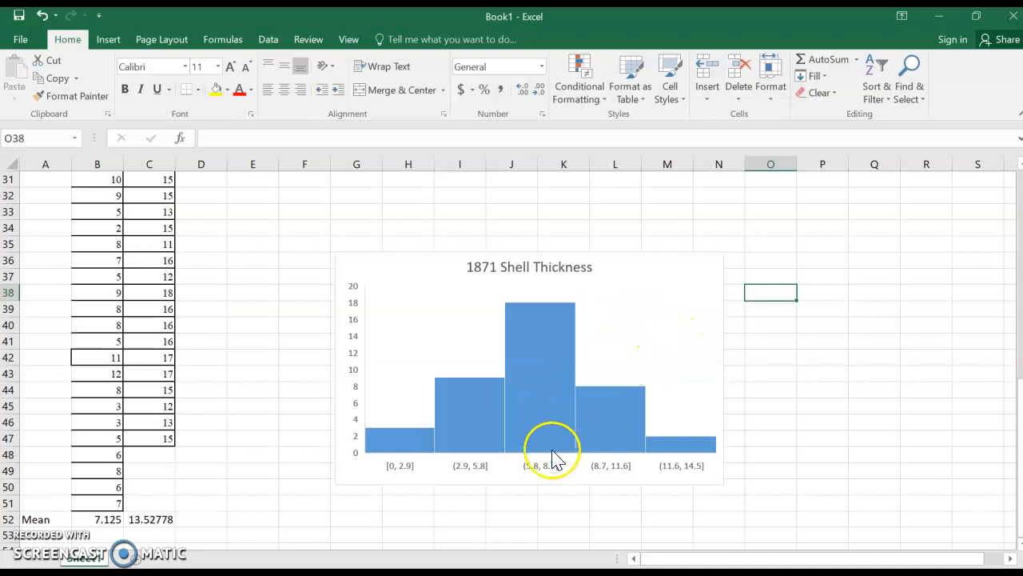
Turn on axis titles for both axes of the 1871 Shell Thickness histogram.
right_click(660, 347)
key(Escape)
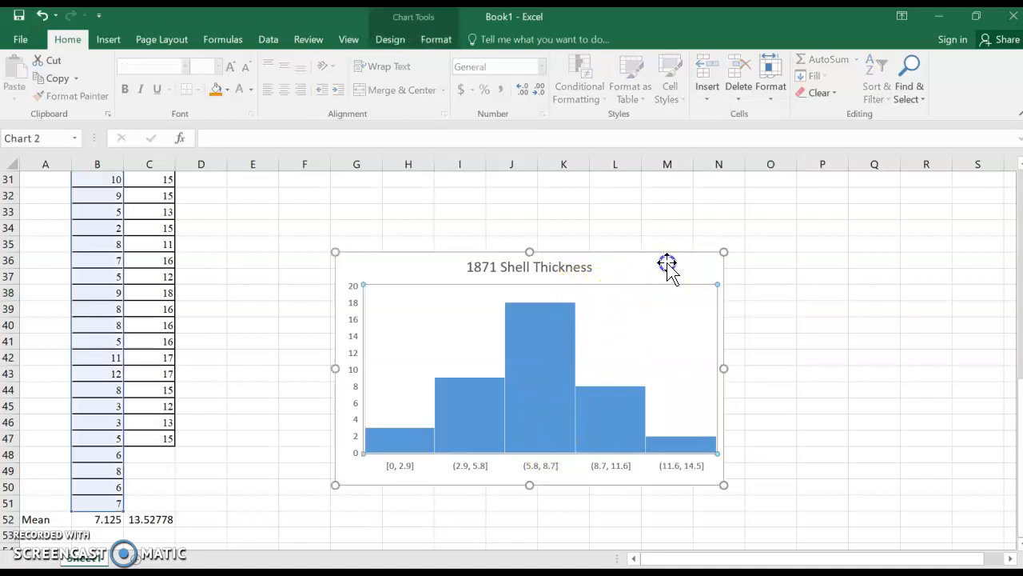
click(742, 262)
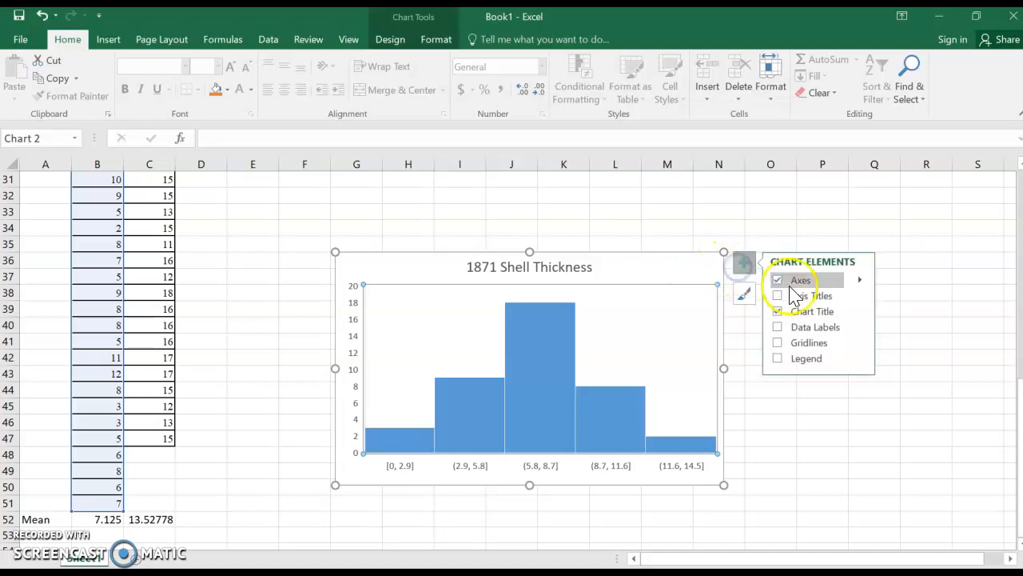
click(780, 295)
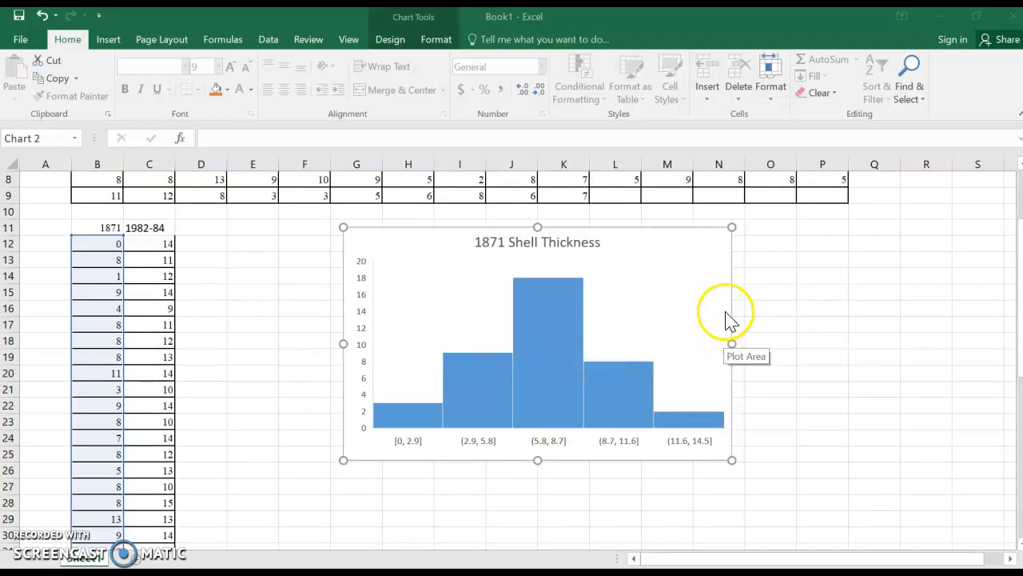
click(725, 312)
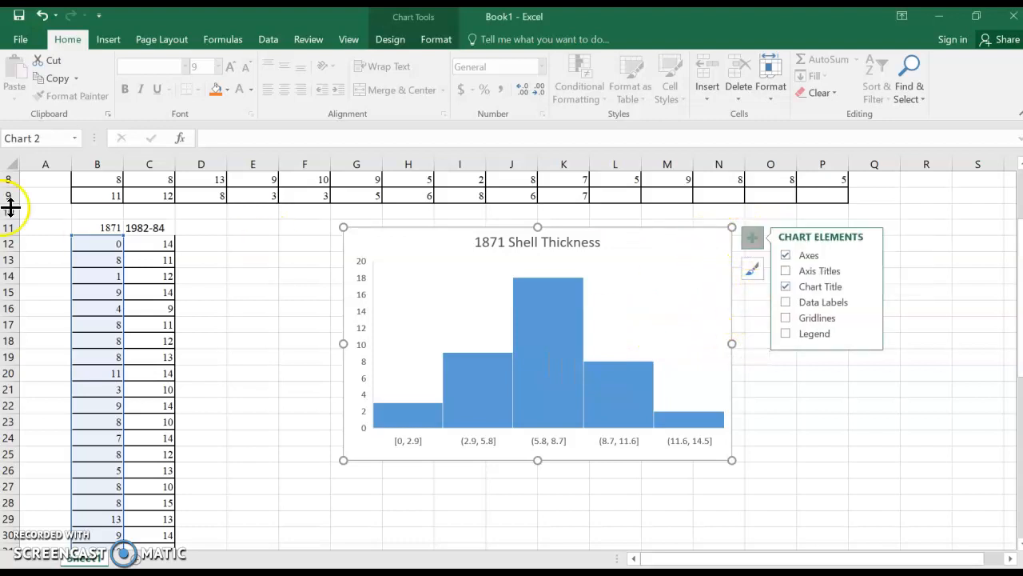
click(433, 279)
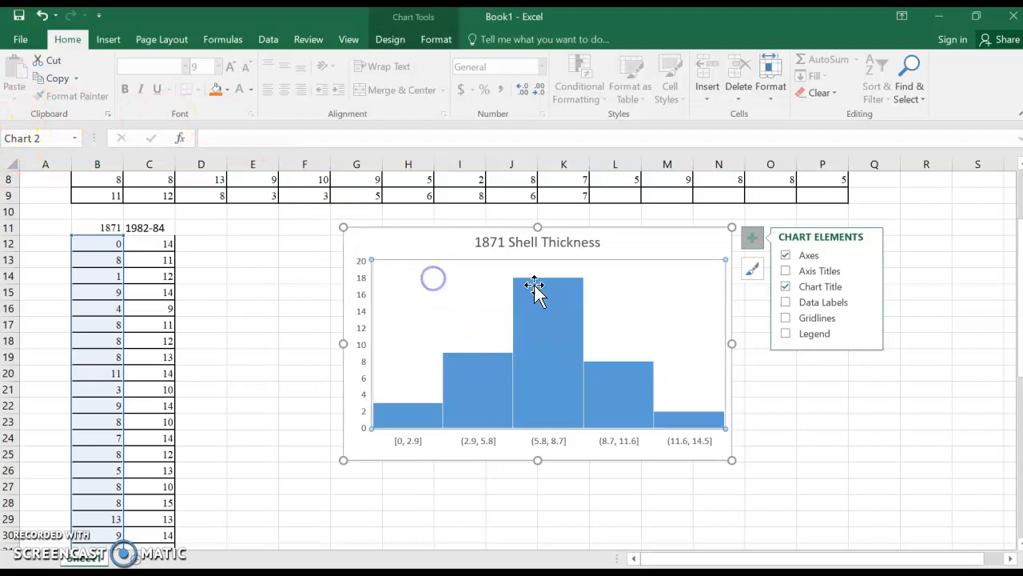
click(650, 249)
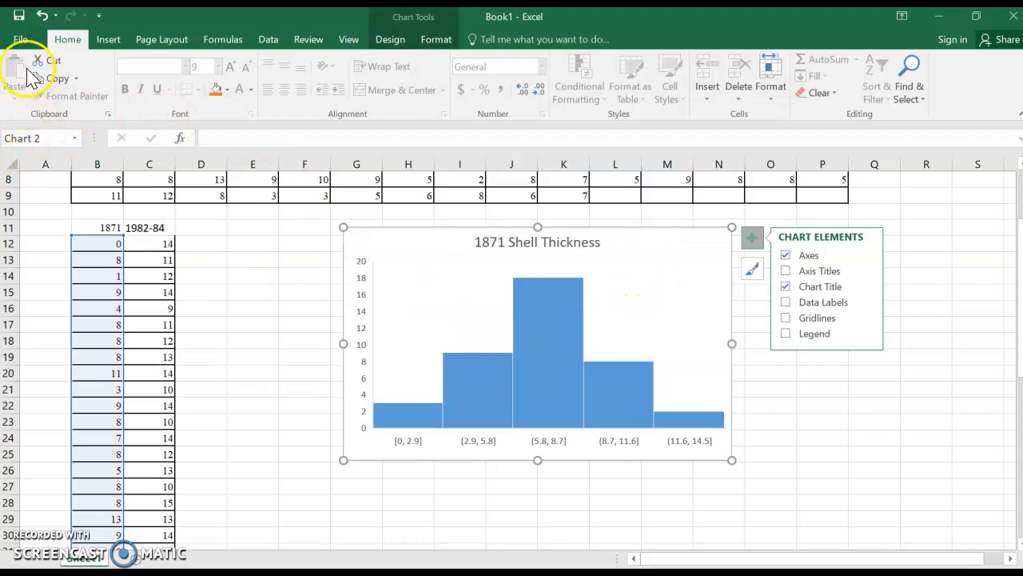
click(420, 42)
click(408, 43)
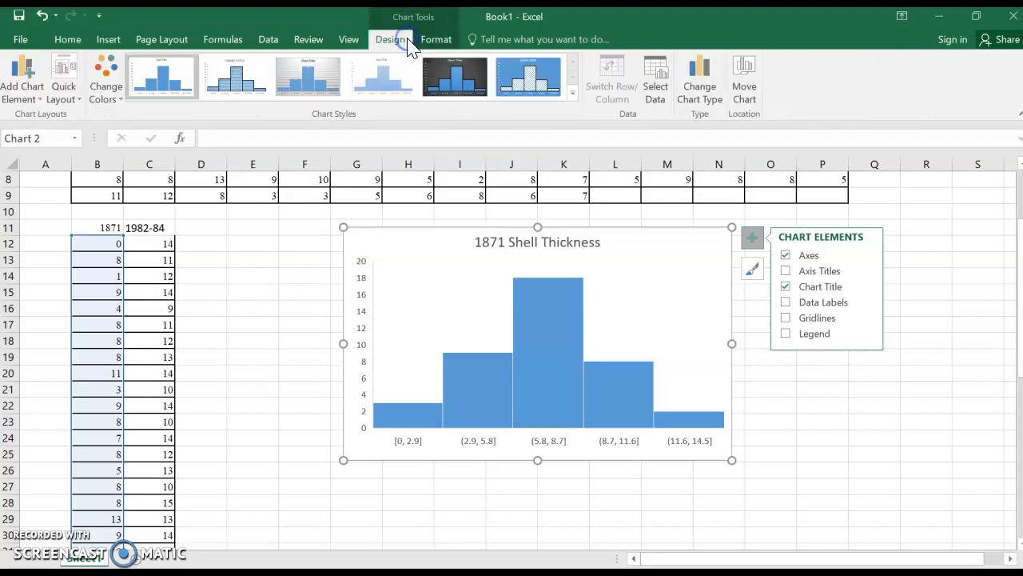
click(12, 78)
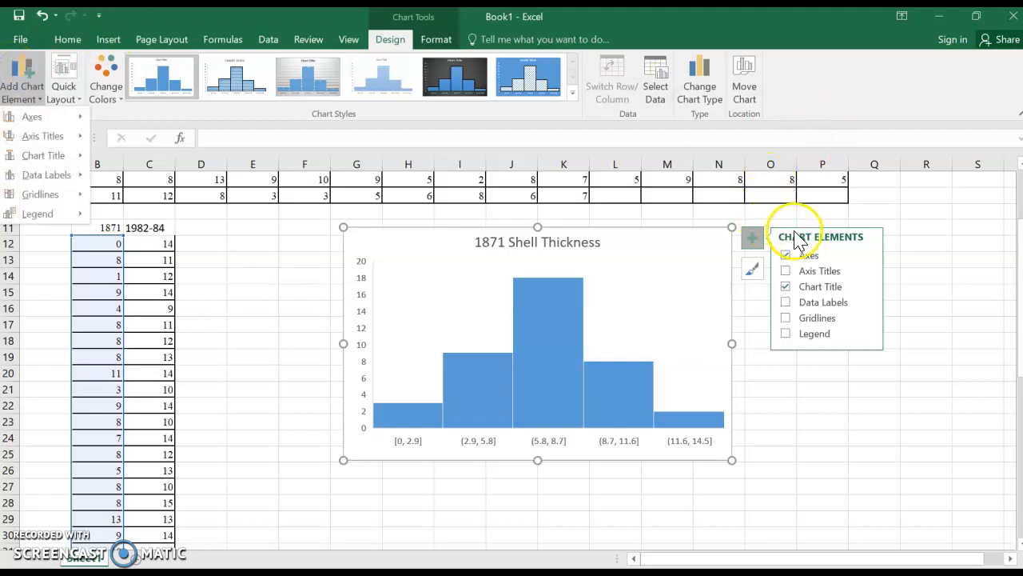
click(785, 271)
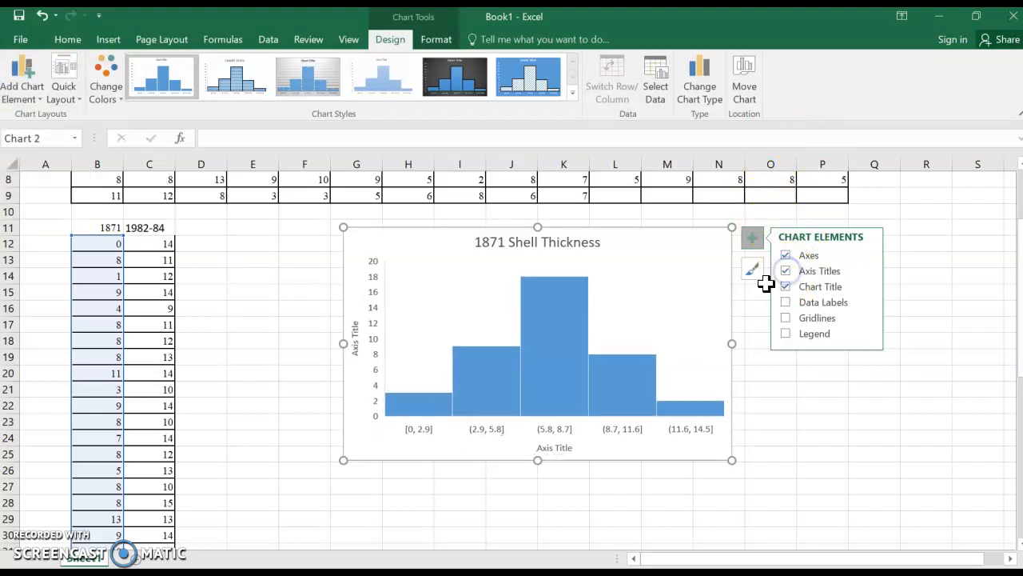
Set the histogram's vertical axis title to "# of Individuals in Range".
click(356, 346)
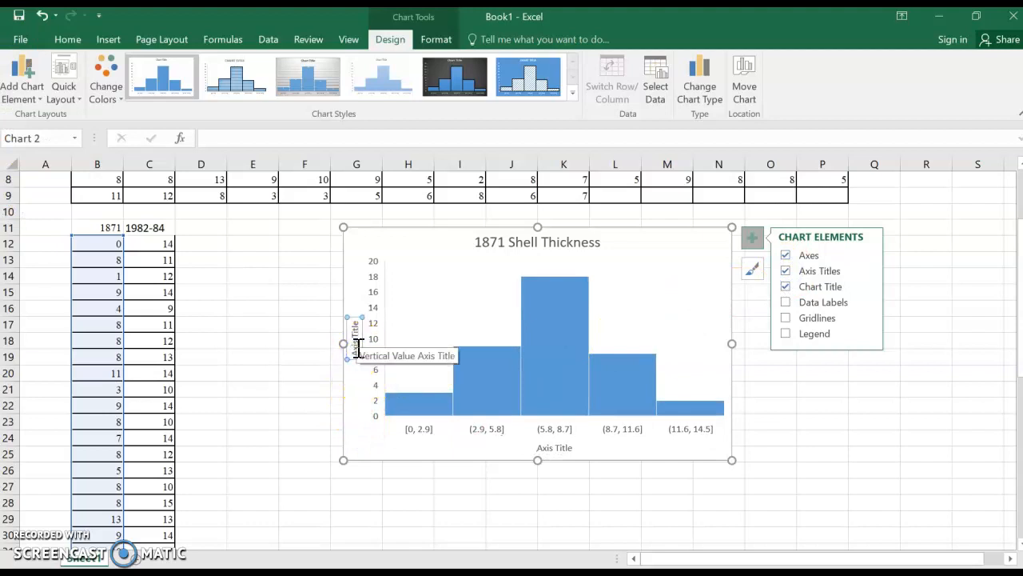
text(F)
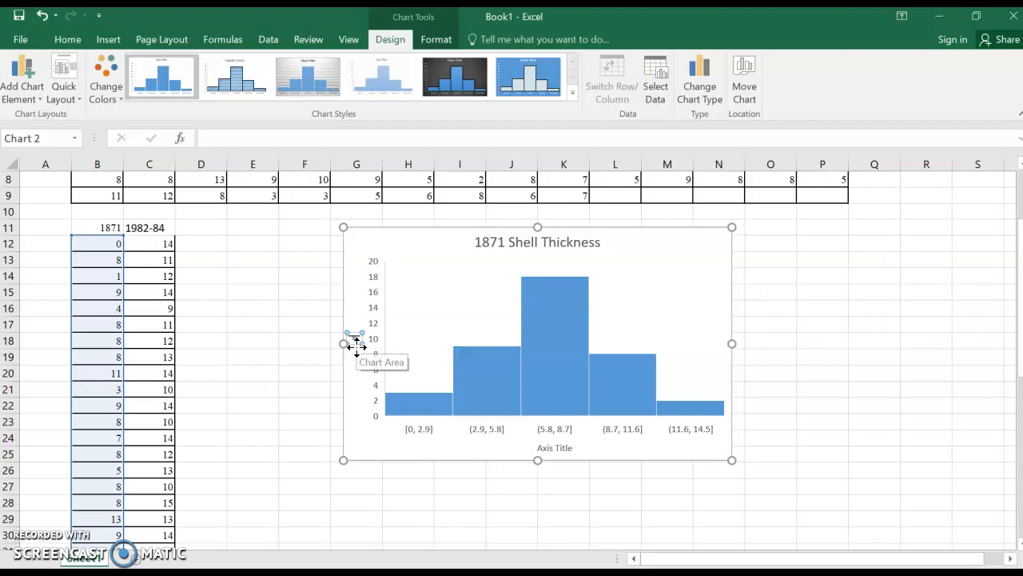
text( of I)
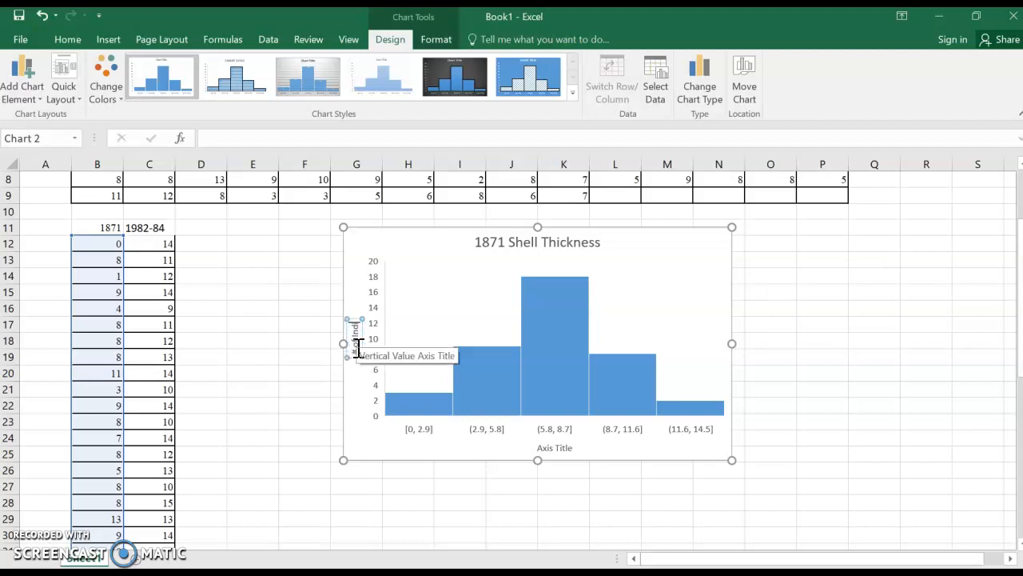
text(ndividuals in Range)
Set the histogram's horizontal axis title to "Shell Thickness in mm".
click(549, 446)
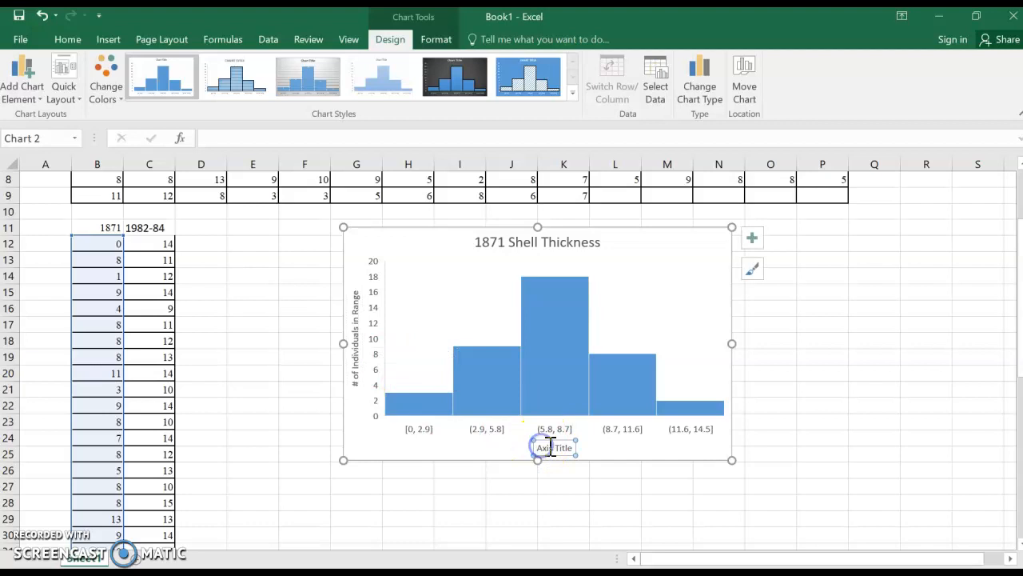
click(568, 446)
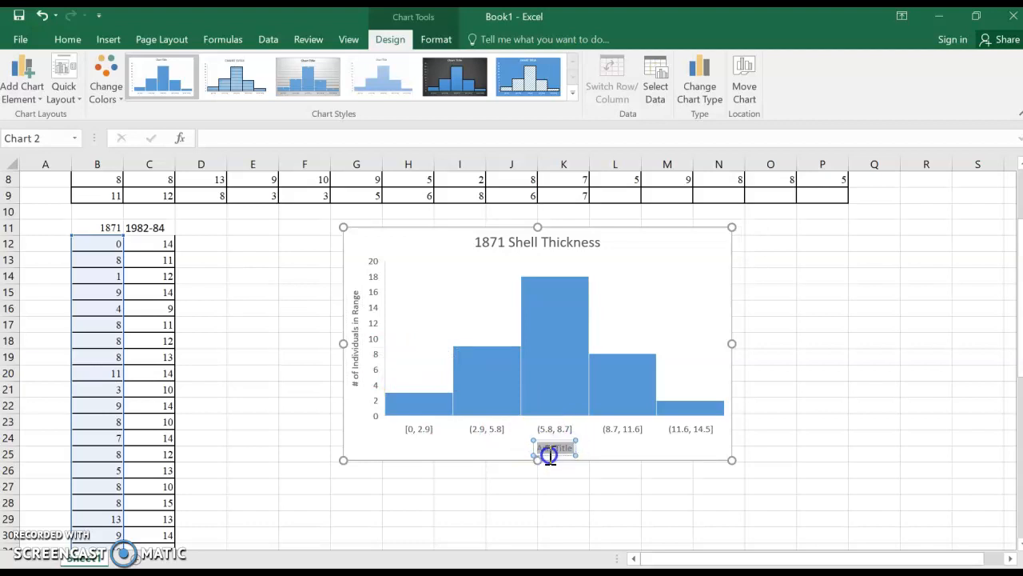
text(SHell)
key(BackSpace)
key(BackSpace)
key(BackSpace)
key(BackSpace)
text(hell Thickness)
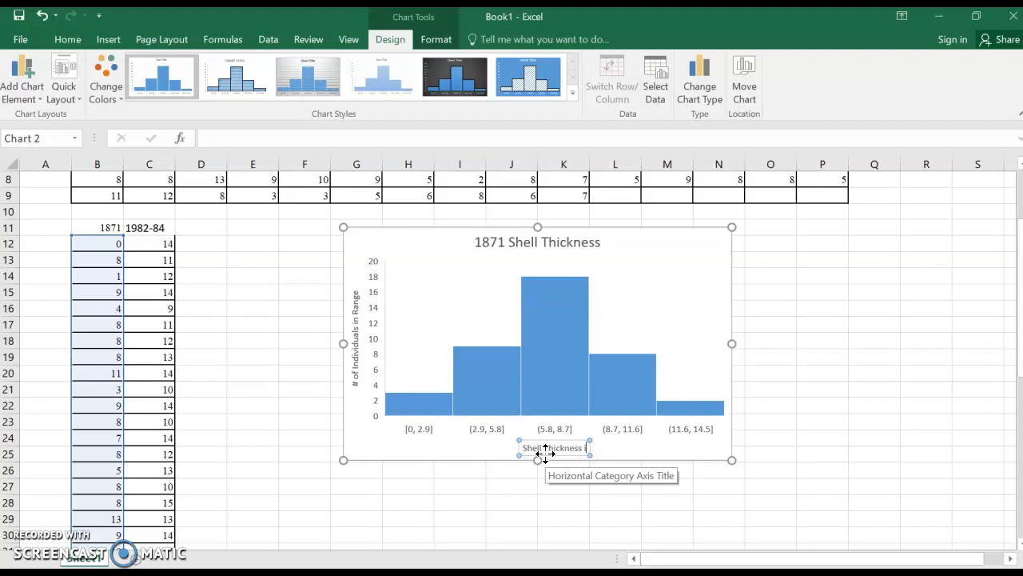
text(n mm)
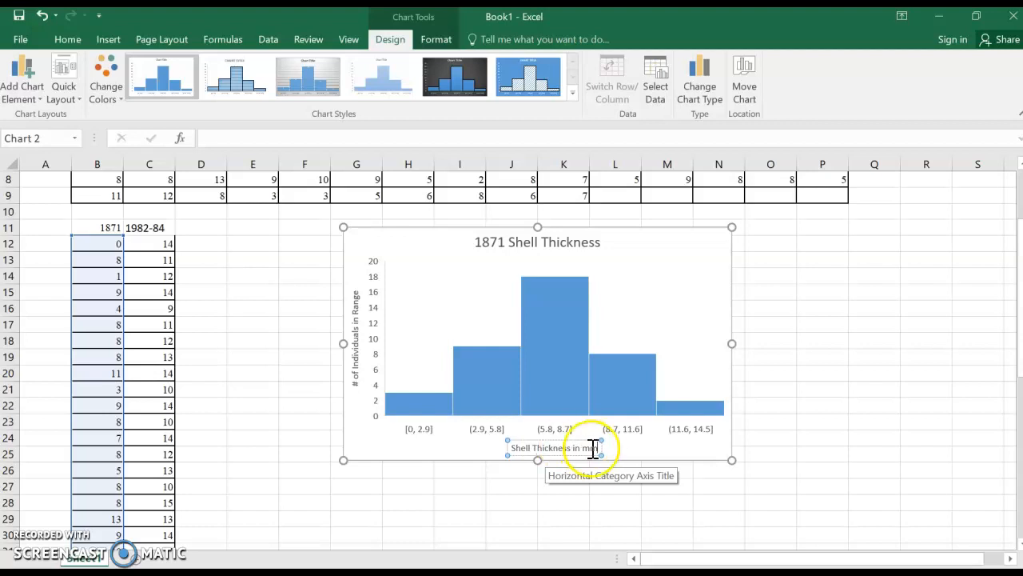
click(611, 453)
click(595, 452)
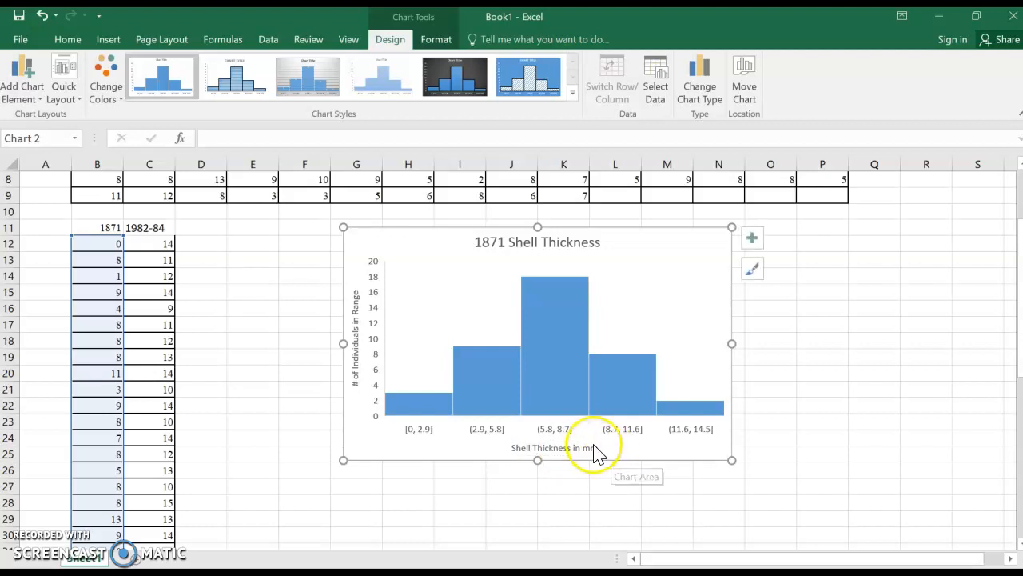
Open the bin options for the 1871 Shell Thickness histogram's horizontal category axis.
click(521, 258)
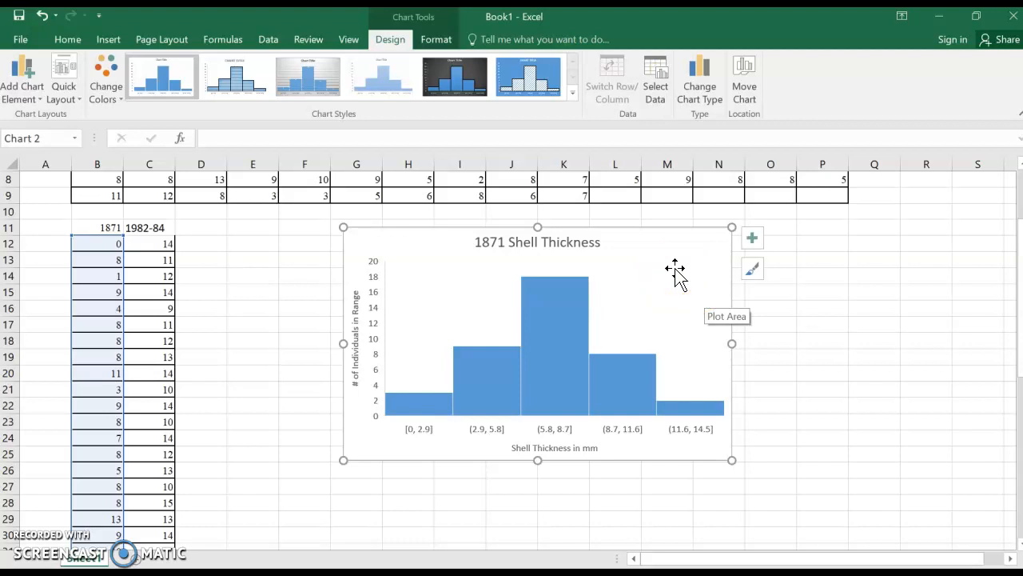
right_click(674, 269)
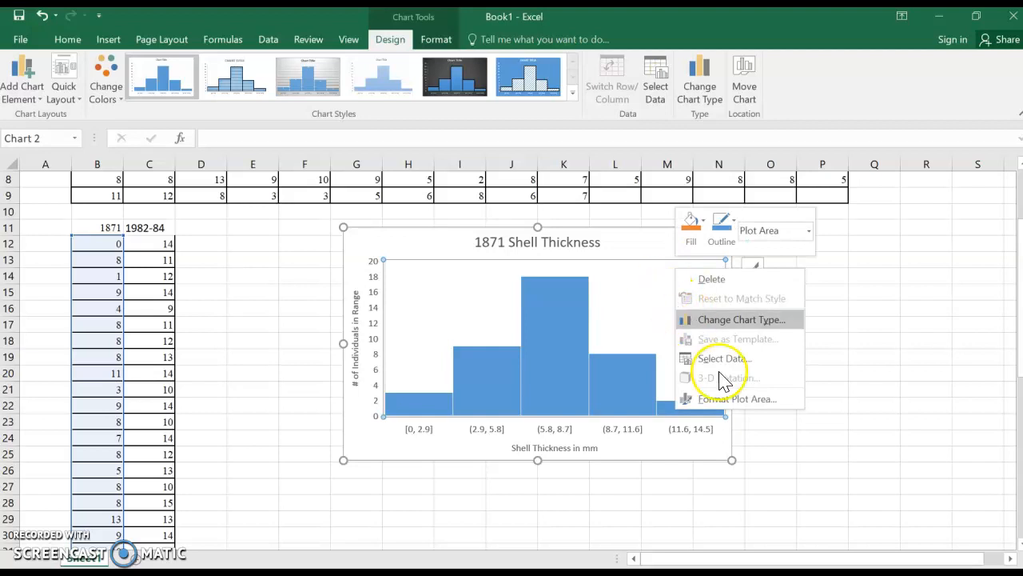
click(737, 399)
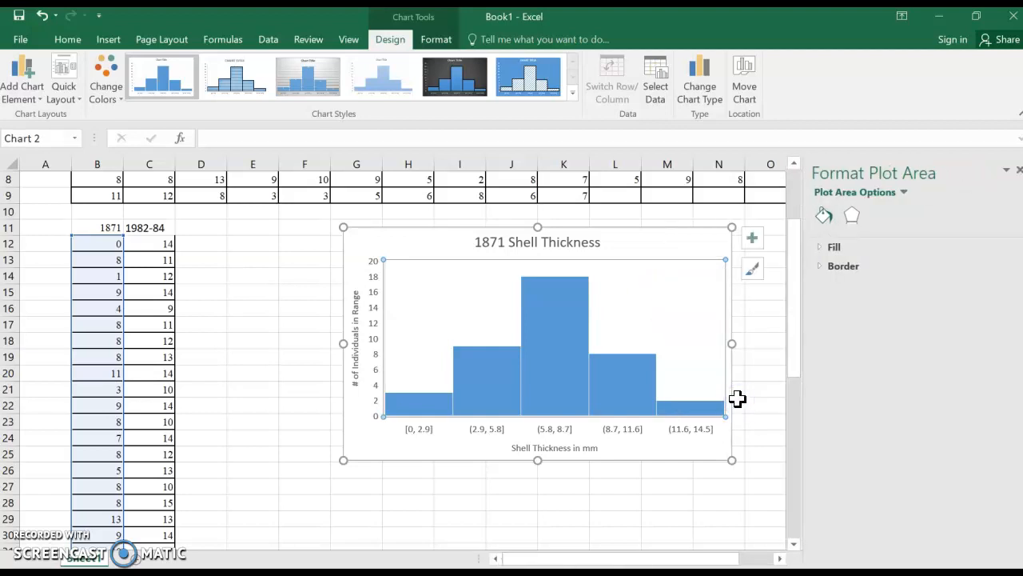
click(905, 193)
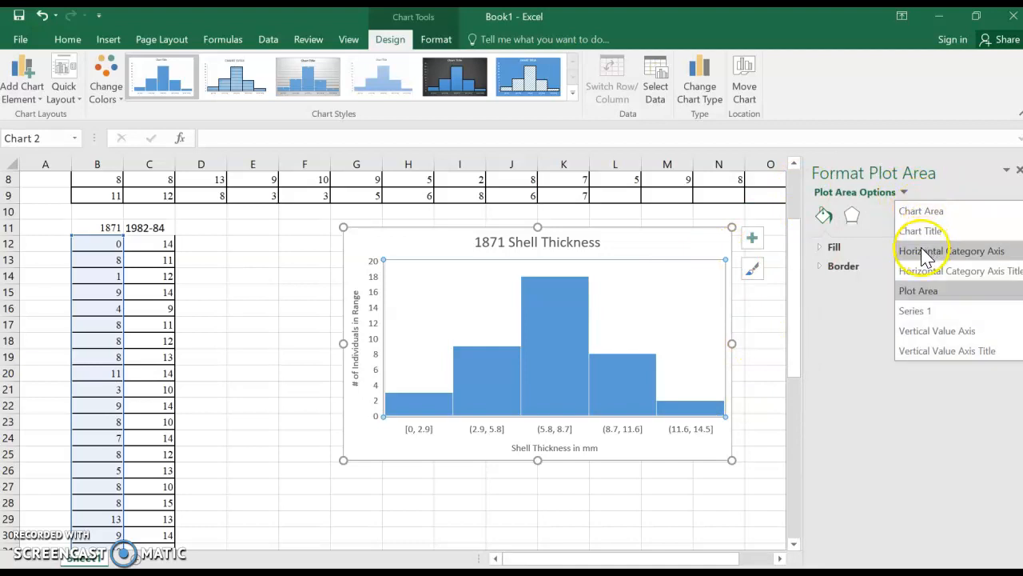
click(926, 252)
click(879, 214)
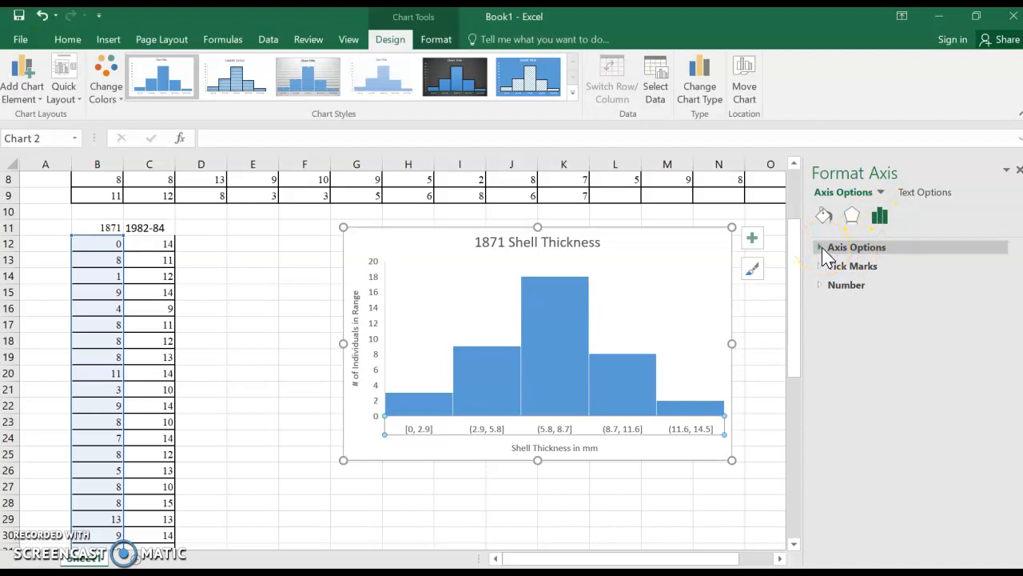
click(827, 250)
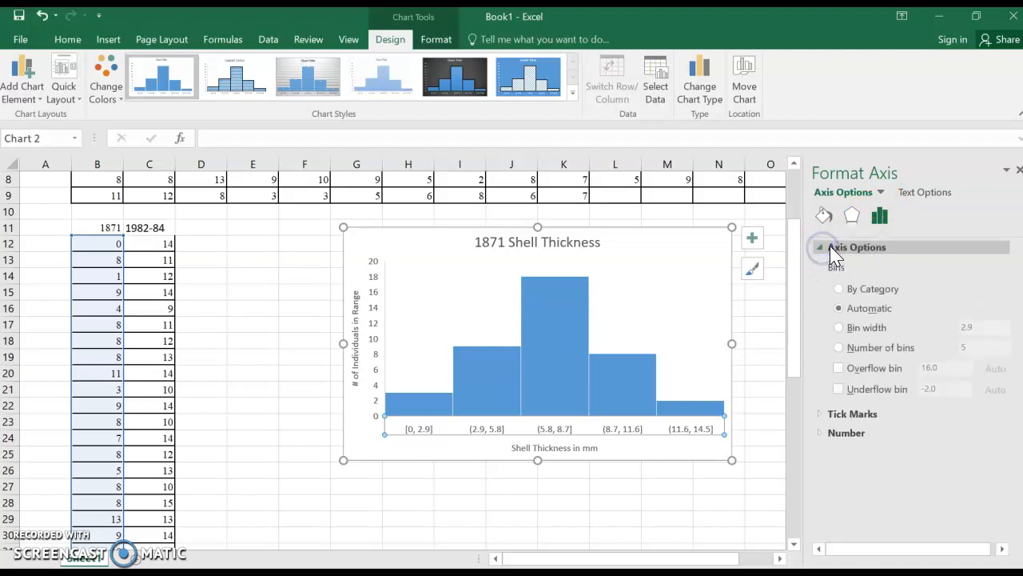
Switch the 1871 histogram's bins from automatic to a fixed bin width of 3.
click(839, 324)
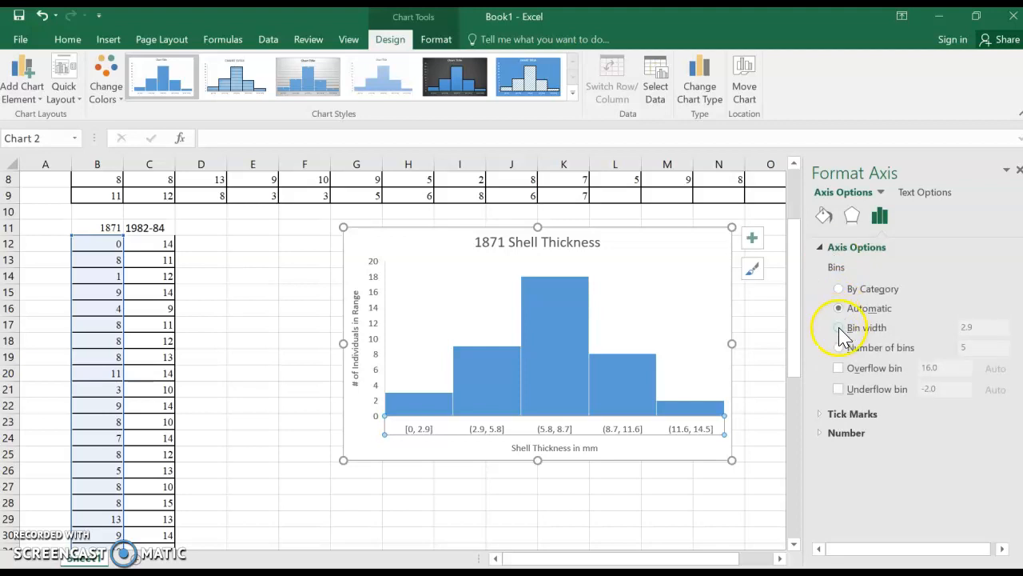
click(839, 328)
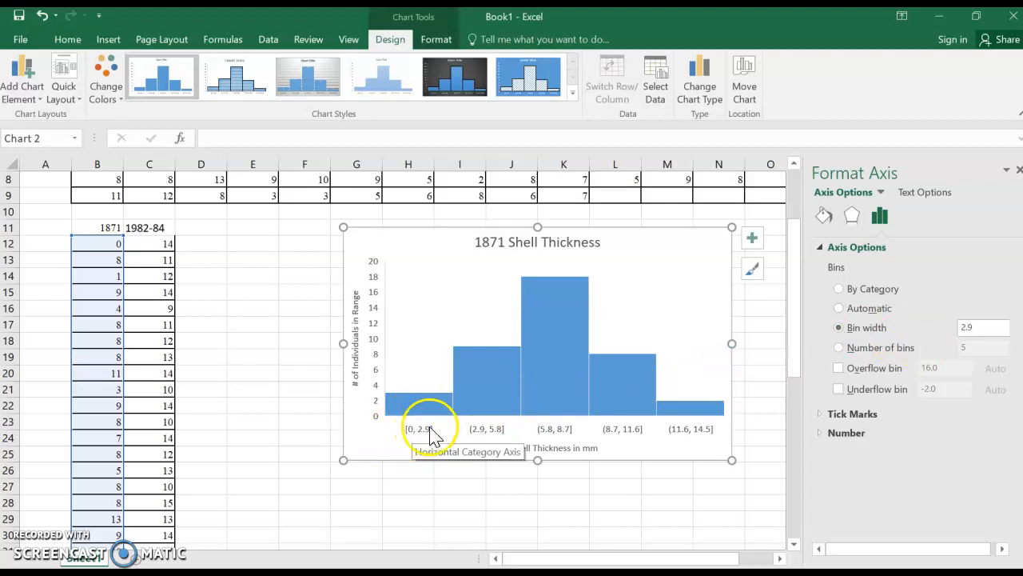
drag(983, 328, 959, 328)
right_click(962, 328)
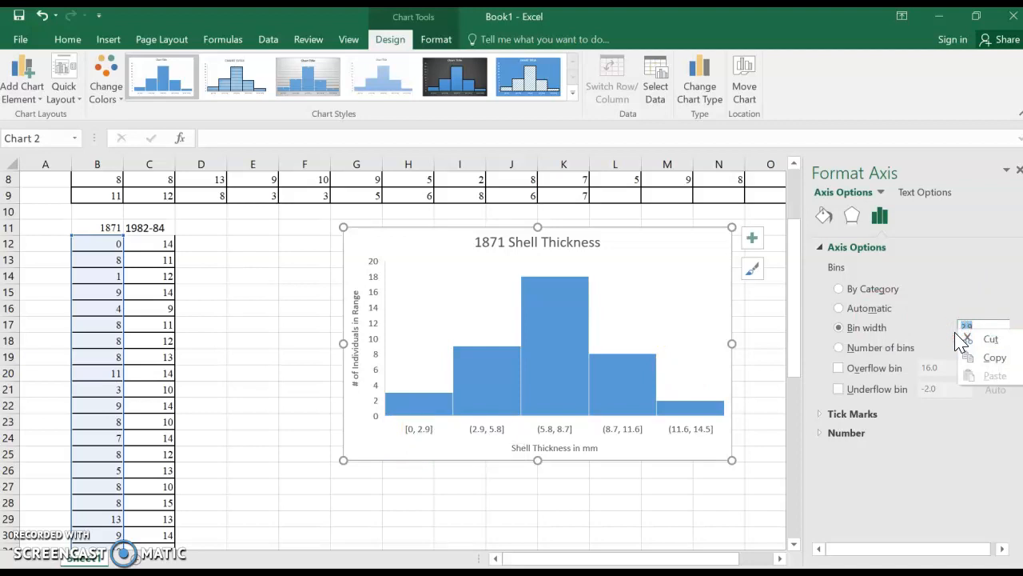
click(967, 339)
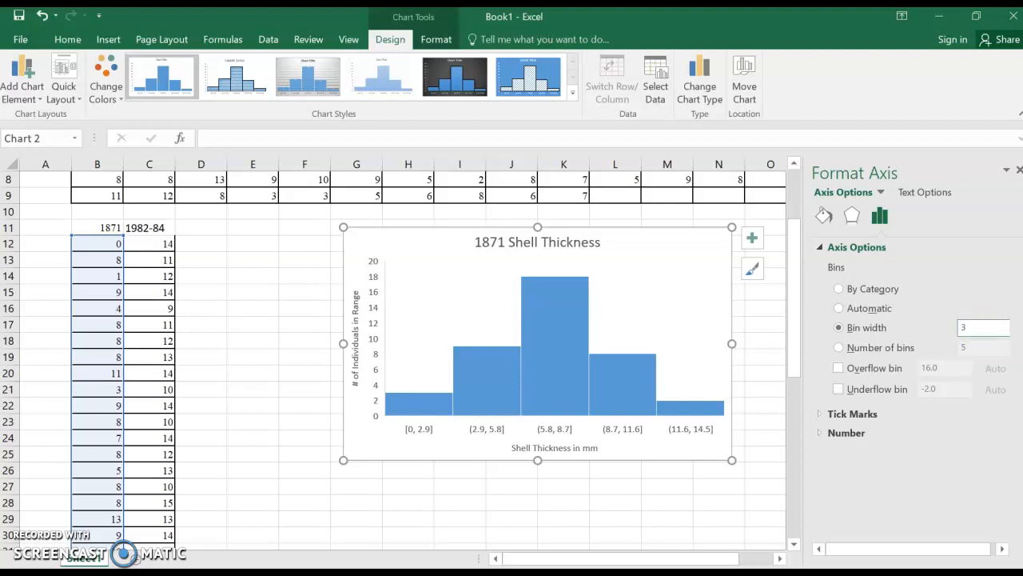
text(3)
key(Return)
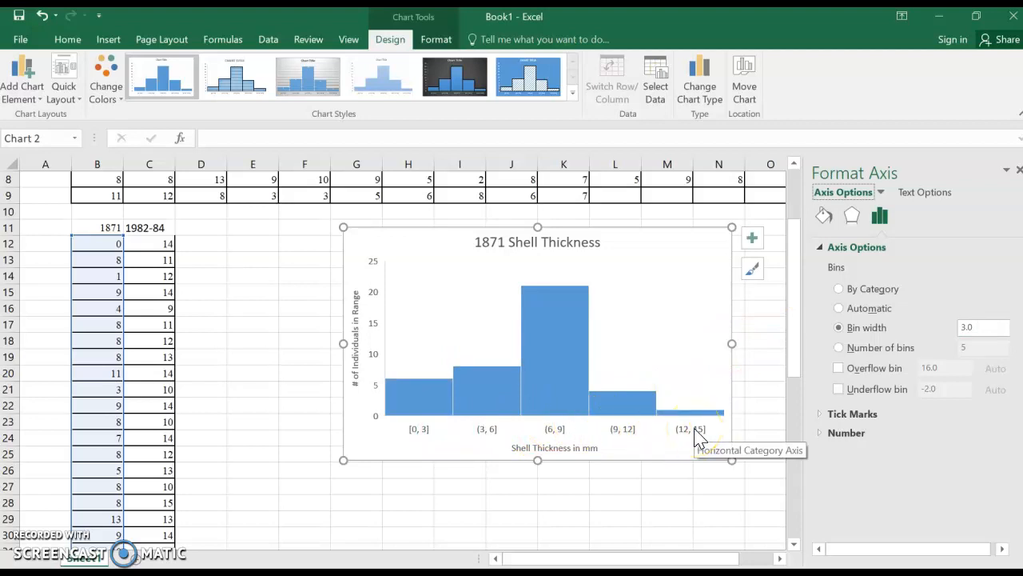
click(707, 384)
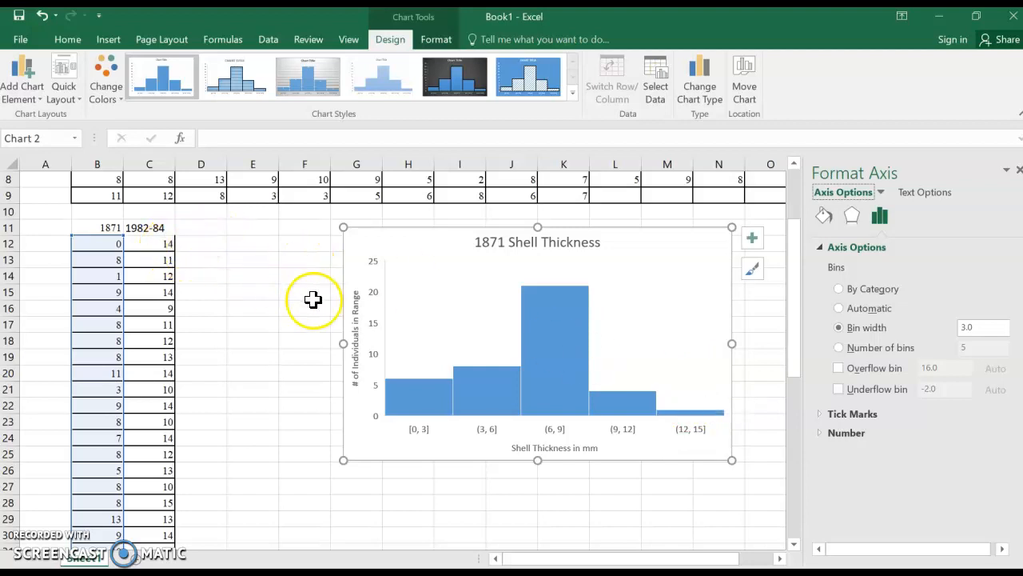
Insert a histogram of the 1982-84 shell-thickness values in C12:C47.
click(155, 243)
drag(154, 254, 151, 500)
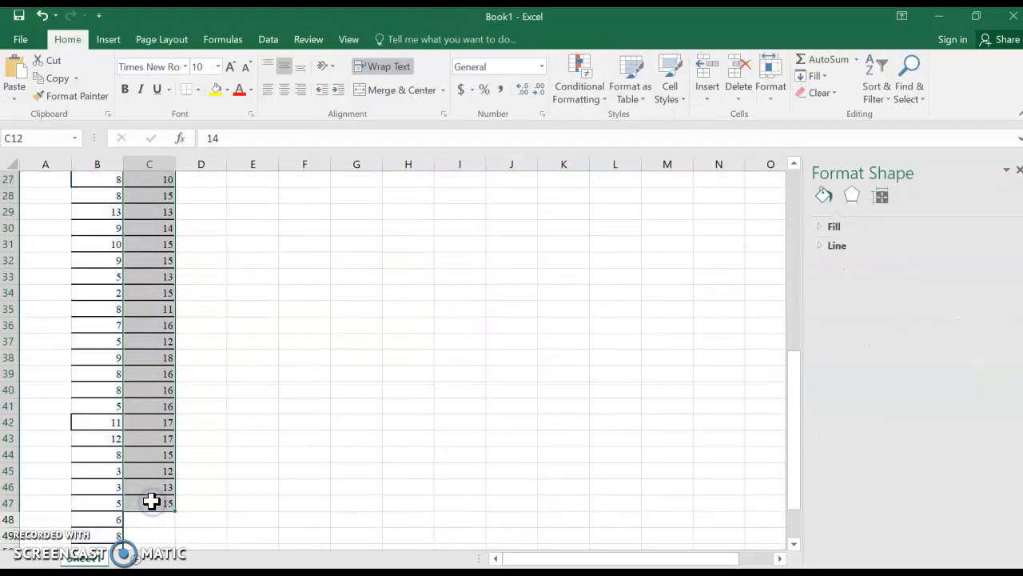
scroll(366, 270, up, 8)
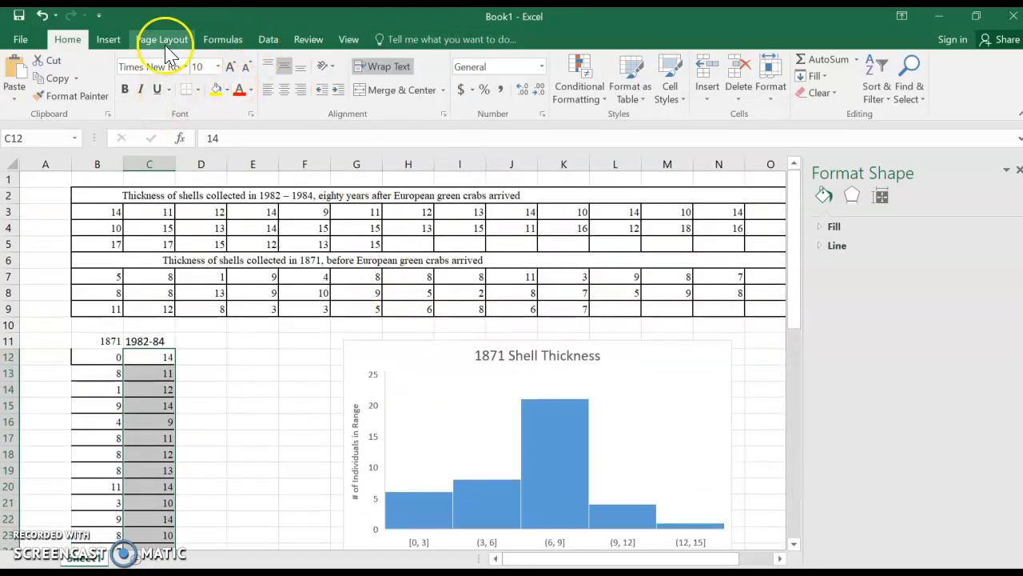
click(108, 39)
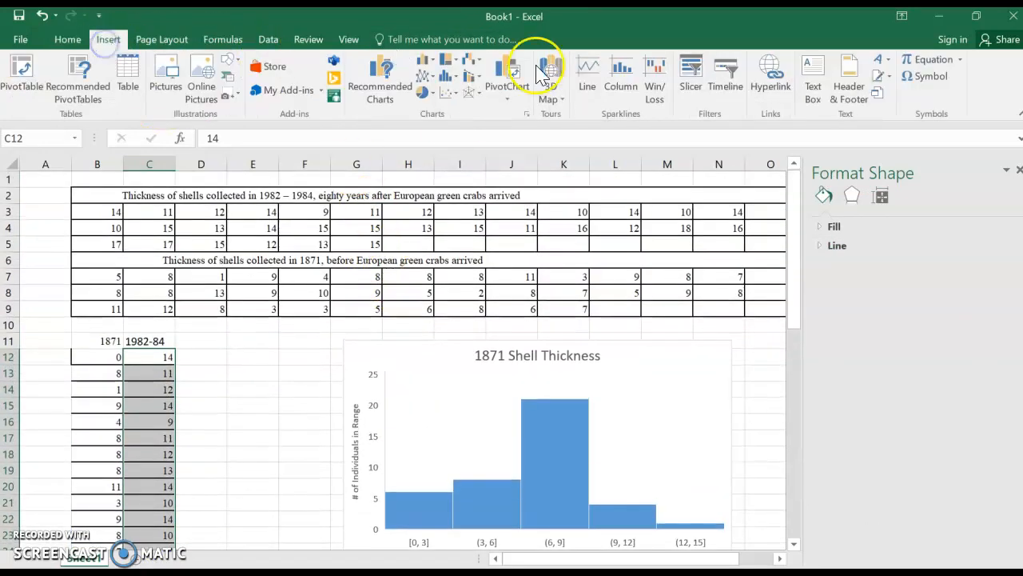
click(448, 80)
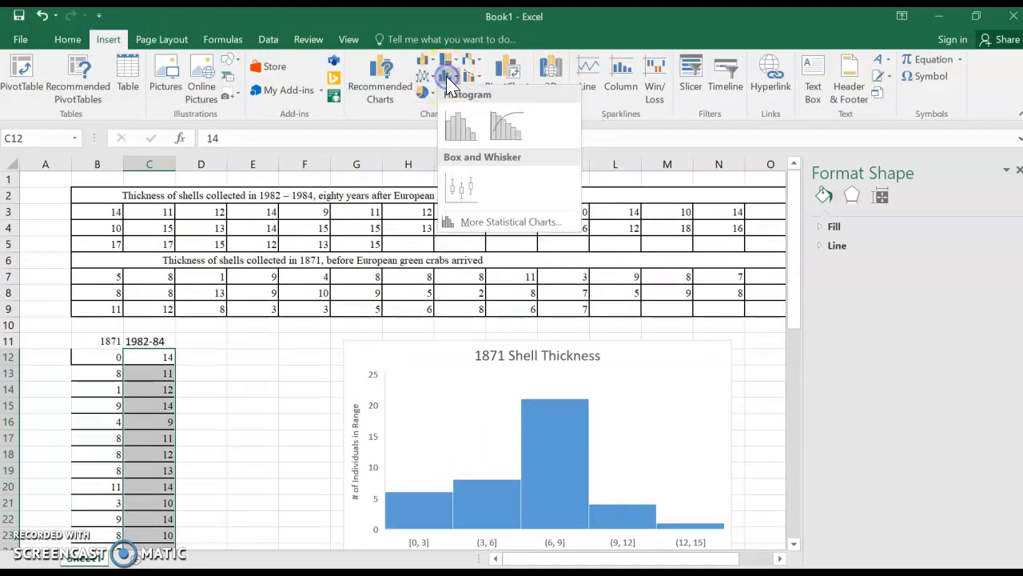
click(469, 133)
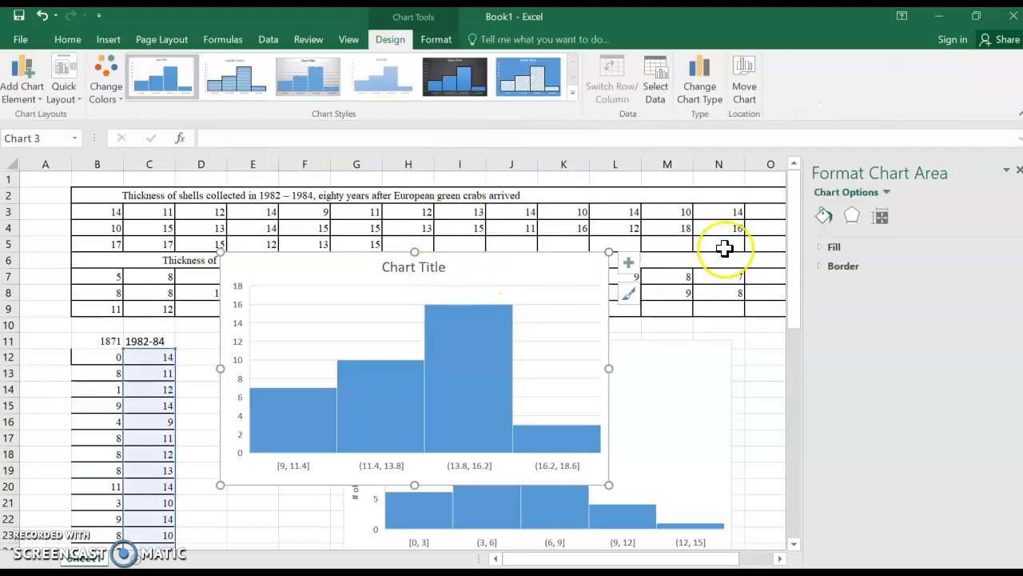
scroll(726, 247, down, 2)
click(533, 224)
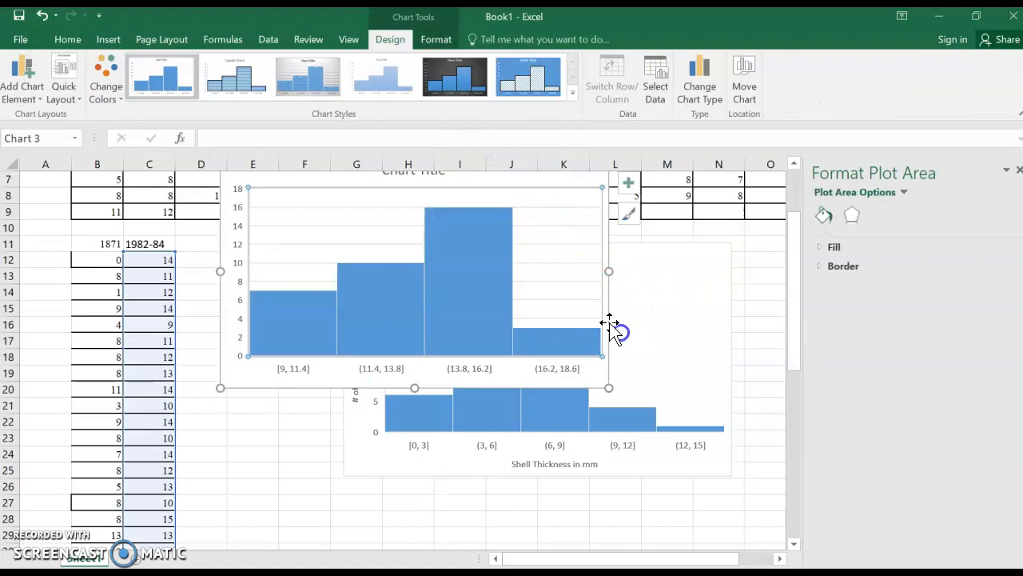
scroll(594, 256, up, 2)
drag(504, 267, 616, 552)
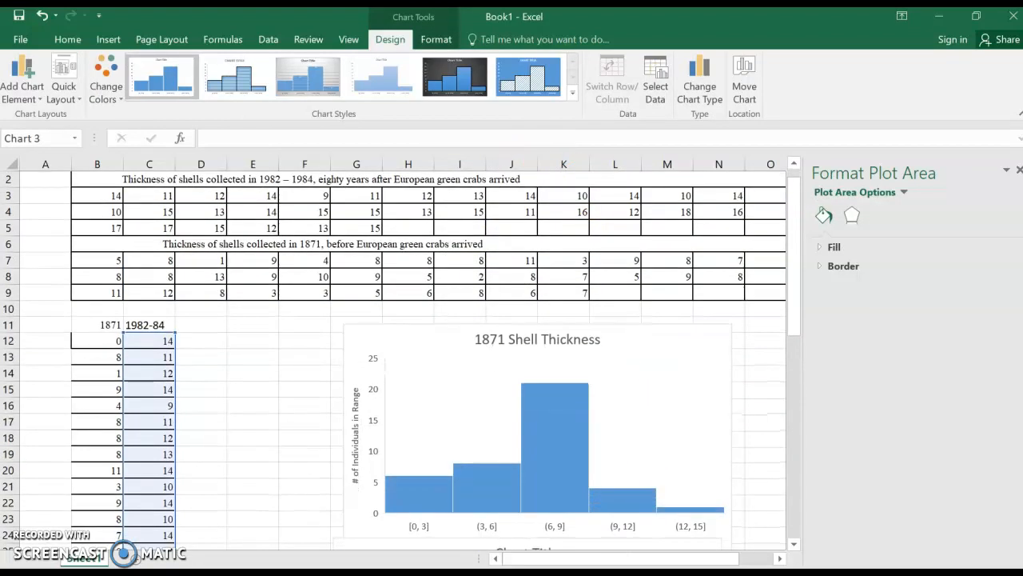
scroll(736, 345, down, 2)
key(ctrl+z)
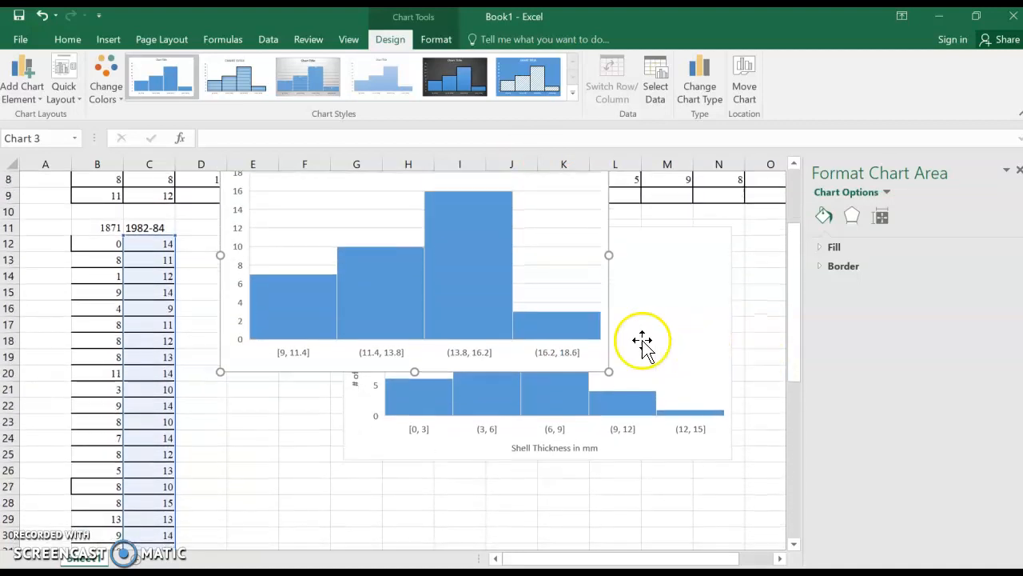
Move the new 1982-84 histogram directly below the 1871 Shell Thickness histogram.
scroll(539, 269, up, 2)
mouse_move(532, 268)
mouse_down()
mouse_move(640, 493)
mouse_move(641, 558)
mouse_move(650, 476)
mouse_up()
scroll(744, 315, down, 2)
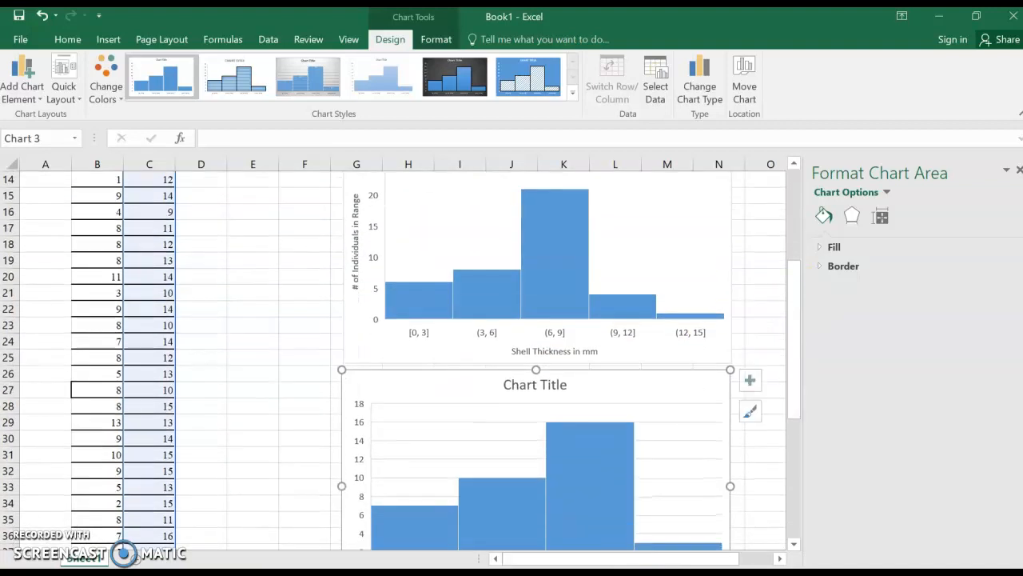
scroll(792, 240, down, 2)
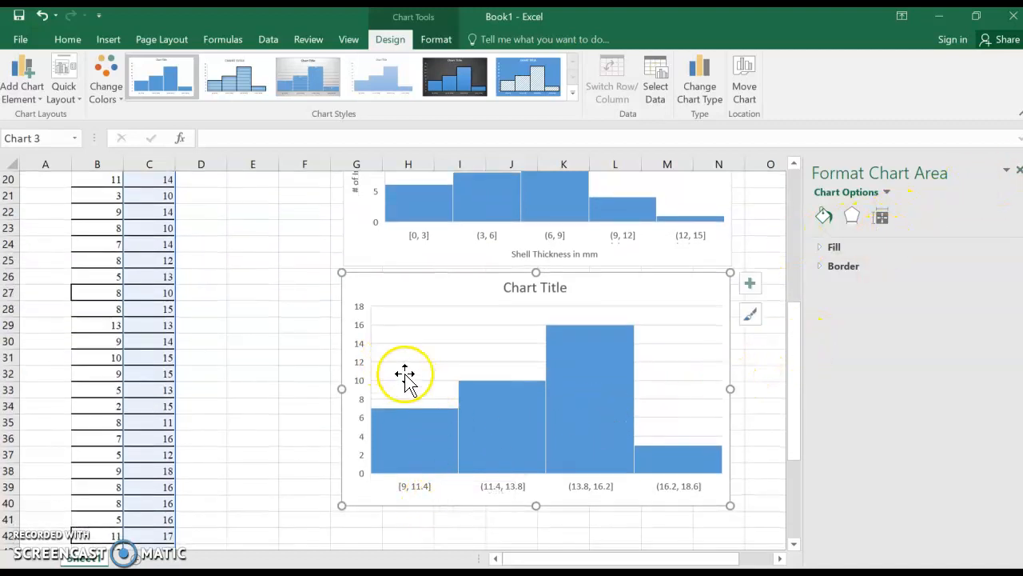
Remove the gridlines from the 1982-84 histogram and turn on its axis titles.
click(746, 282)
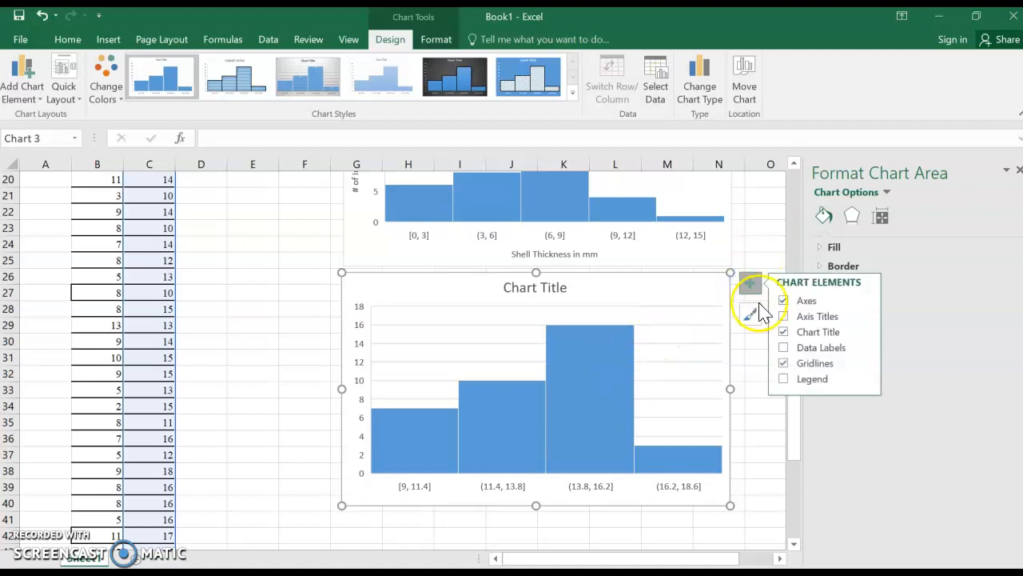
click(780, 363)
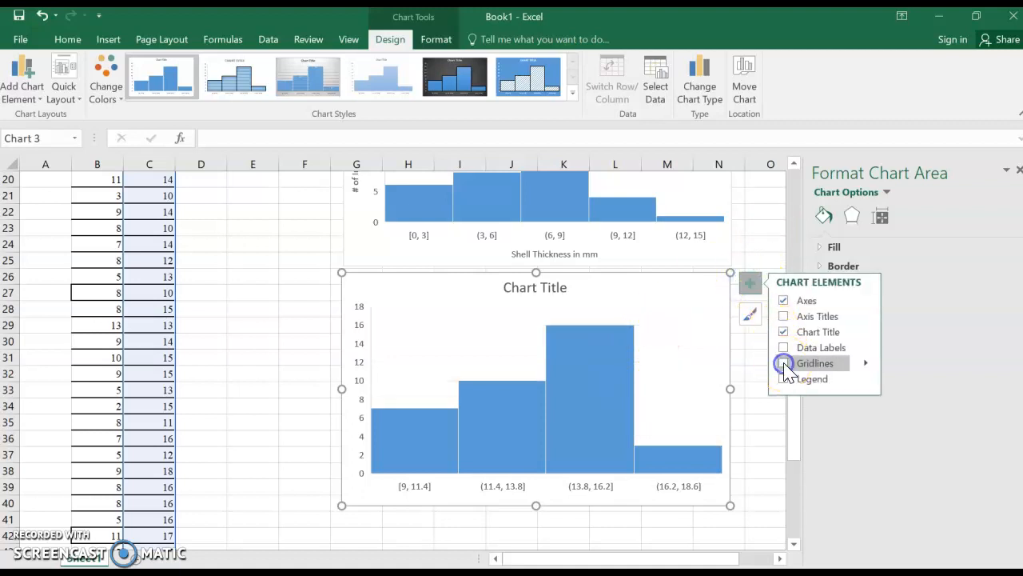
click(750, 283)
click(784, 316)
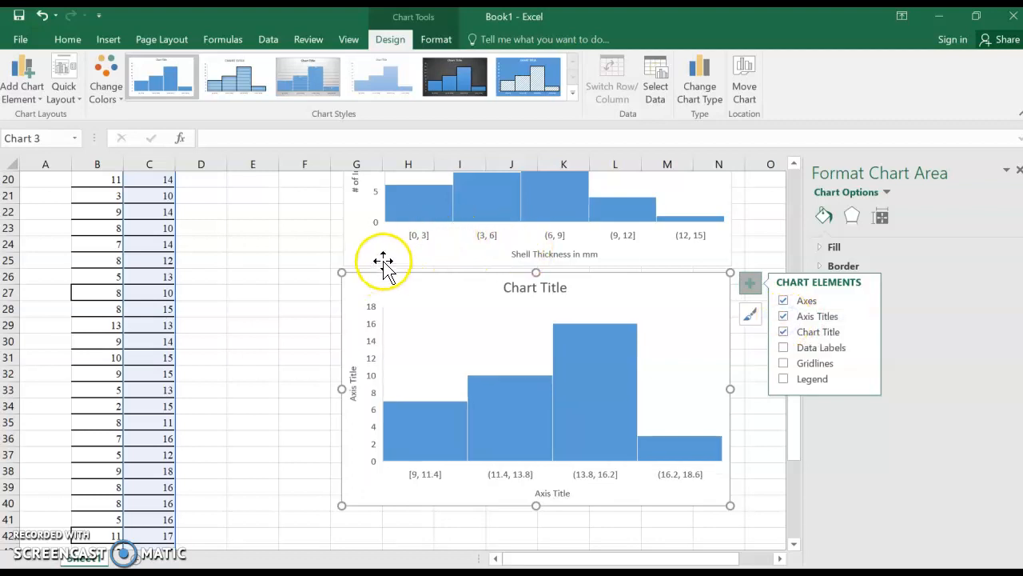
Try to copy the "Shell Thickness in mm" axis title from the 1871 histogram into the 1982-84 histogram's horizontal axis title.
scroll(377, 229, up, 1)
click(355, 226)
click(355, 224)
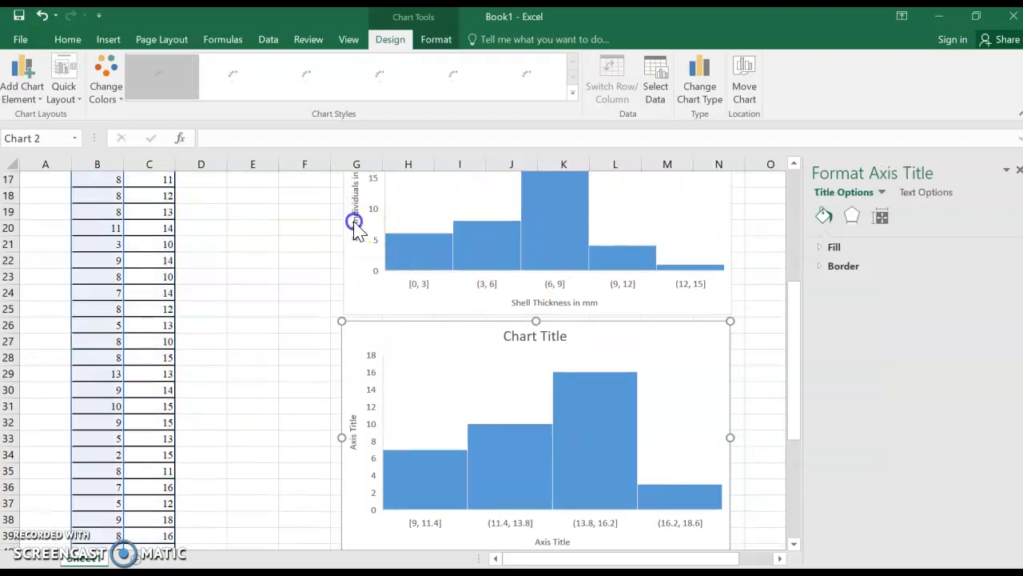
click(357, 241)
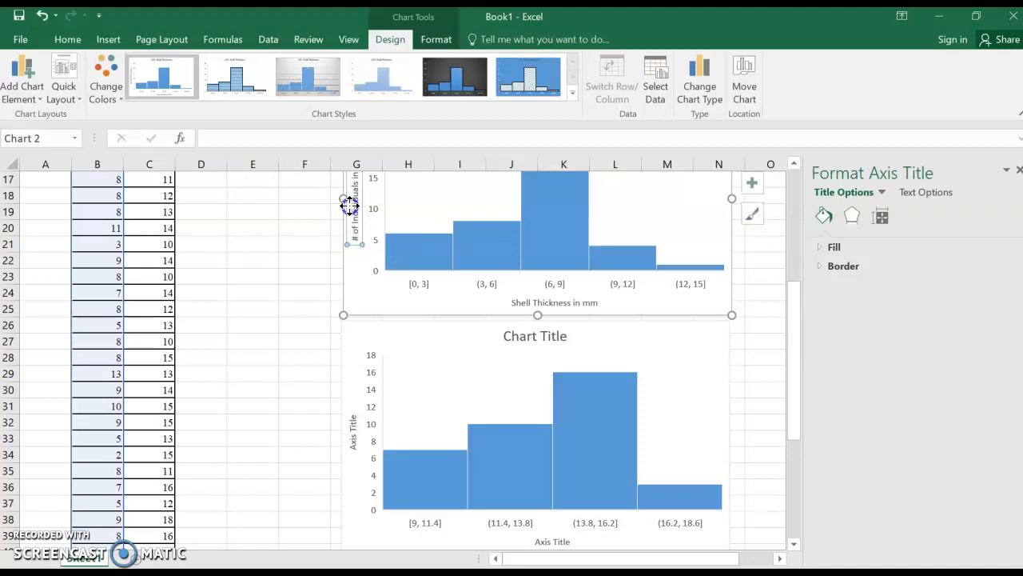
click(546, 305)
click(547, 306)
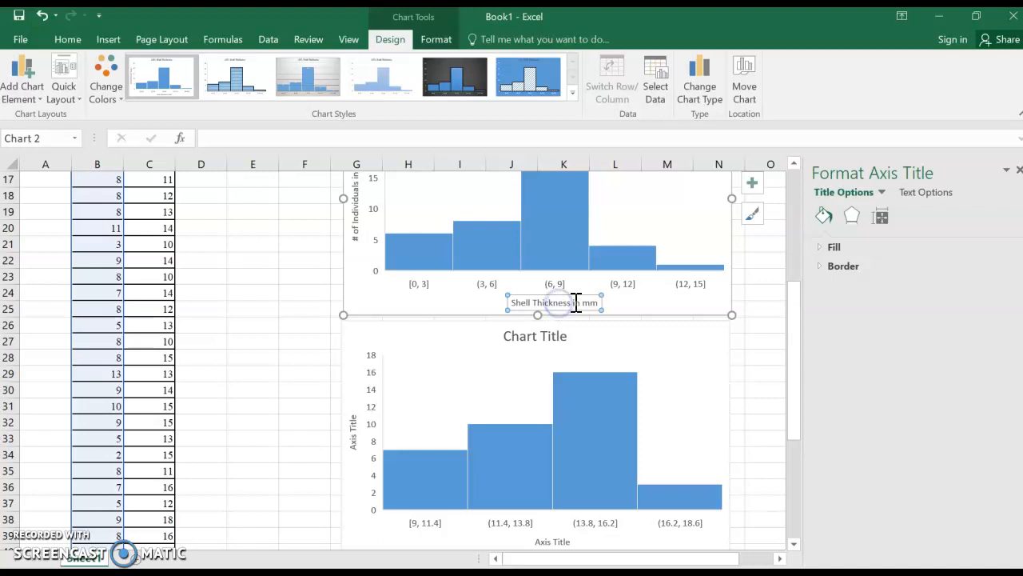
drag(598, 303, 513, 300)
key(ctrl+c)
scroll(454, 480, down, 1)
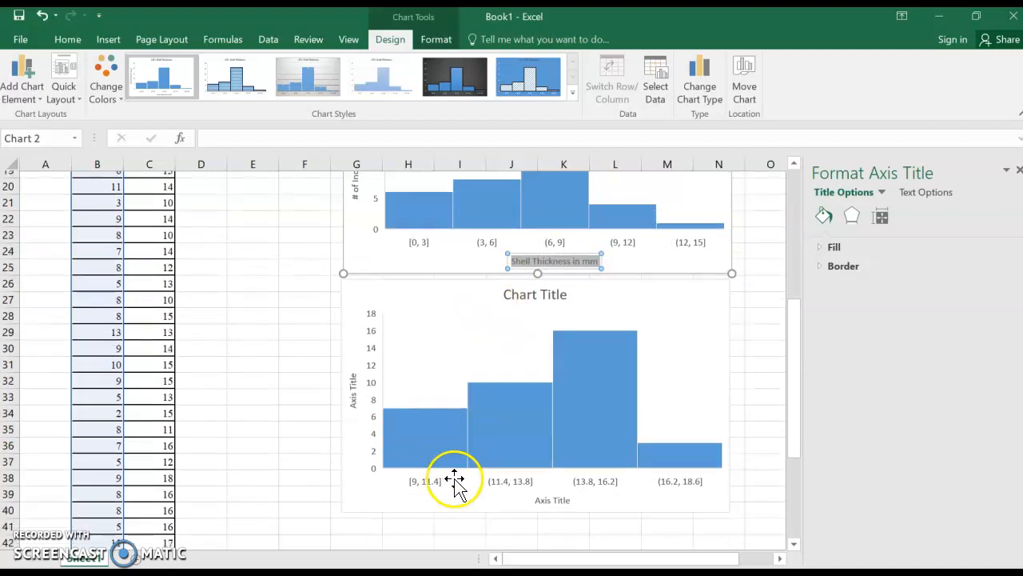
click(558, 492)
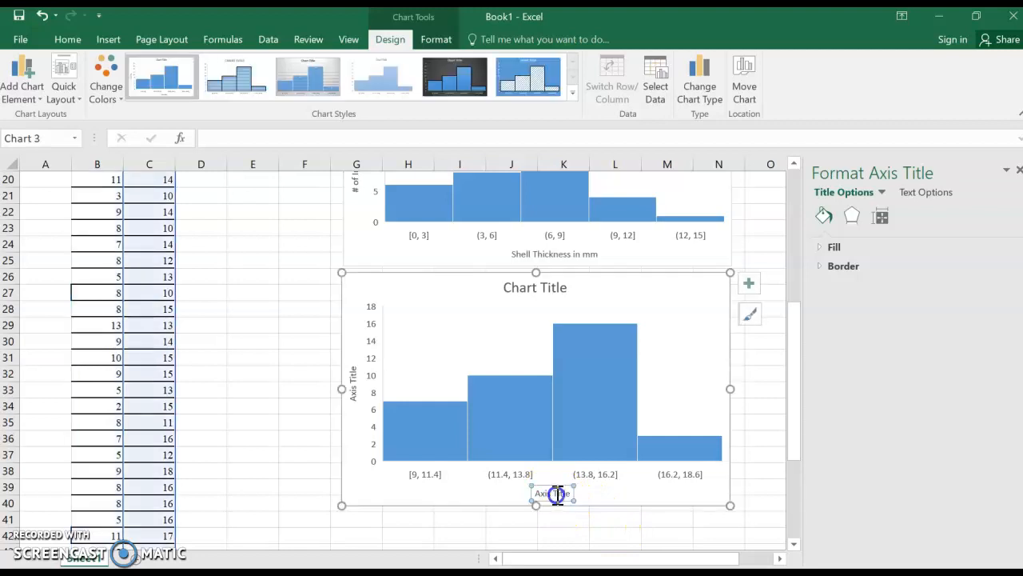
key(ctrl+v)
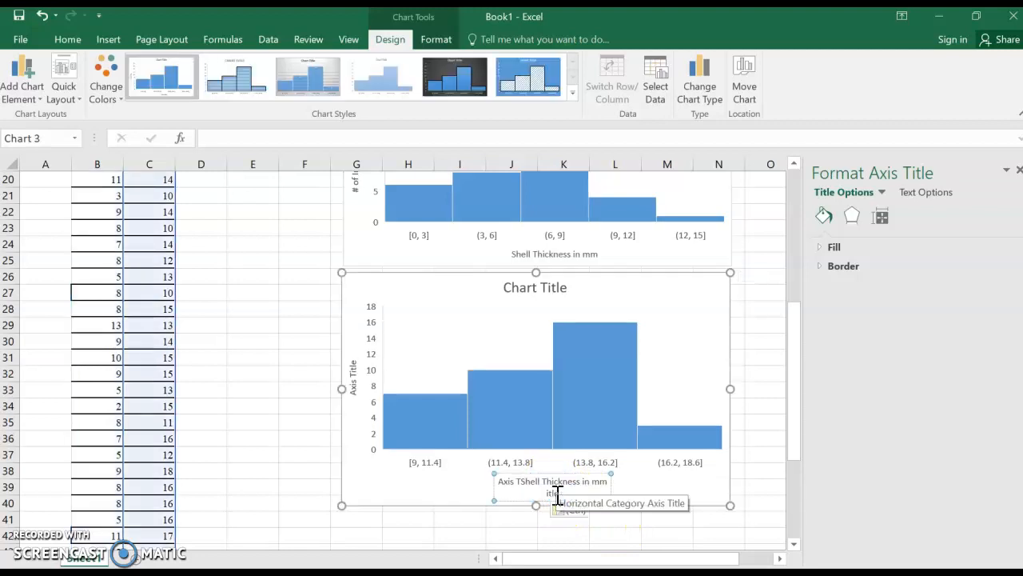
Replace the garbled horizontal axis title of the 1982-84 histogram with "Shell Thickness in mm".
drag(560, 482, 499, 484)
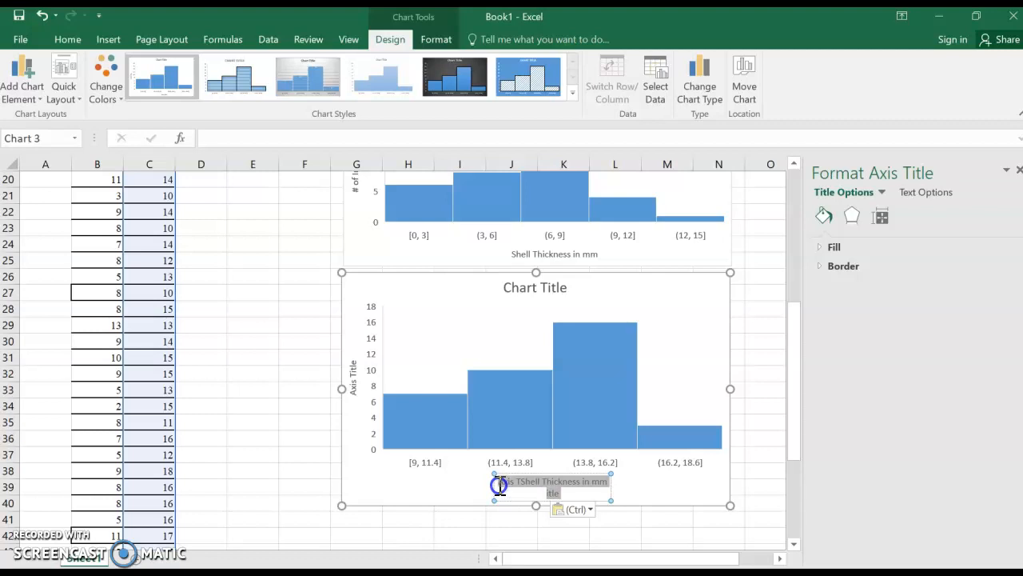
text(S)
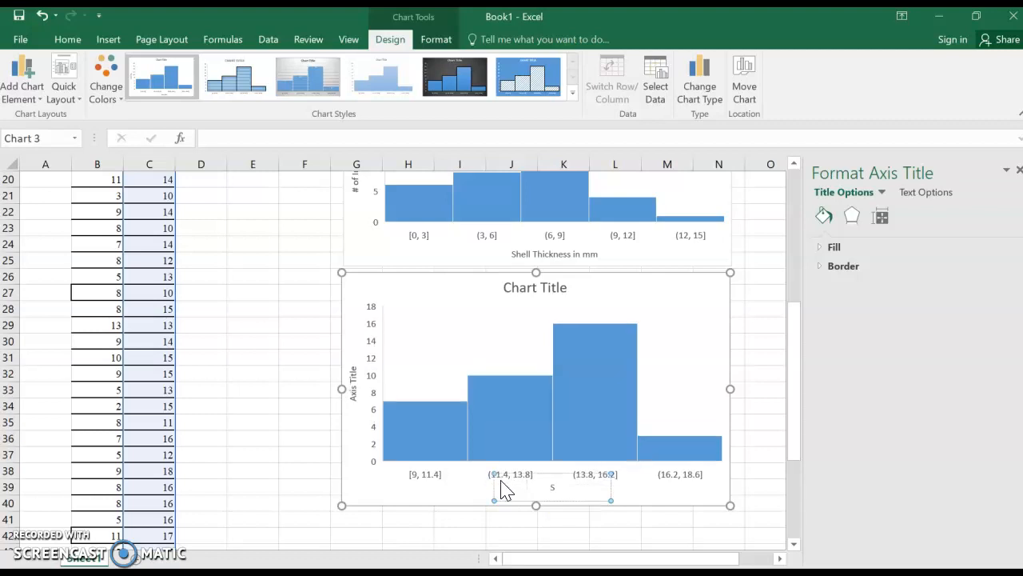
text(hell t)
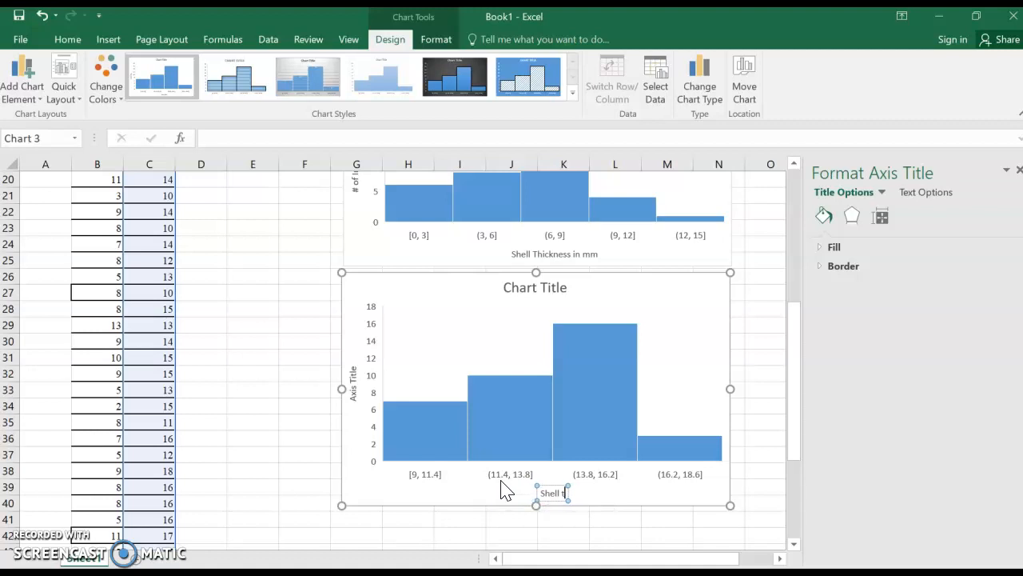
text(h Thickness)
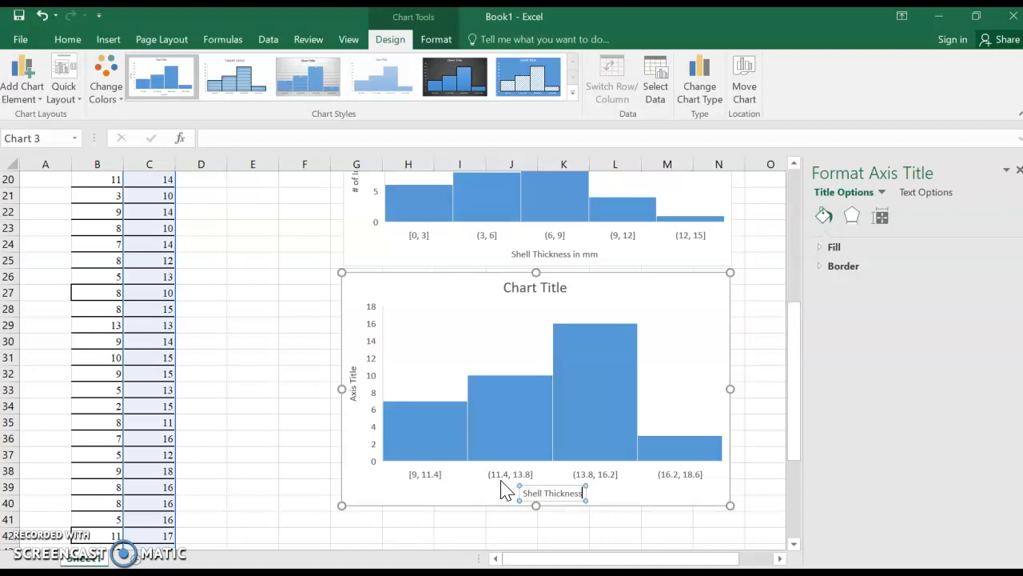
text( in mm)
Set the vertical axis title of the 1982-84 histogram to "# of individuals in rage".
click(353, 393)
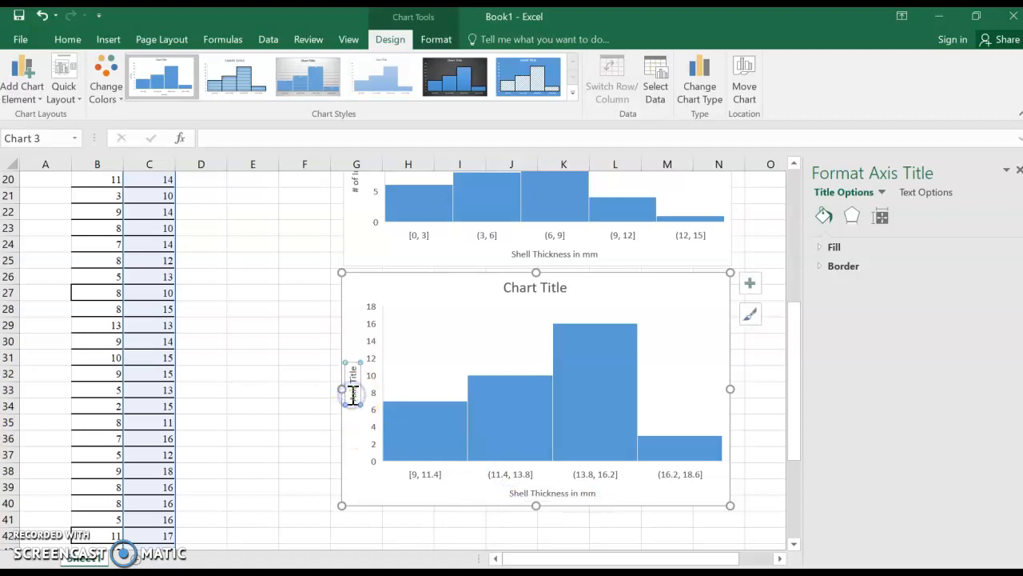
click(354, 374)
click(356, 370)
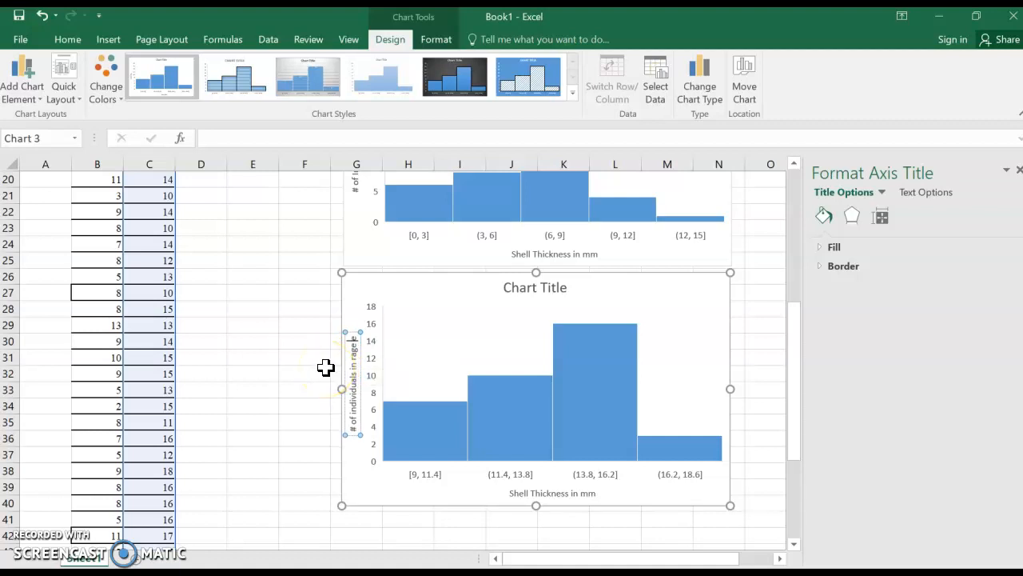
click(355, 333)
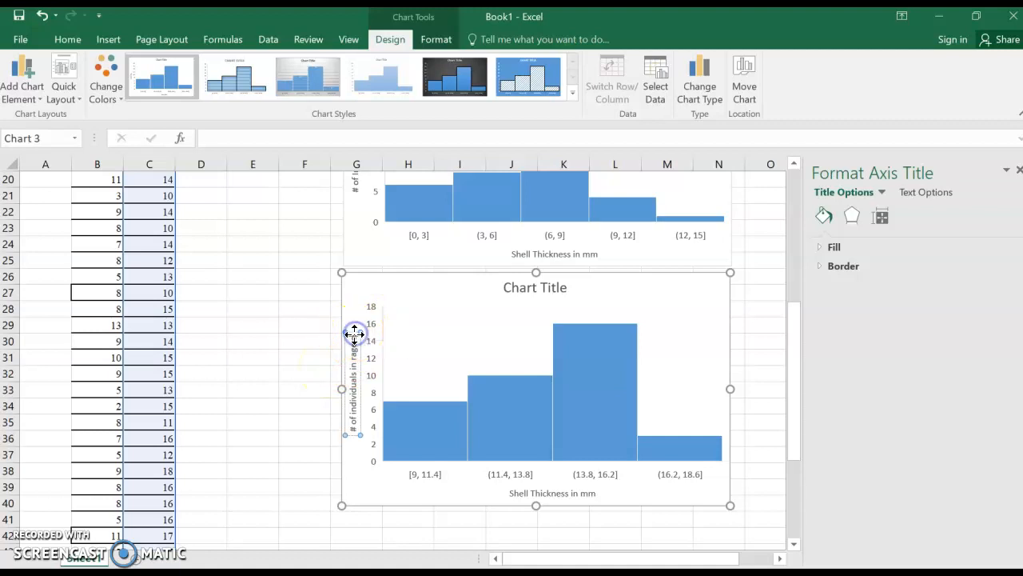
click(355, 332)
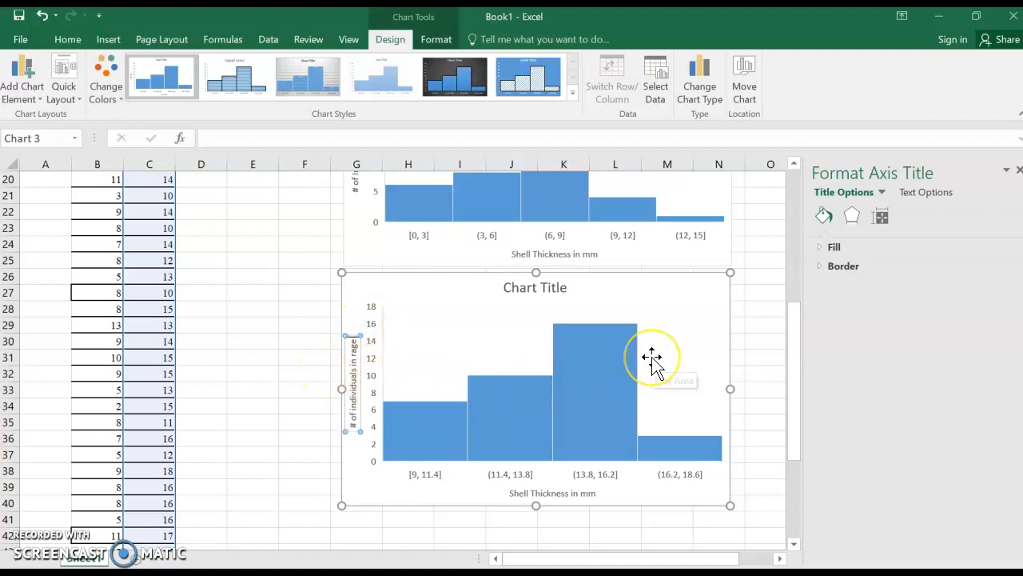
Replace the placeholder chart title of the lower histogram with "1982-1984 Shell Thickness".
scroll(652, 360, up, 4)
scroll(651, 359, down, 3)
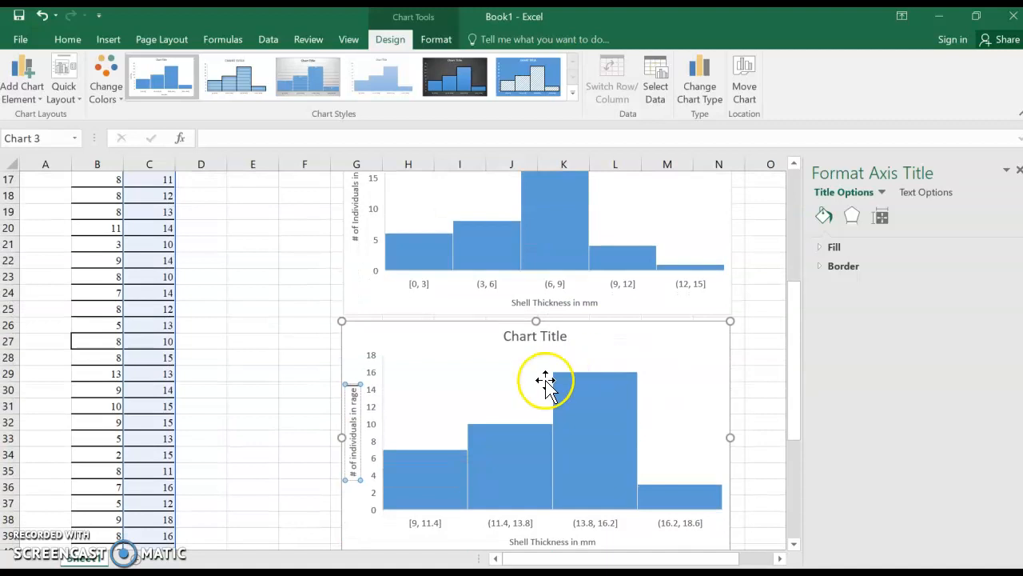
click(552, 337)
click(551, 336)
click(568, 335)
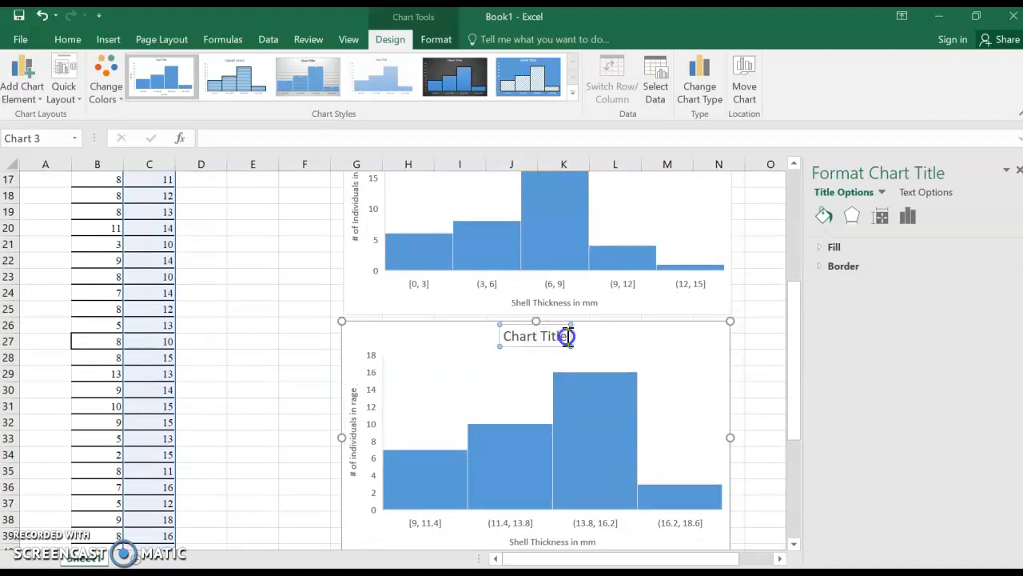
drag(568, 336, 503, 342)
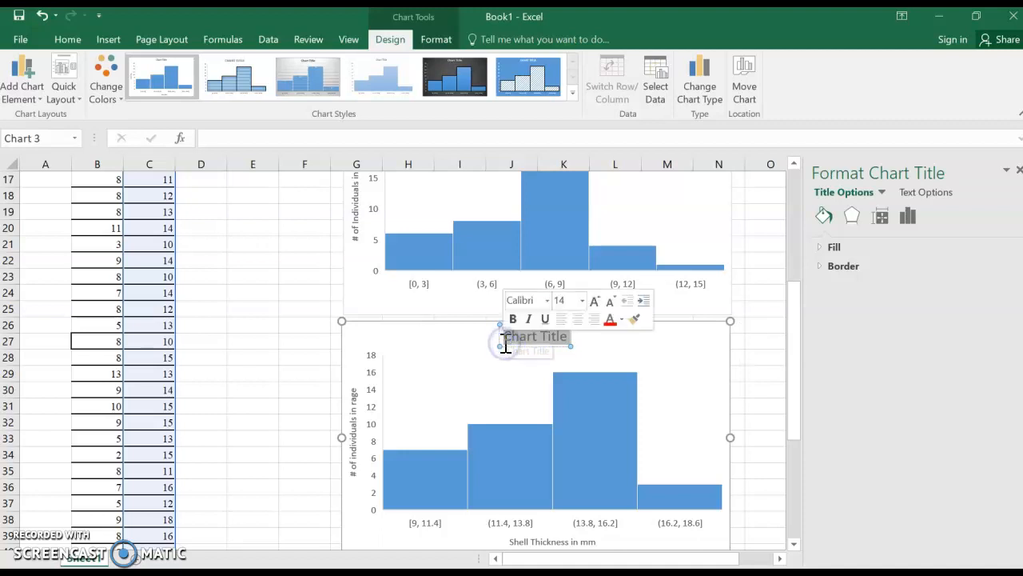
text(1982)
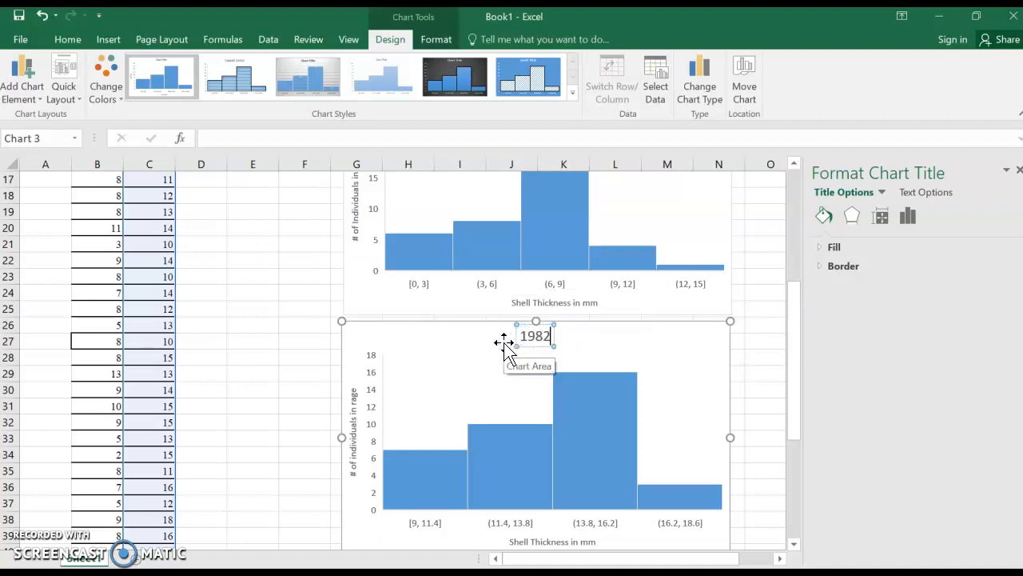
text(-1984)
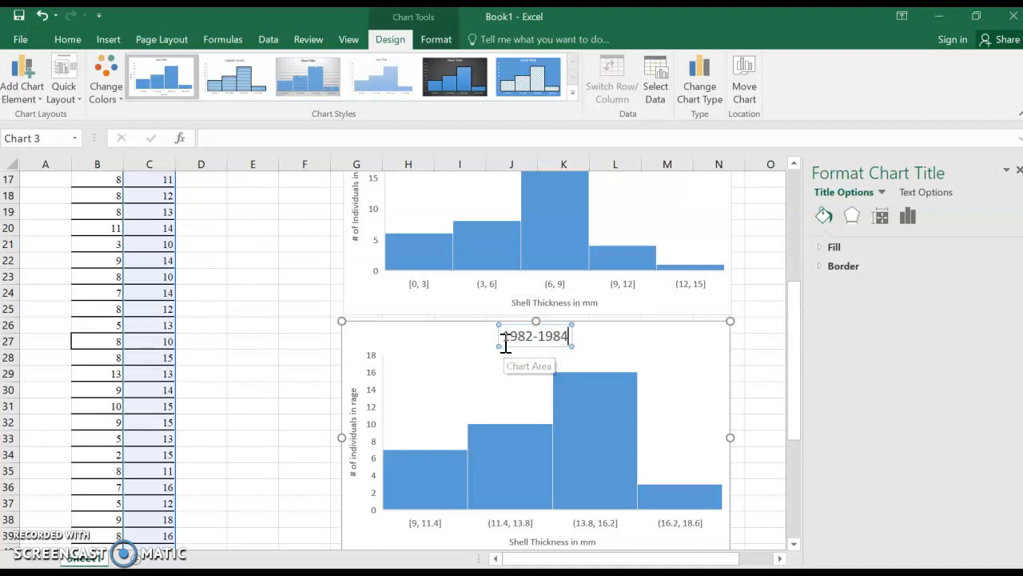
scroll(388, 240, up, 4)
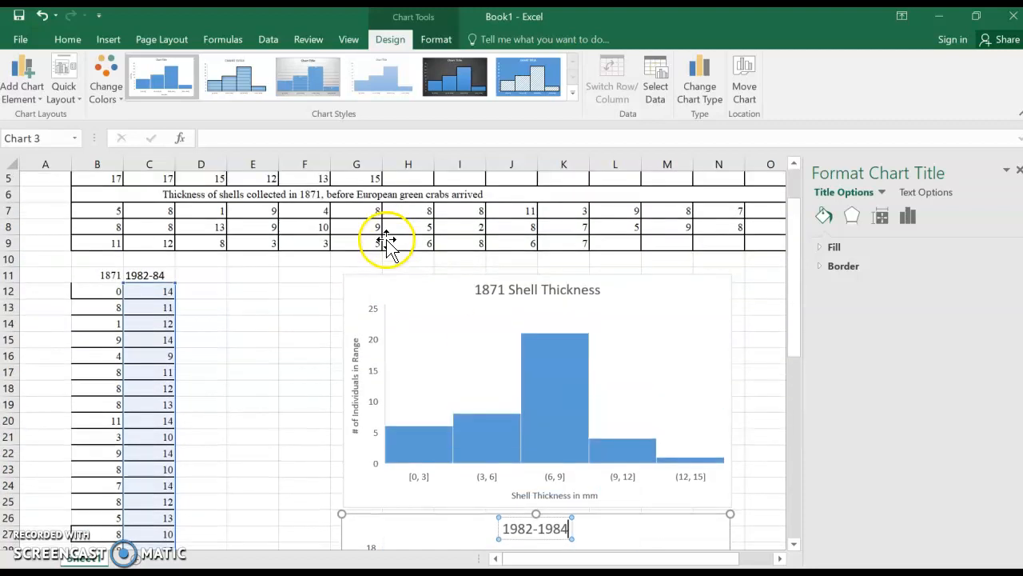
scroll(389, 252, down, 2)
text(She)
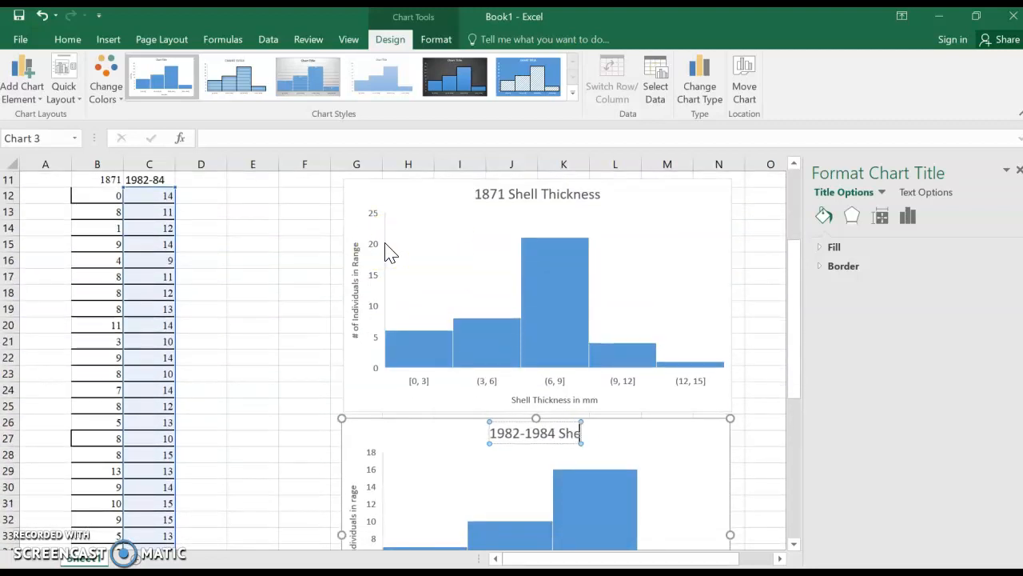
text(ll Thickness)
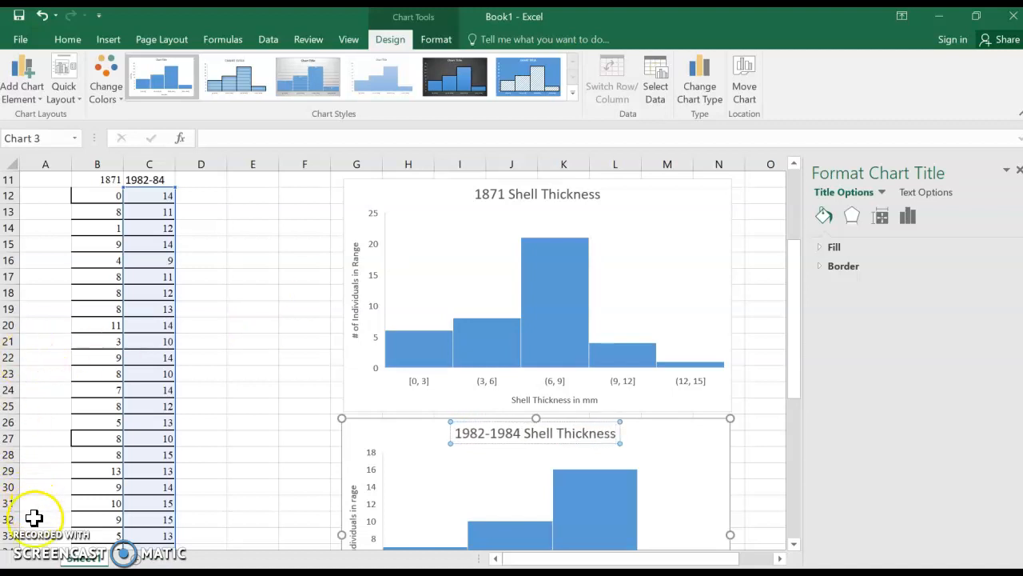
click(26, 547)
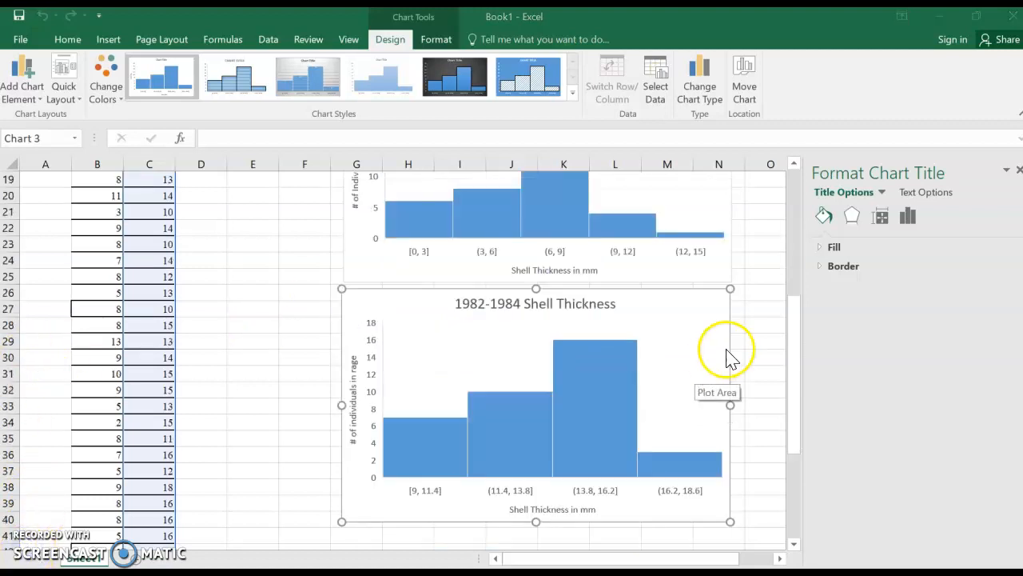
Set the bin width of the 1982-1984 histogram's horizontal category axis to 3.
click(697, 353)
right_click(681, 379)
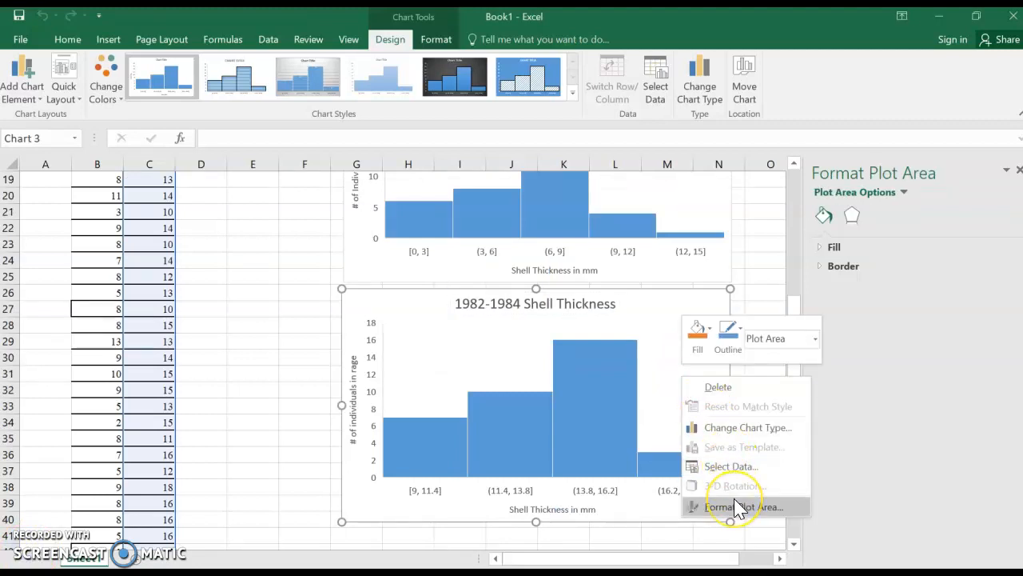
click(737, 507)
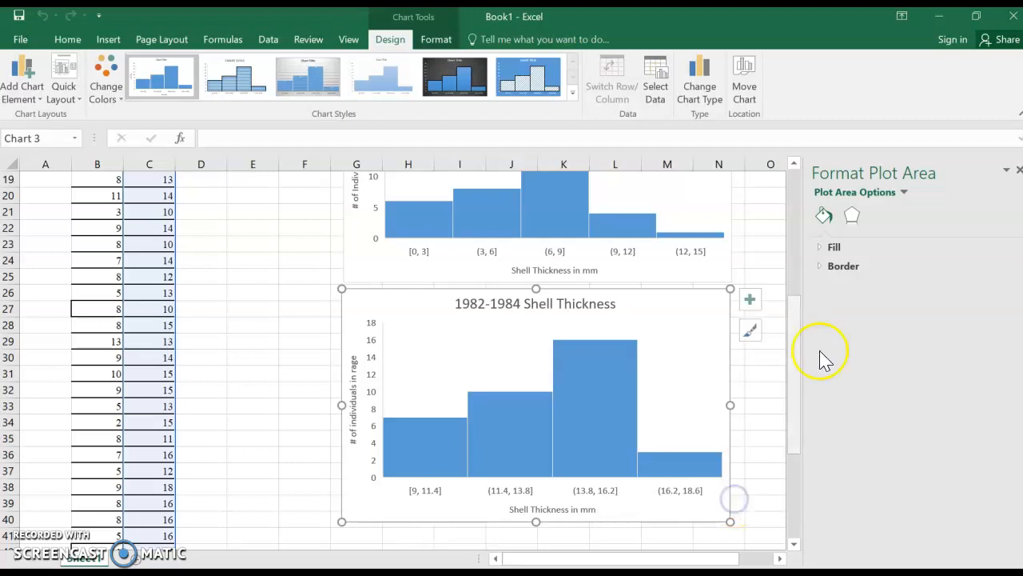
click(904, 192)
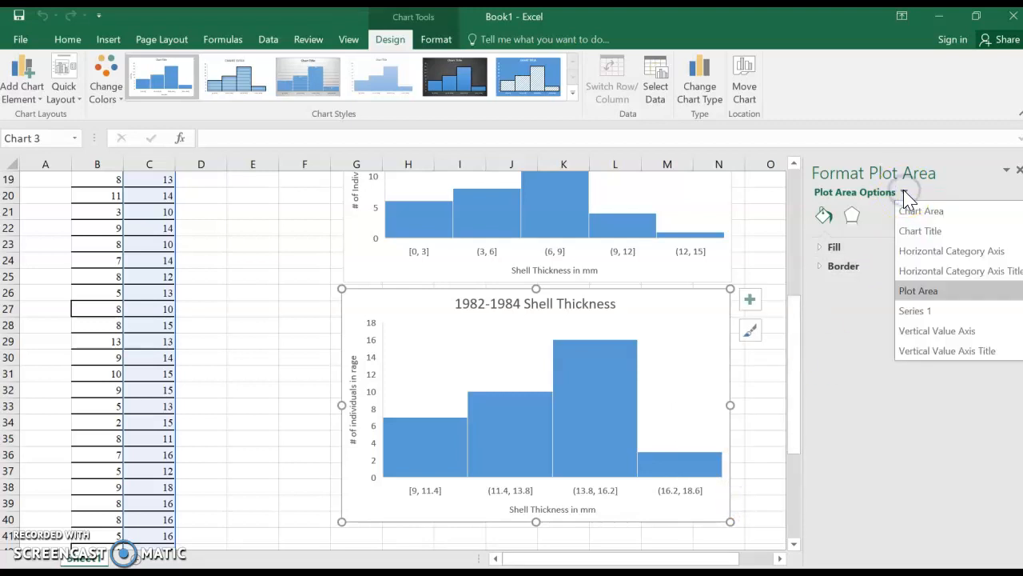
click(922, 258)
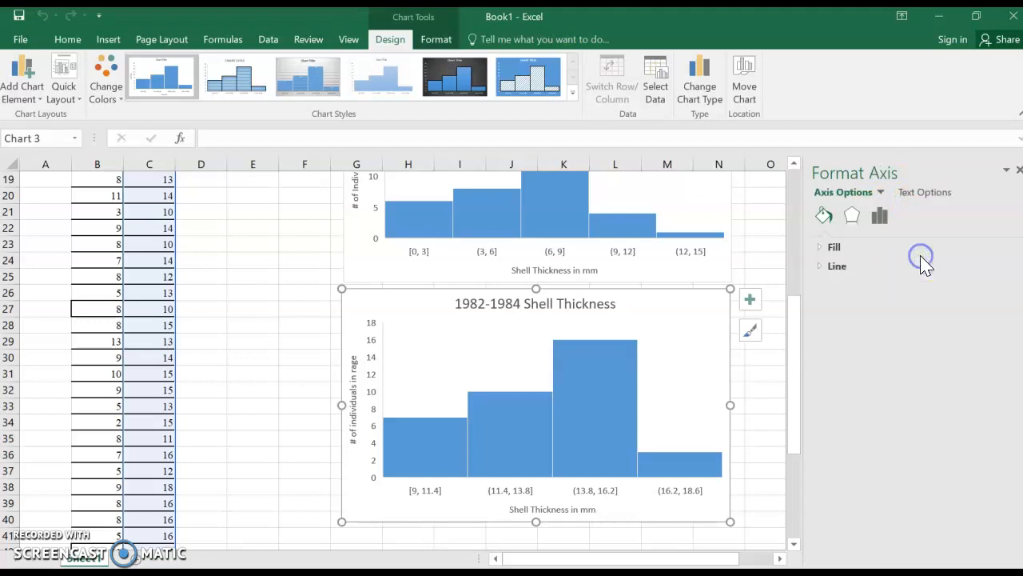
click(881, 220)
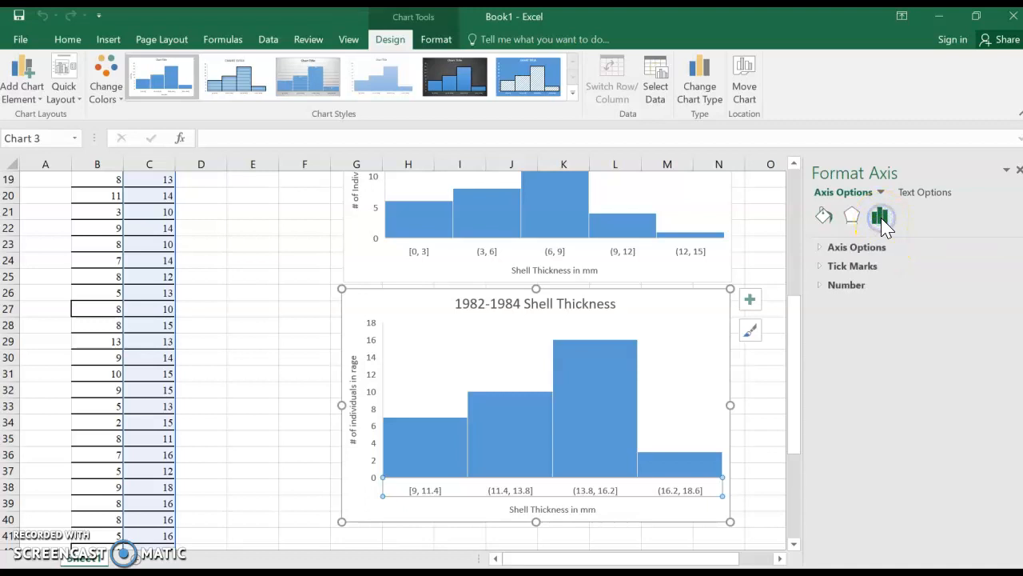
click(819, 251)
click(820, 248)
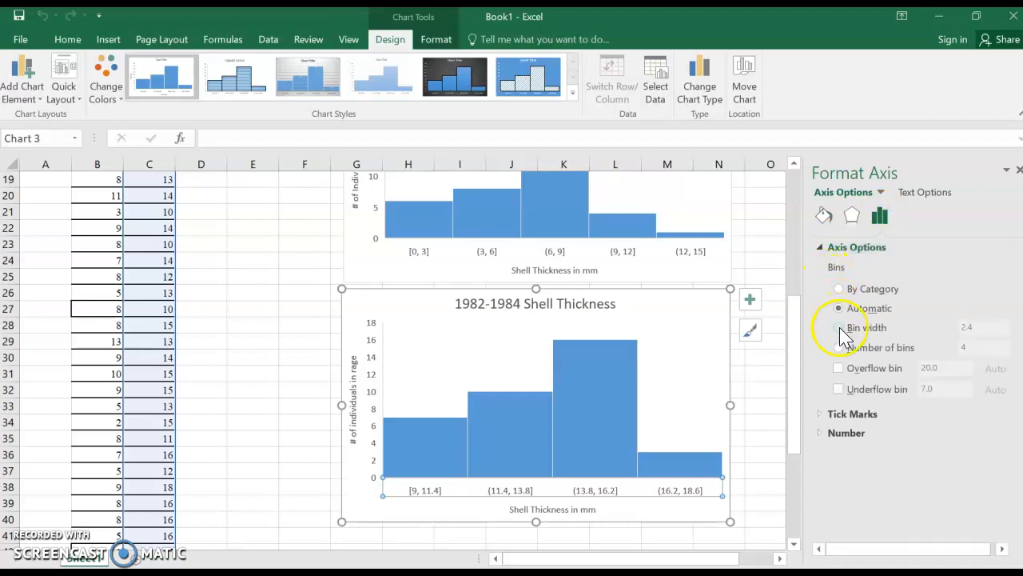
click(838, 327)
drag(982, 328, 950, 339)
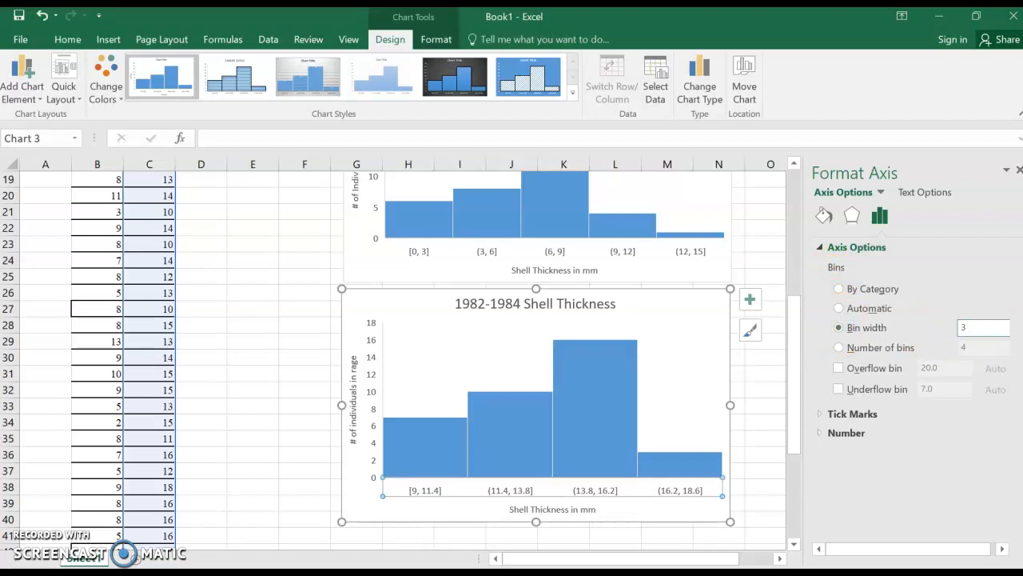
text(3)
key(Return)
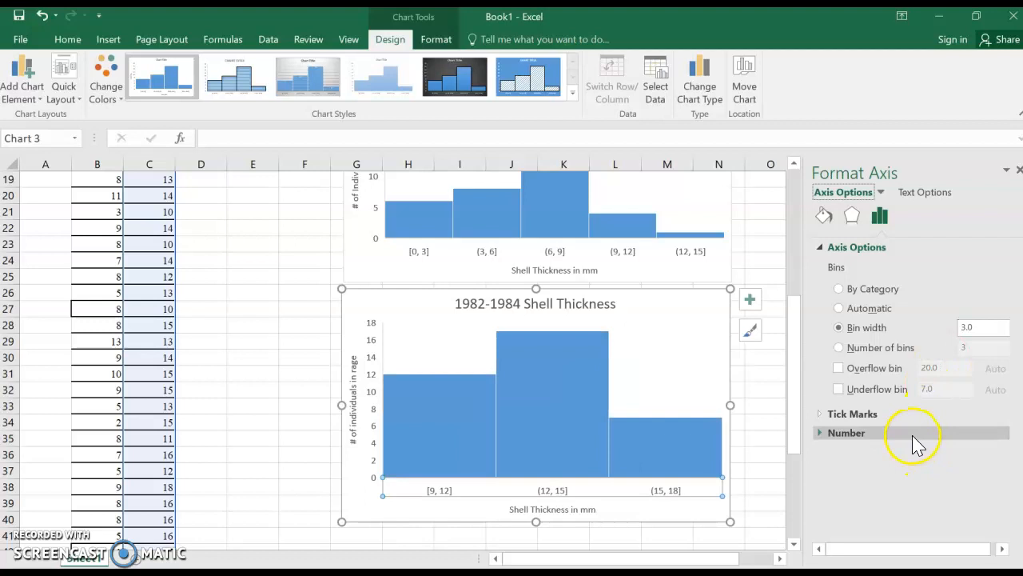
Deselect the histogram, close the formatting pane and collapse the ribbon to enlarge the worksheet view.
click(912, 434)
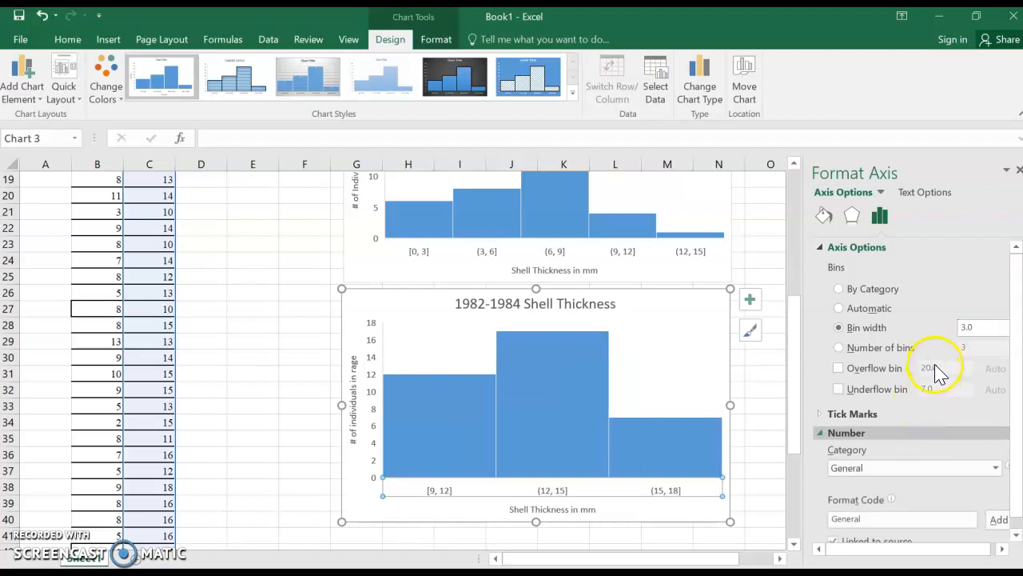
click(779, 434)
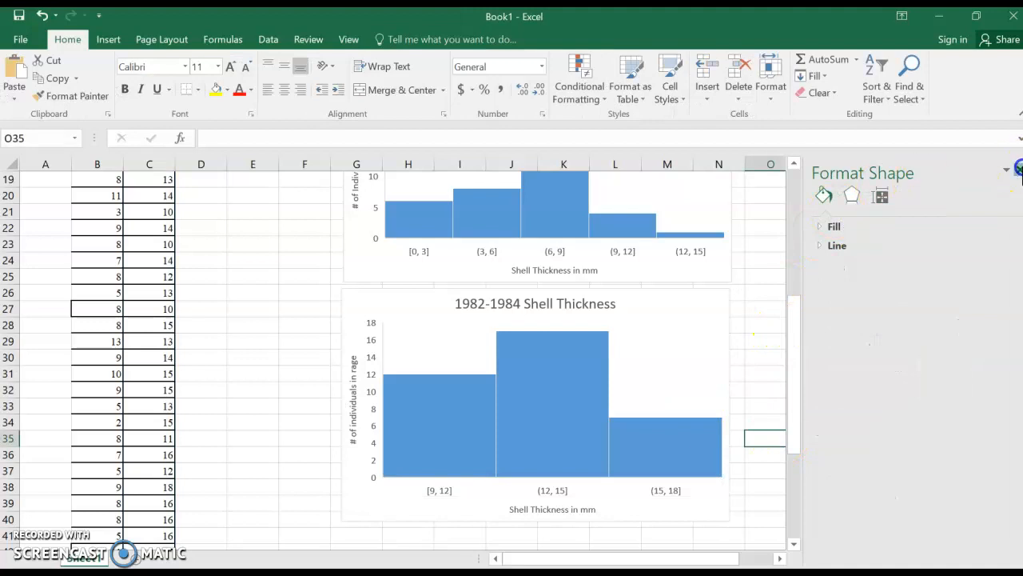
click(1018, 169)
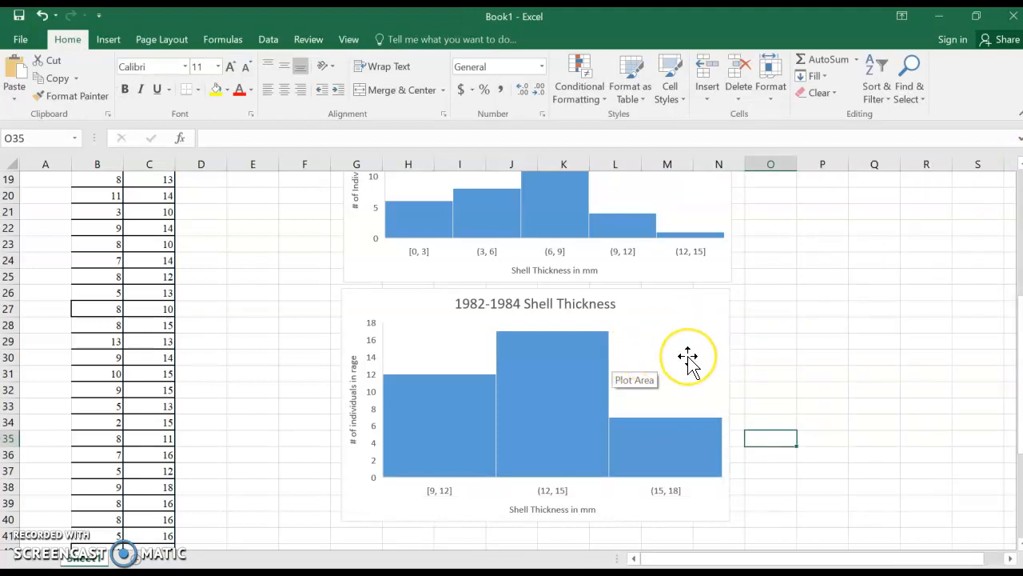
scroll(689, 364, up, 3)
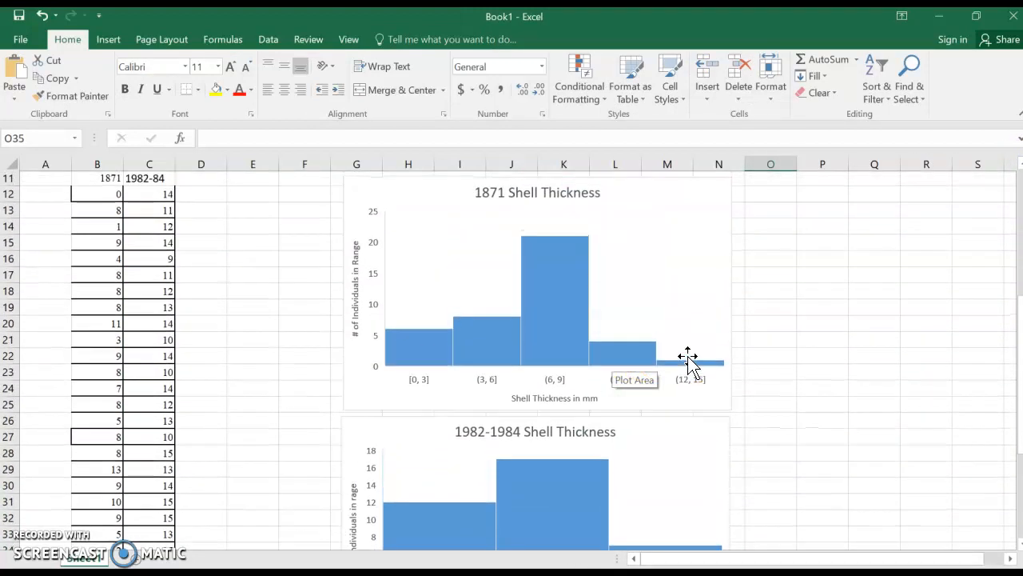
scroll(689, 363, down, 2)
scroll(689, 364, up, 1)
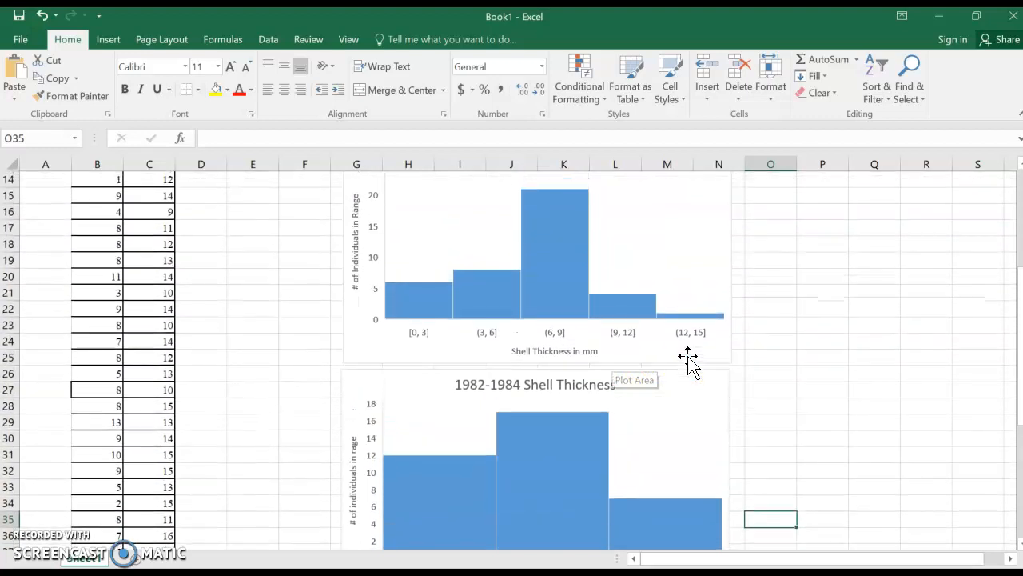
click(1017, 114)
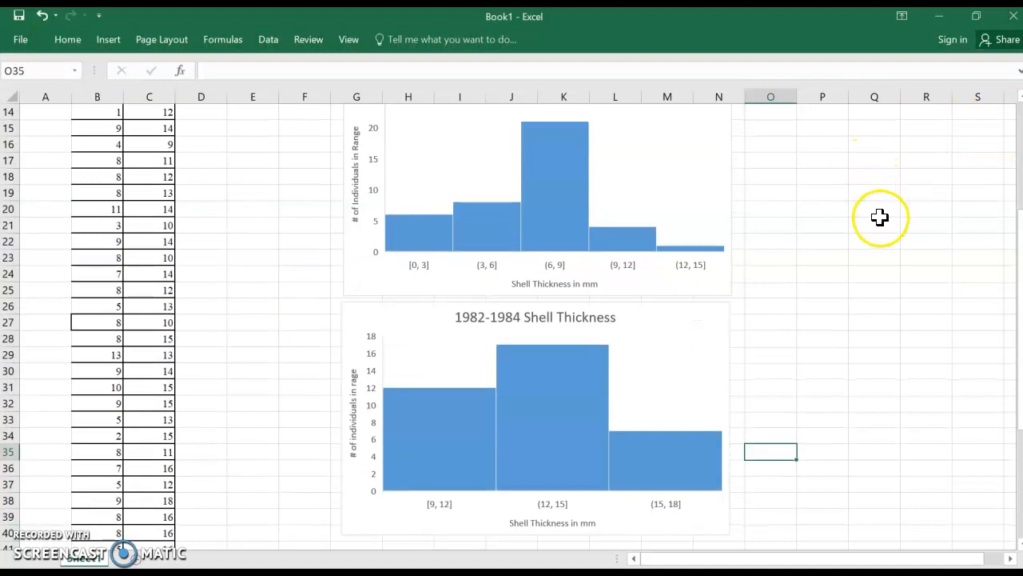
Compare the shell-thickness ranges and bar heights of the 1871 and 1982-1984 histograms.
drag(1021, 295, 1020, 283)
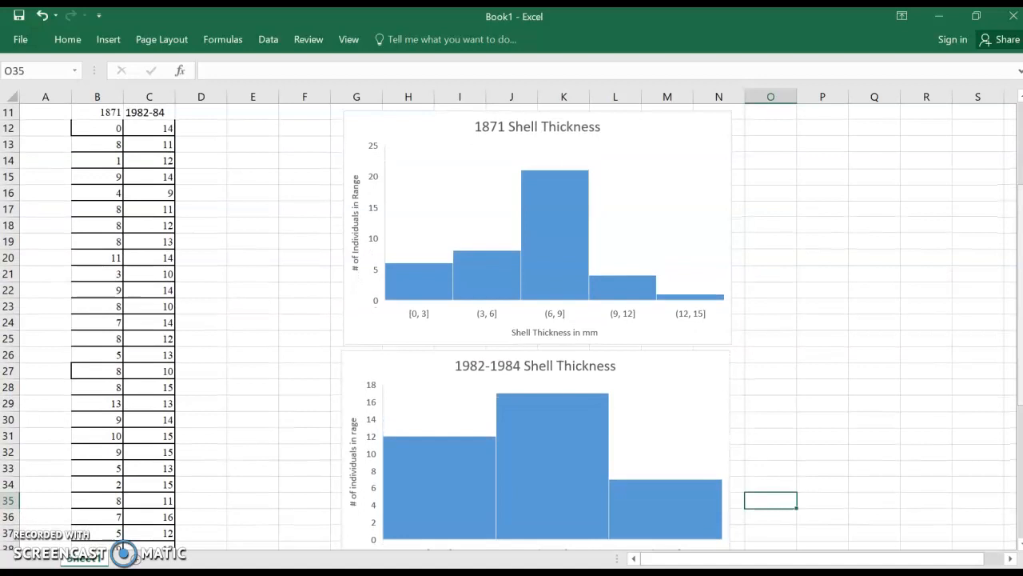
drag(1020, 284, 1021, 287)
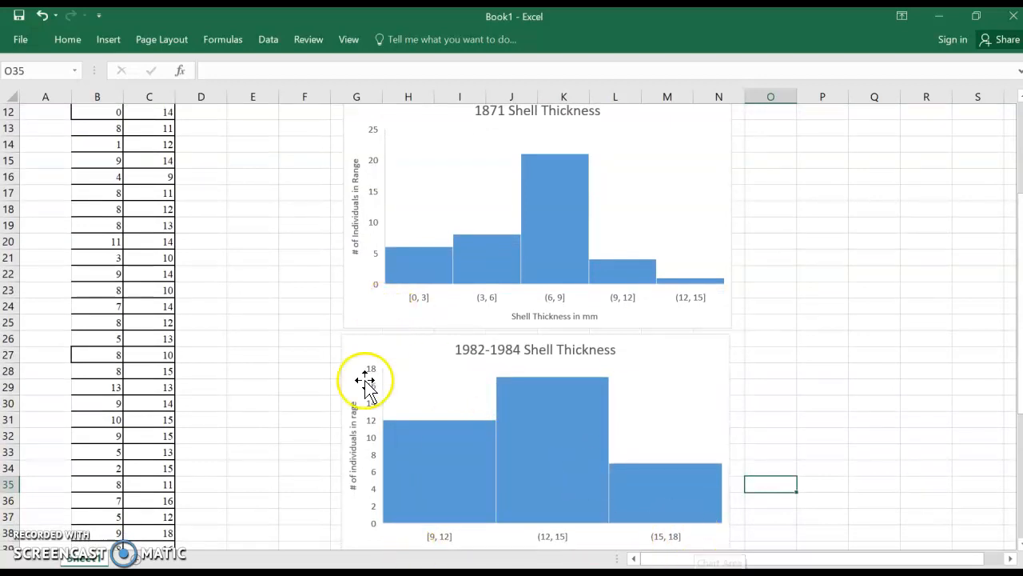
mouse_move(537, 455)
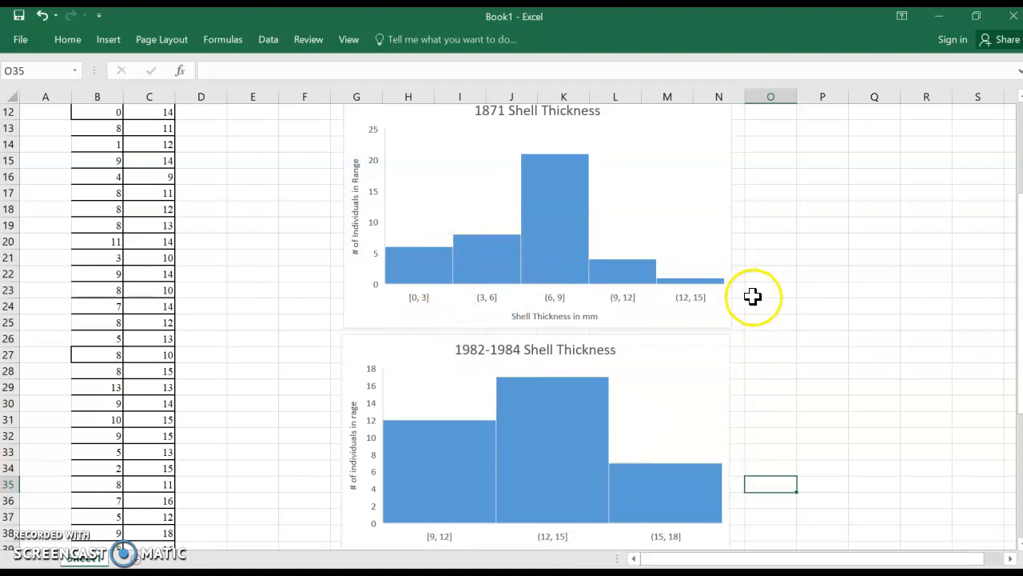
click(412, 285)
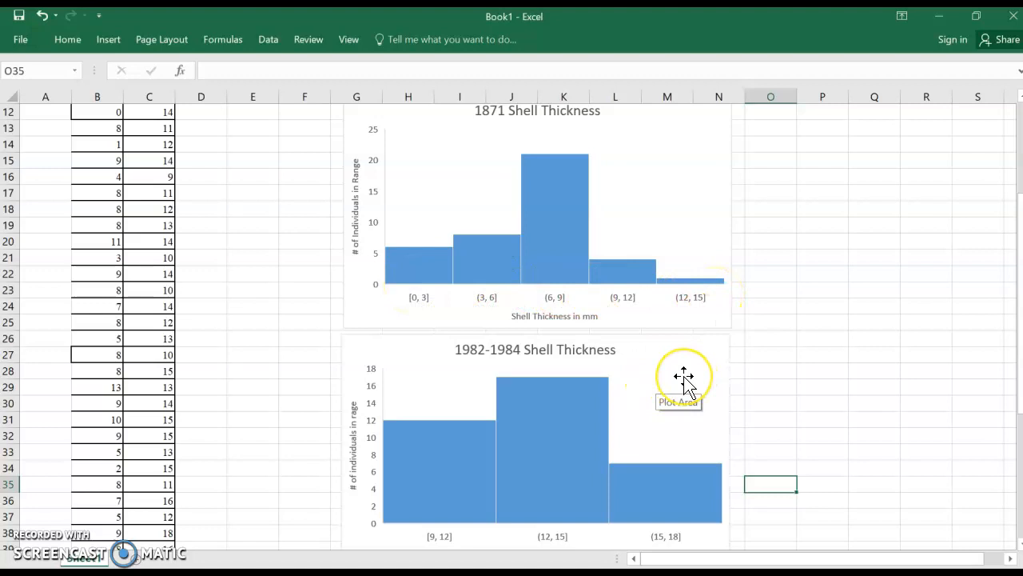
scroll(684, 379, down, 1)
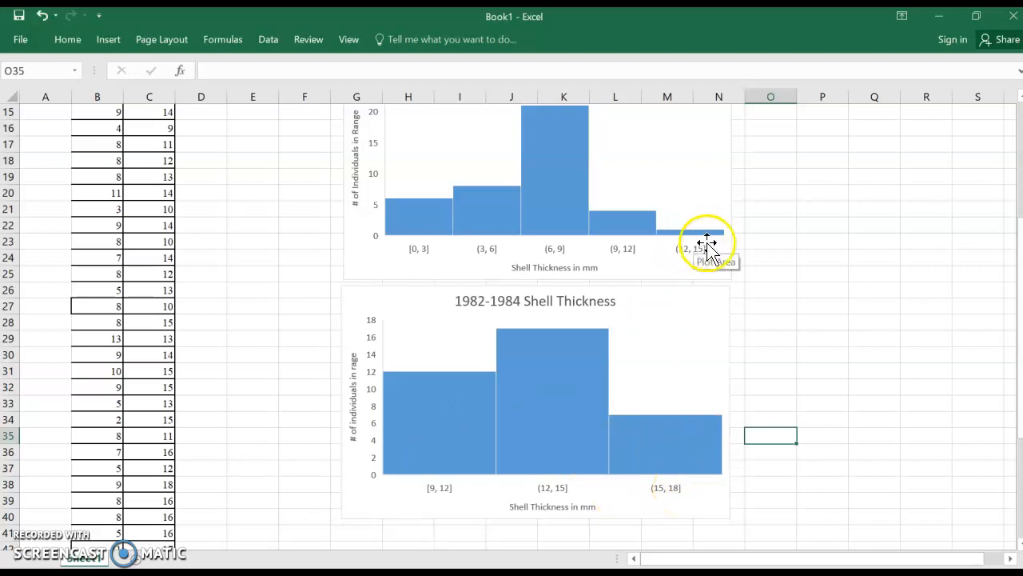
scroll(801, 312, up, 2)
scroll(800, 312, down, 2)
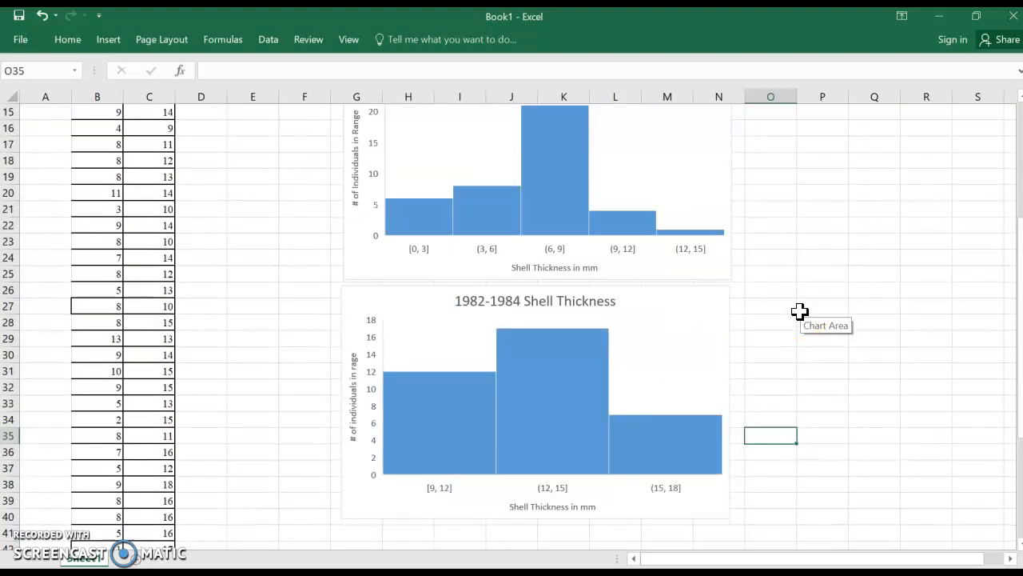